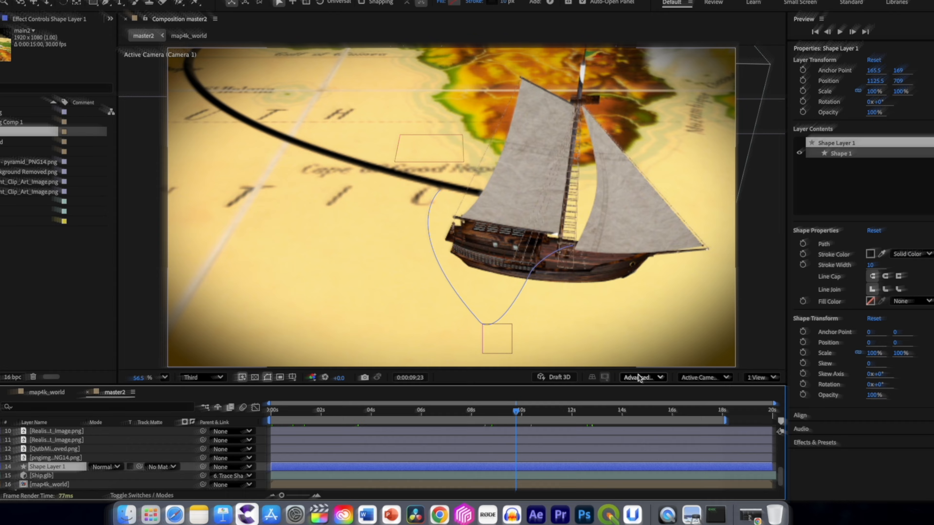
Set the 3D renderer of the master2 composition to Advanced 3D.
click(638, 377)
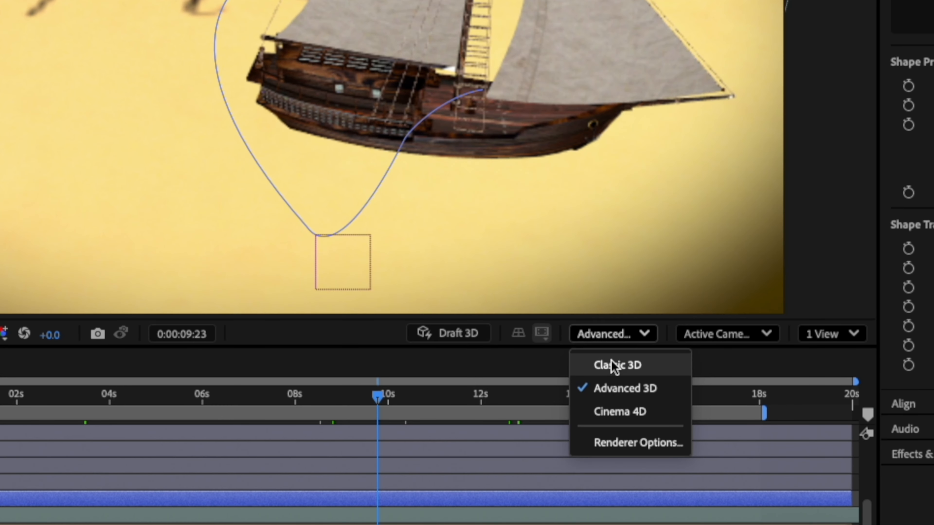
click(639, 389)
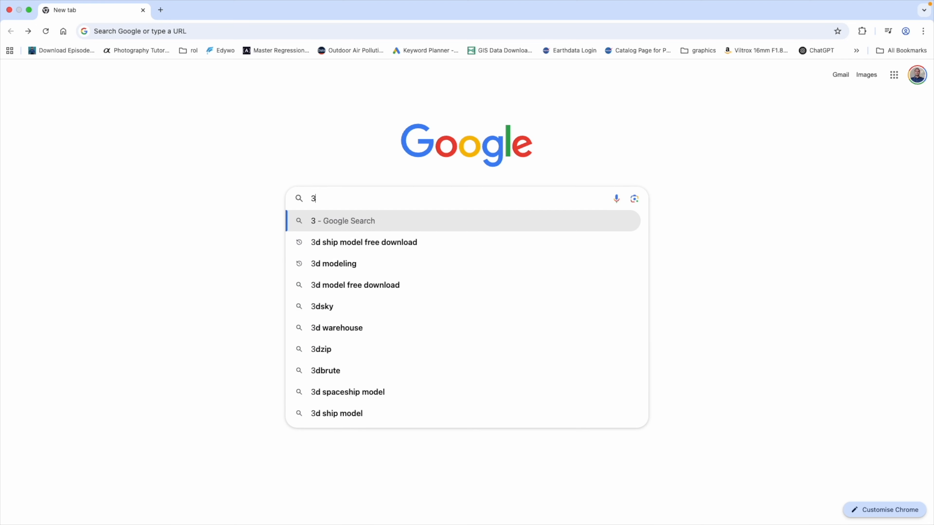
Switch to Chrome, search for 3D ship models and browse the ship listings on CGTrader, Sketchfab and Free3D.
text(D s)
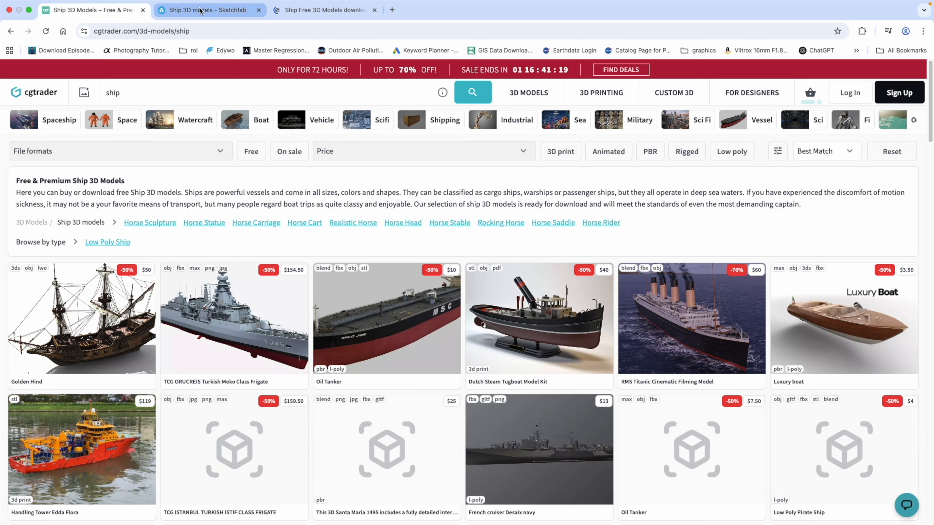
click(250, 152)
click(225, 11)
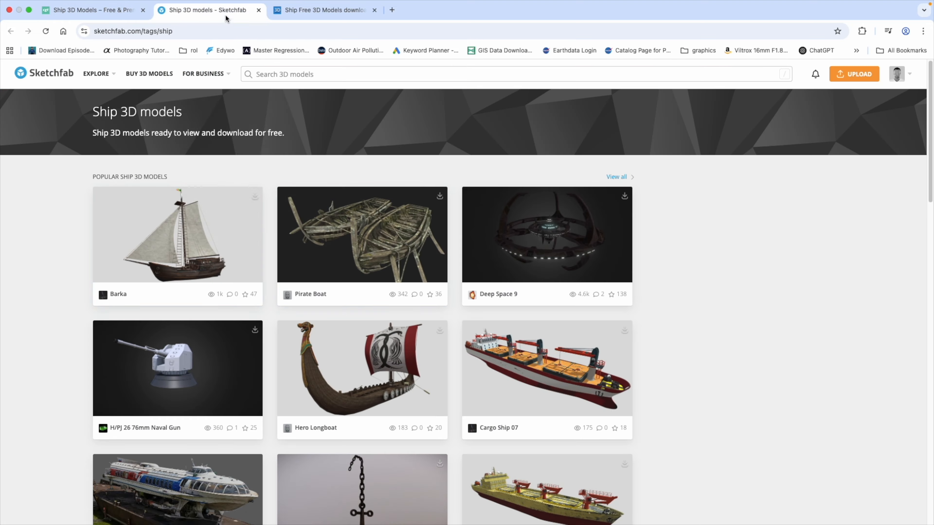
key(ctrl+Tab)
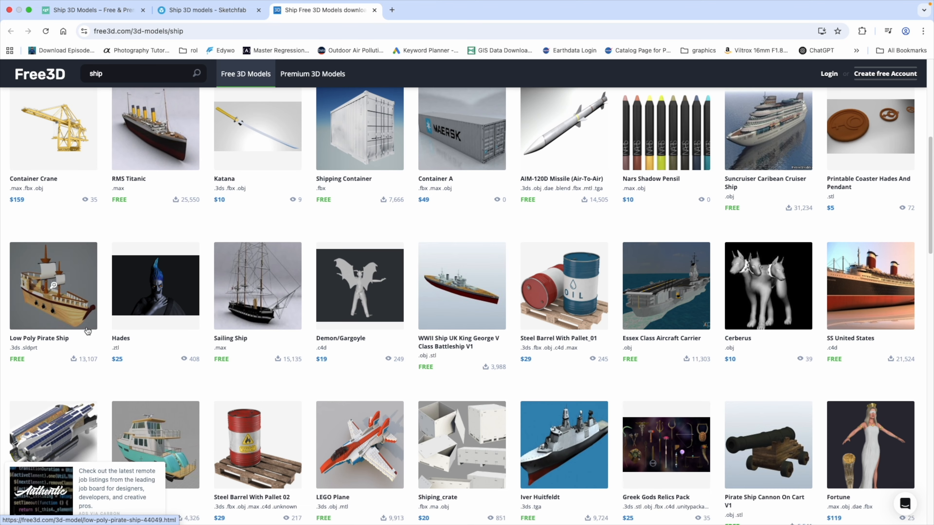
scroll(457, 288, down, 2)
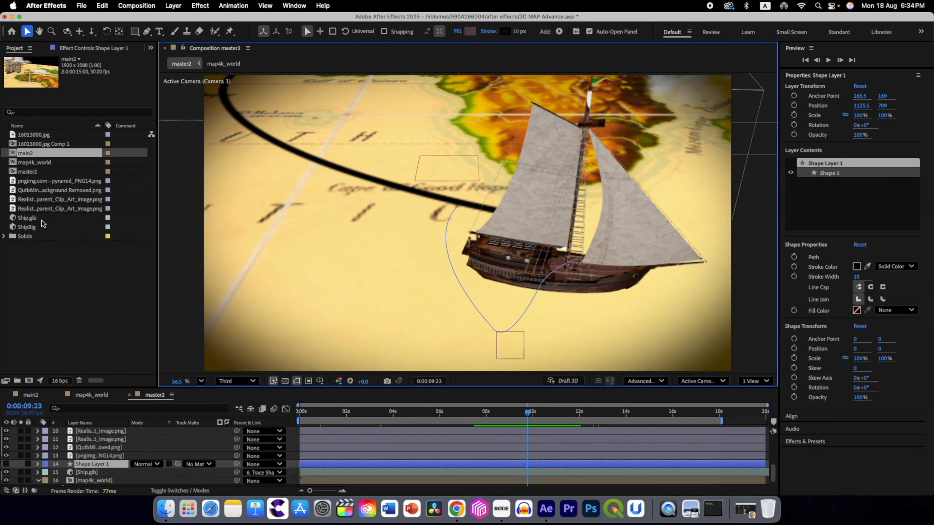
Switch back to After Effects and inspect the project's ship models, pyramid image, Qutb Minar image and cloud image.
click(42, 219)
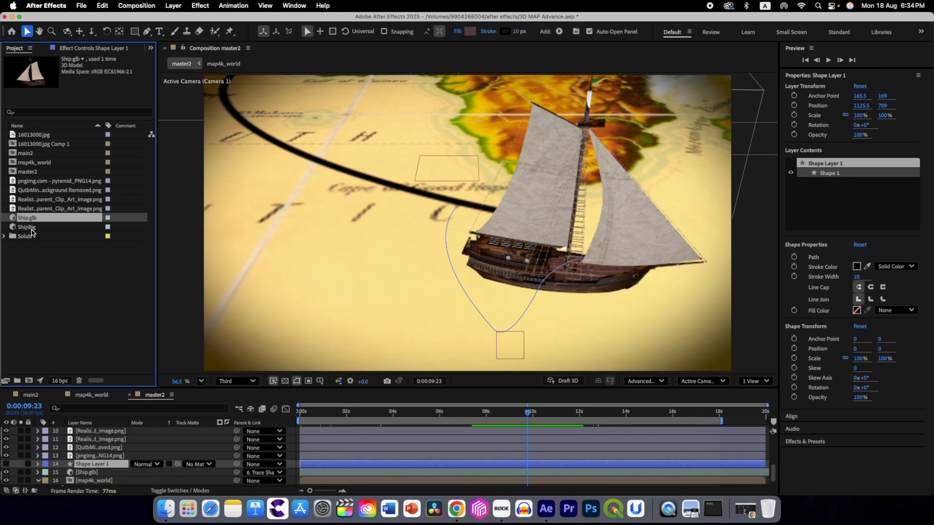
click(31, 228)
click(39, 181)
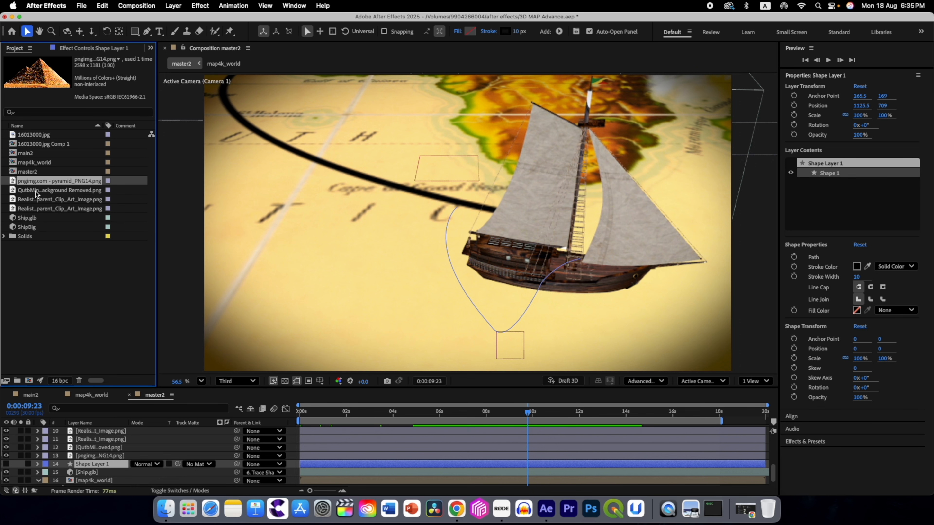
click(36, 191)
double_click(38, 182)
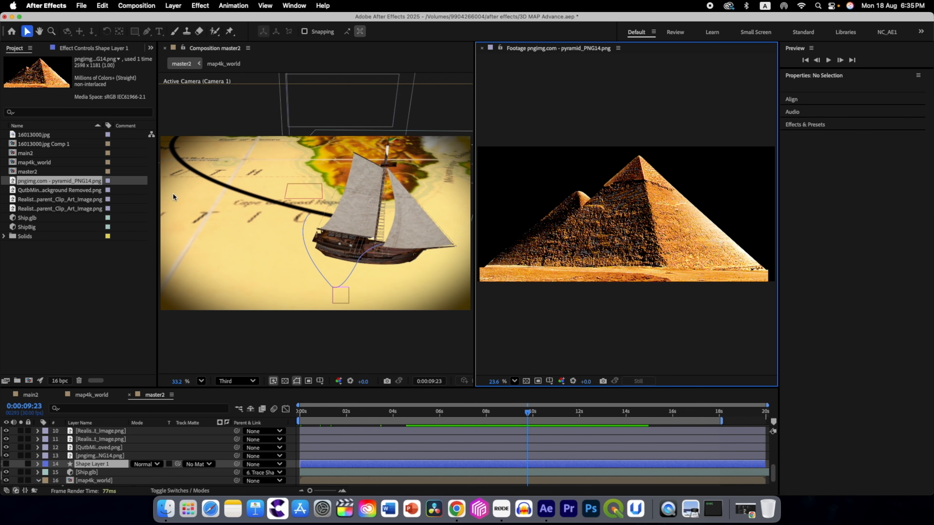
double_click(47, 191)
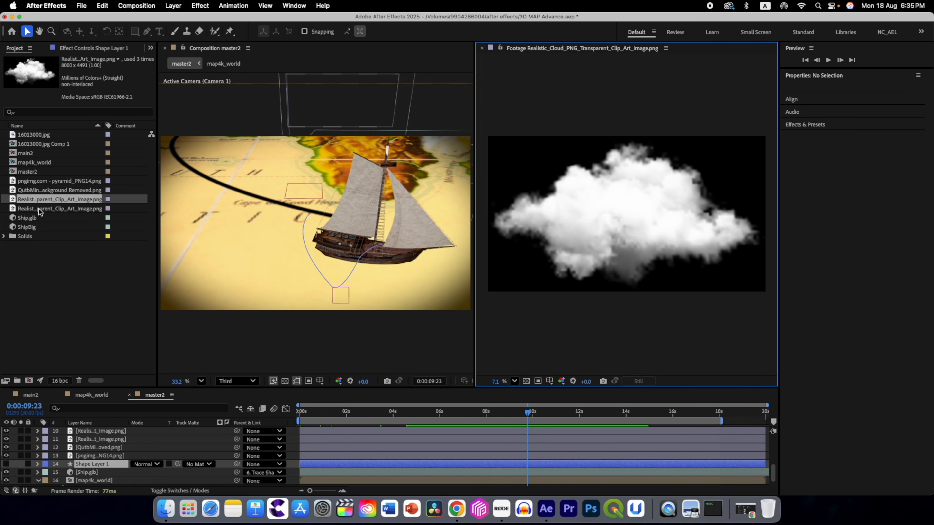
Preview the world map 16013000.jpg, look over the ship's track chart on the David Rumsey site in Chrome, and close the footage preview.
double_click(35, 135)
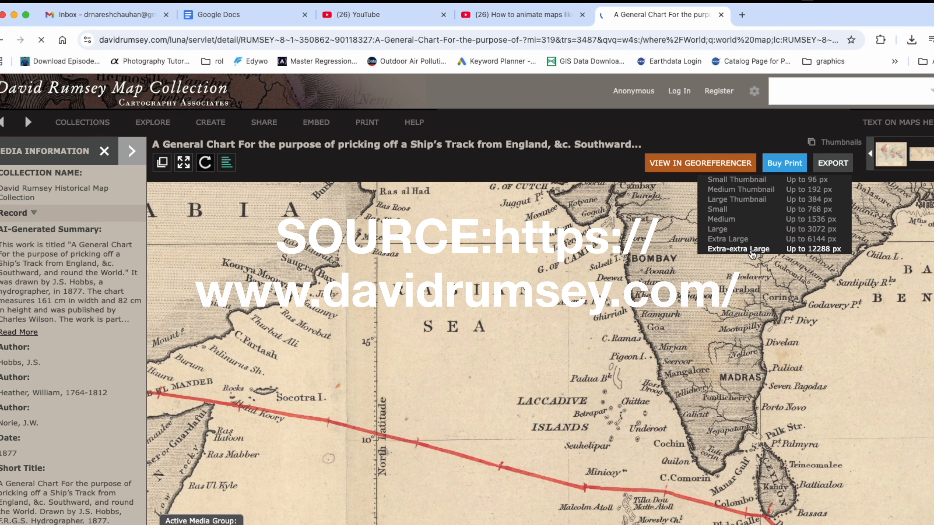
scroll(608, 330, down, 5)
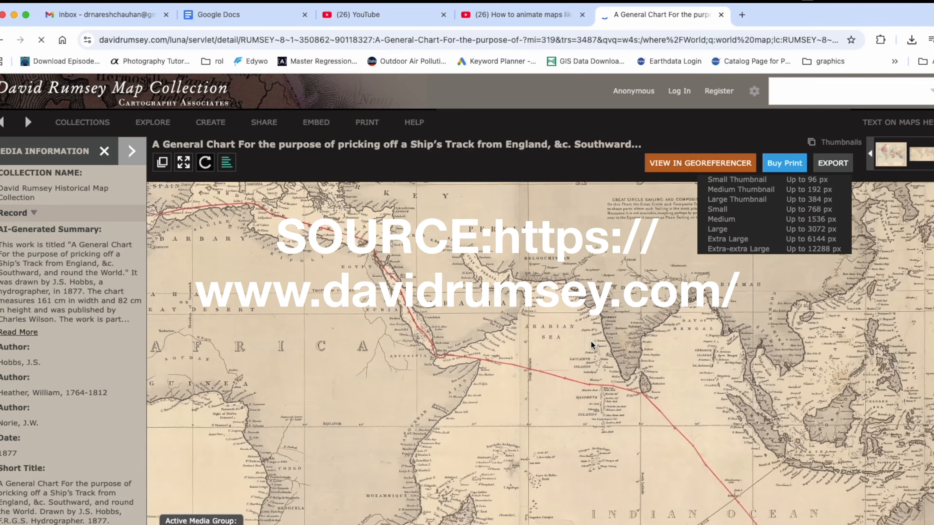
scroll(562, 342, down, 4)
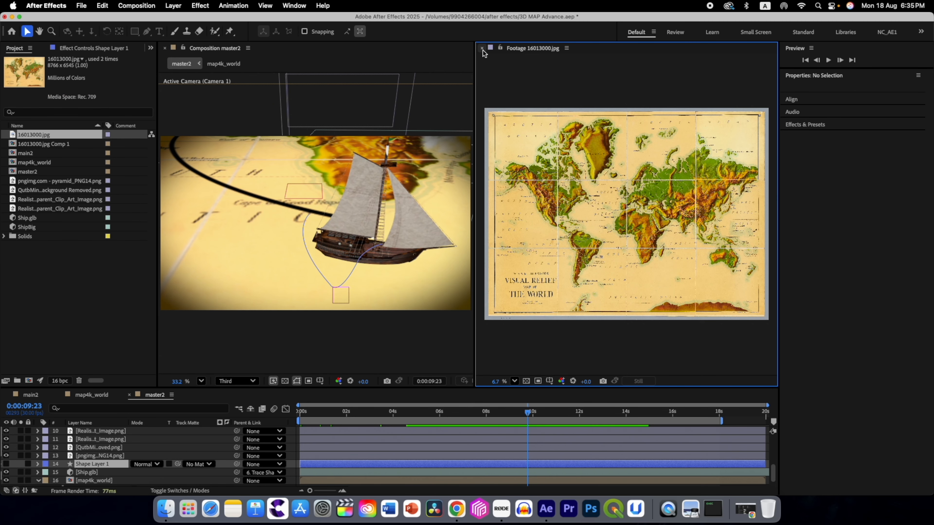
click(482, 48)
Create a composition named master using the HD 1920x1080 preset with the frame rate set to 30 fps.
click(147, 6)
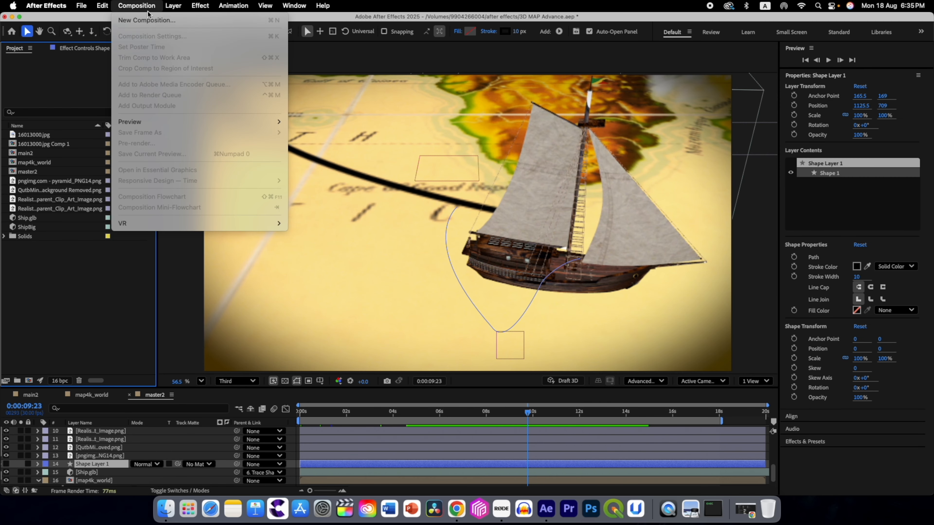
click(147, 20)
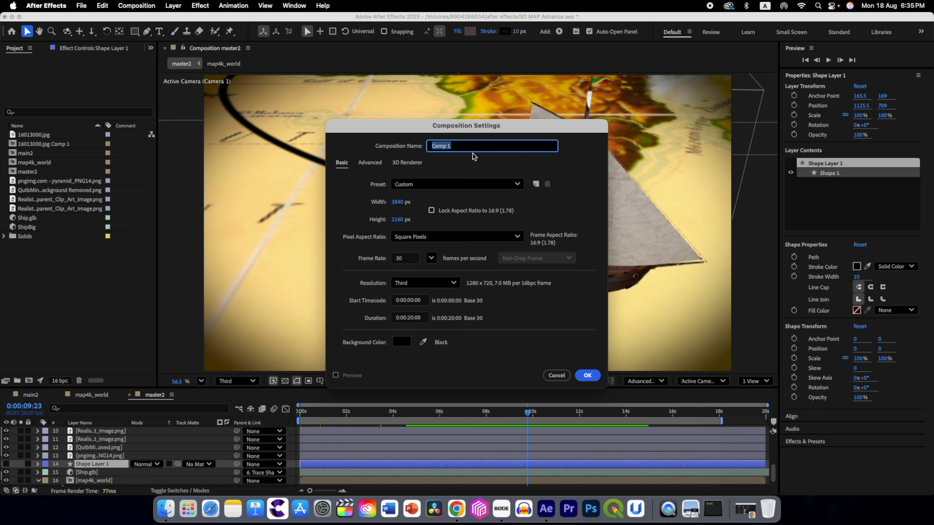
text(master)
click(456, 184)
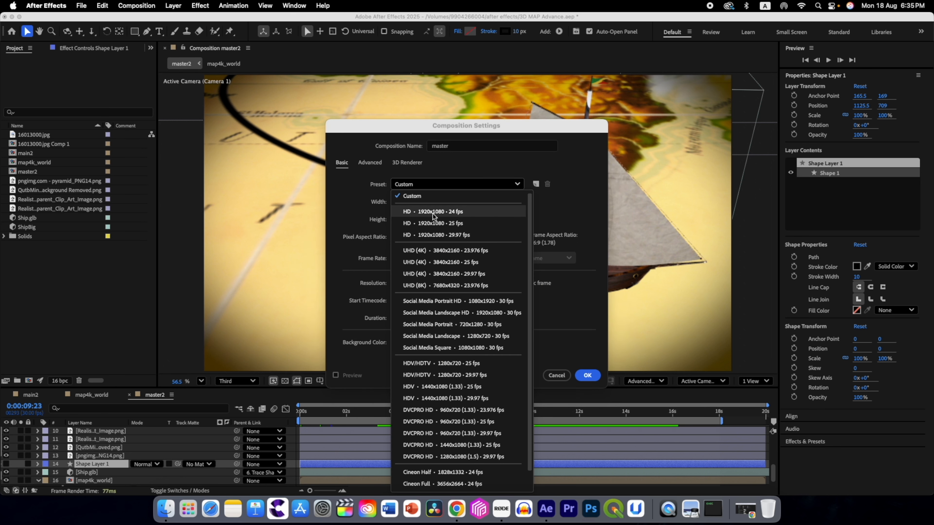
click(432, 212)
click(431, 258)
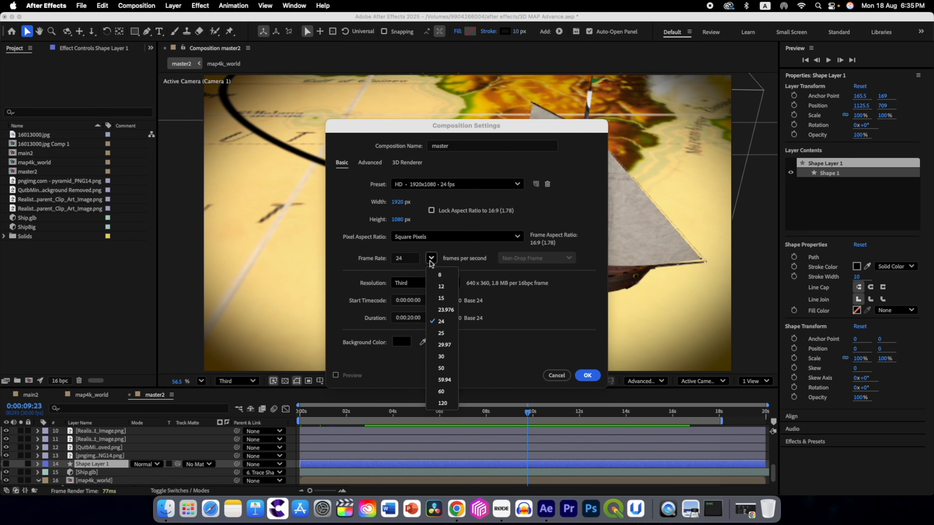
click(441, 357)
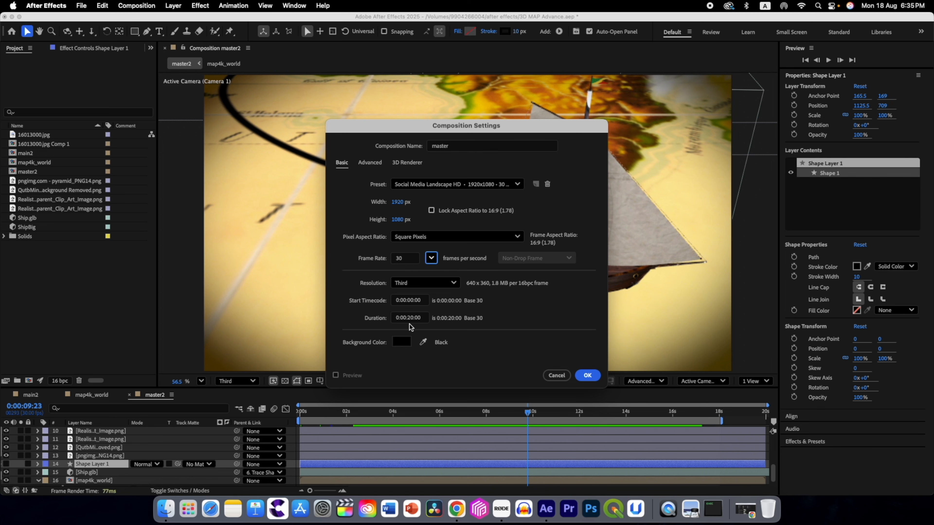
click(592, 374)
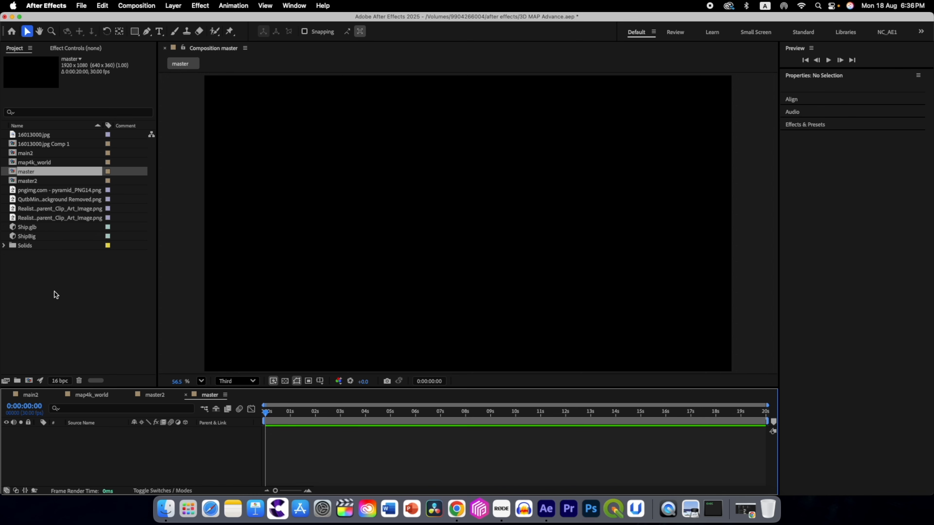
Create a composition named Map4K using the UHD (4K) 3840x2160 preset with the frame rate set to 30 fps.
click(136, 6)
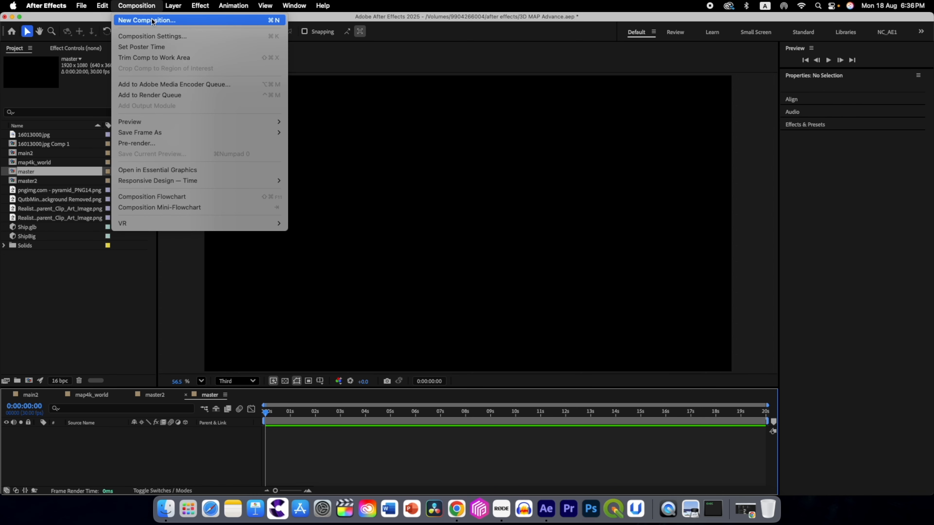
click(144, 17)
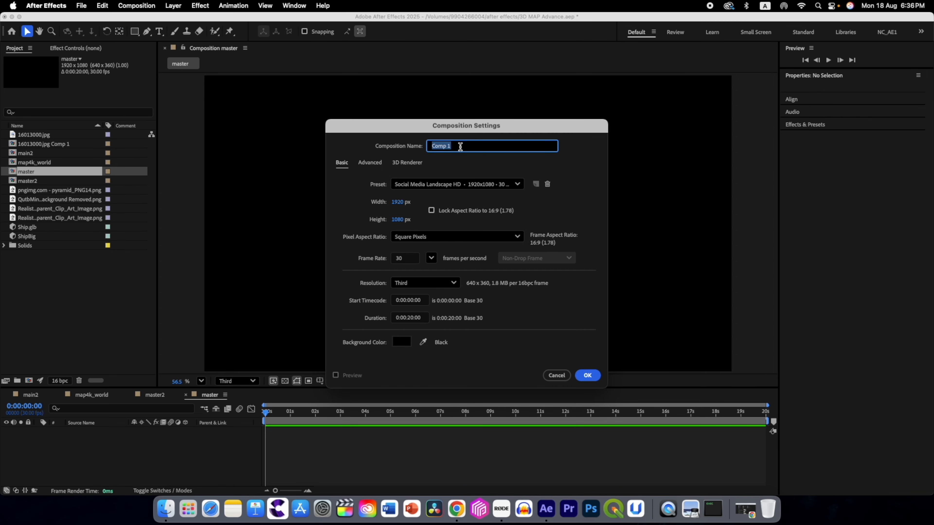
text(Map4K)
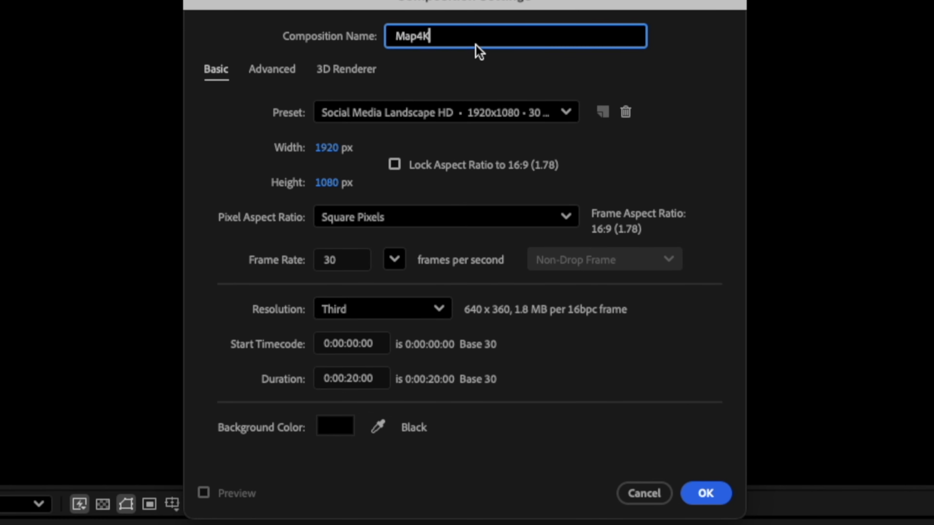
click(491, 110)
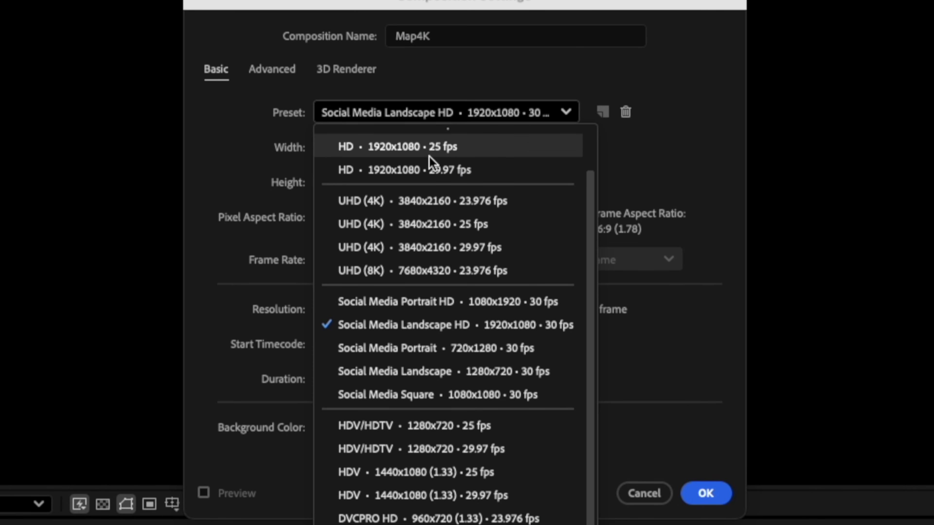
click(419, 247)
click(394, 260)
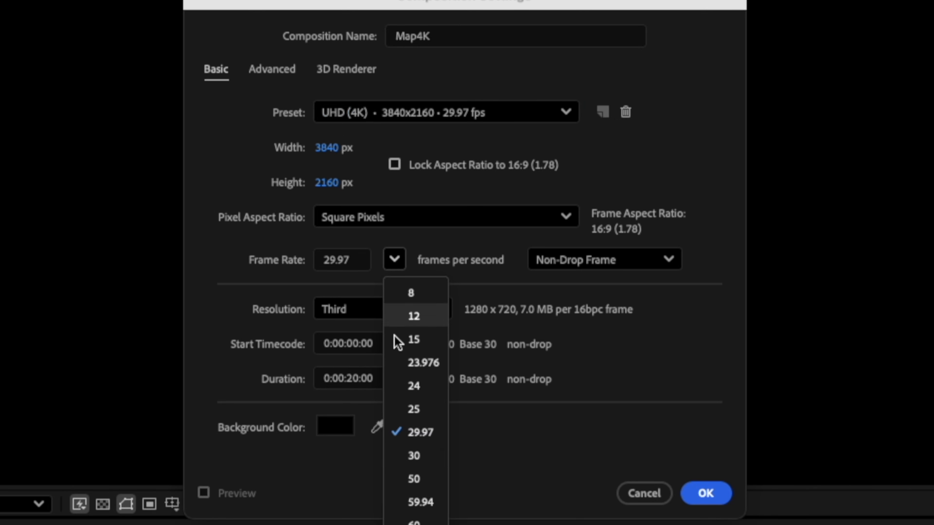
click(413, 455)
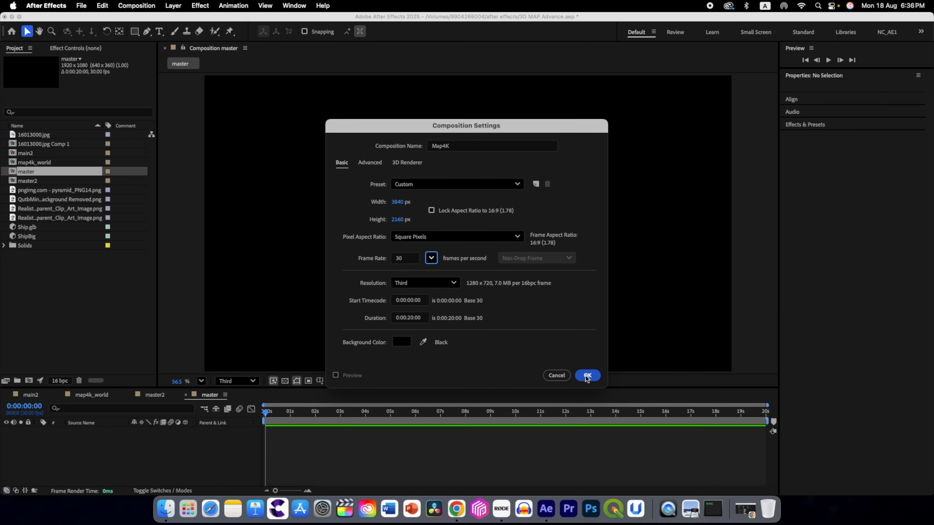
key(Return)
Add 16013000.jpg as a layer in the Map4K composition and scale it down to 44%.
click(38, 136)
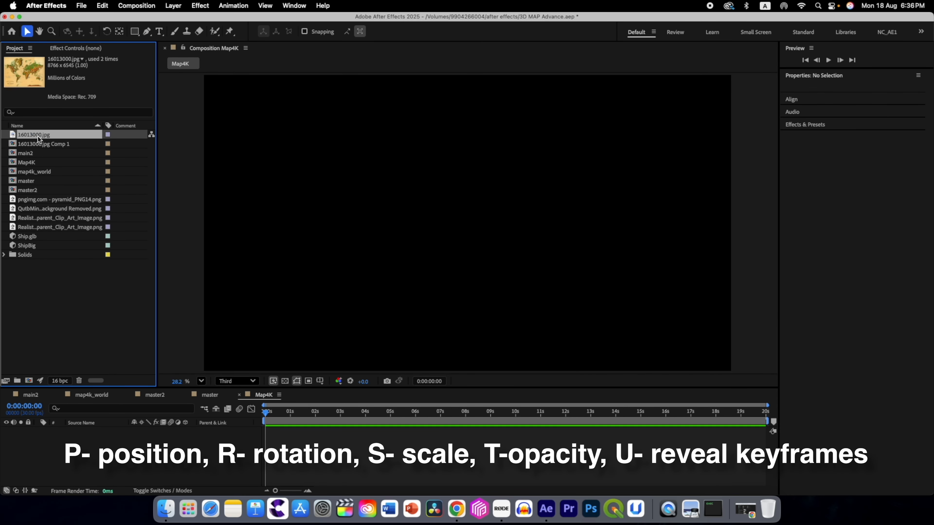
drag(55, 211, 76, 440)
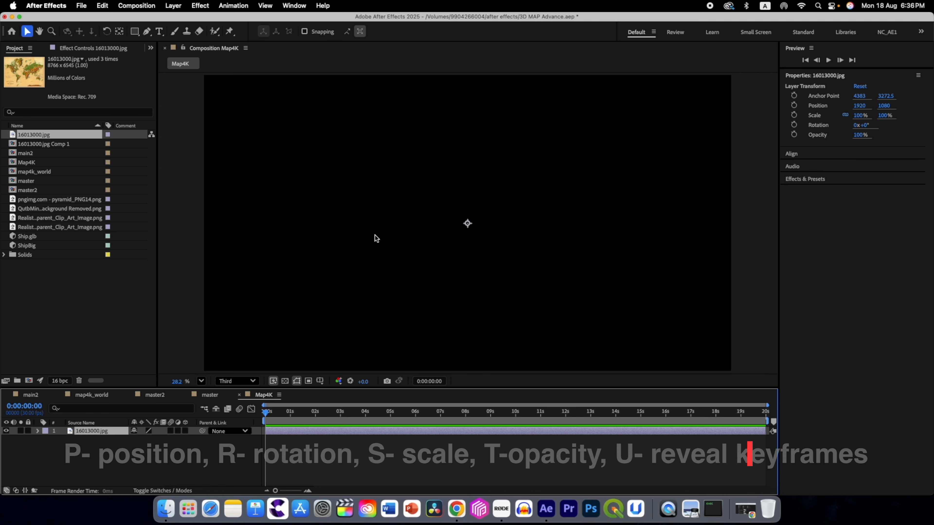
key(s)
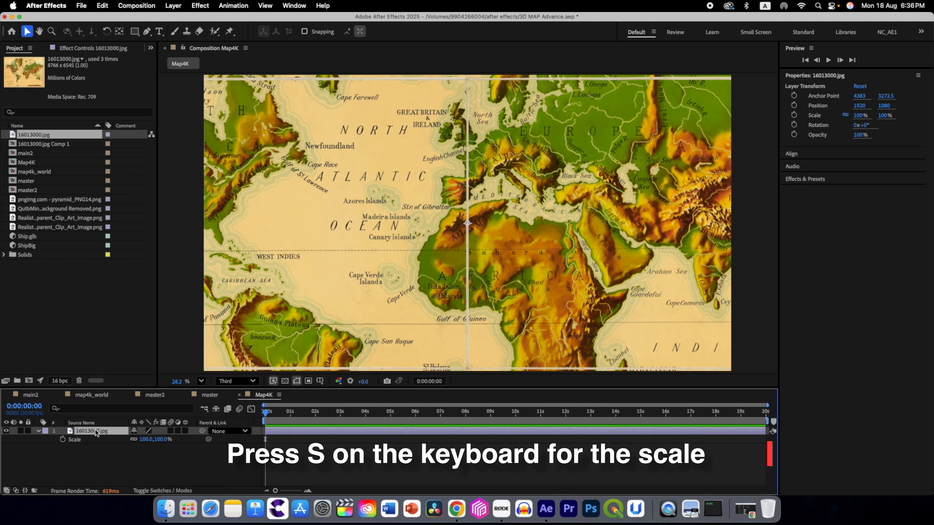
click(146, 440)
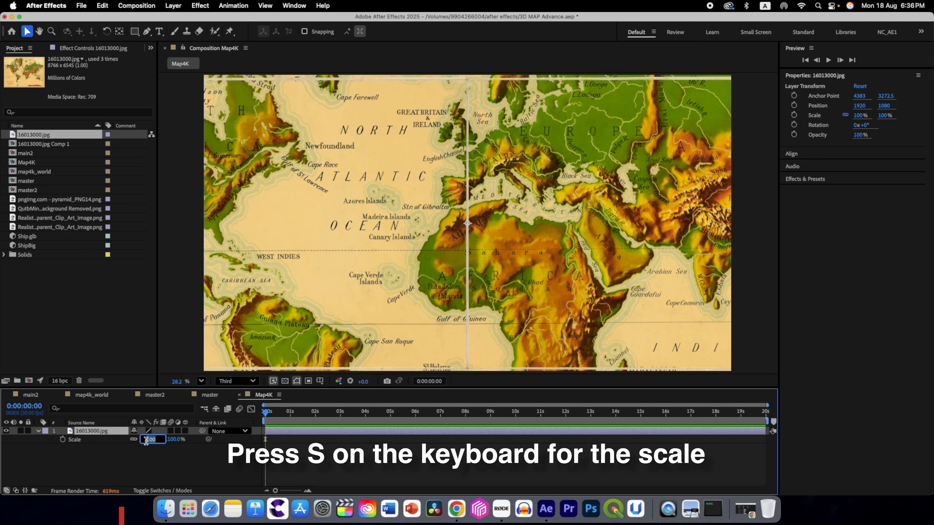
text(50)
key(Return)
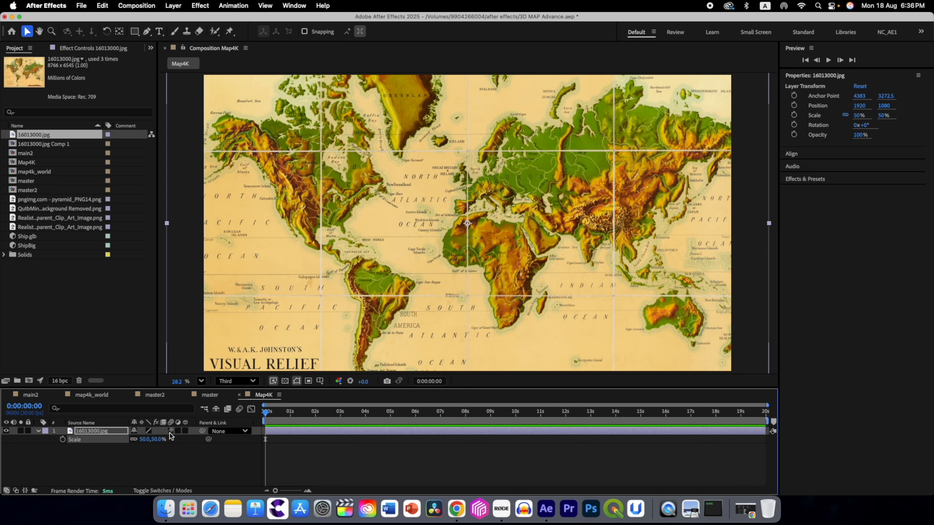
drag(144, 440, 140, 441)
key(s)
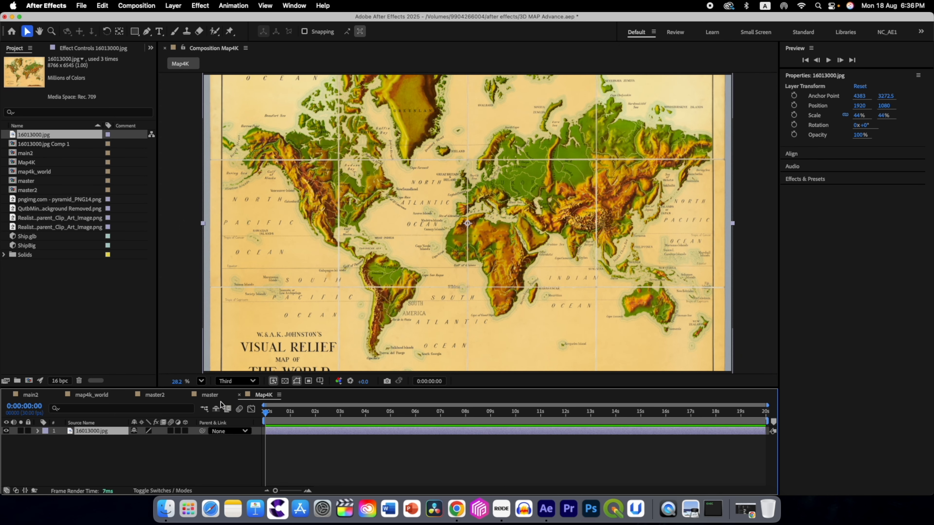
Place the Map4K composition in the master composition and scale it down to 54%.
click(207, 396)
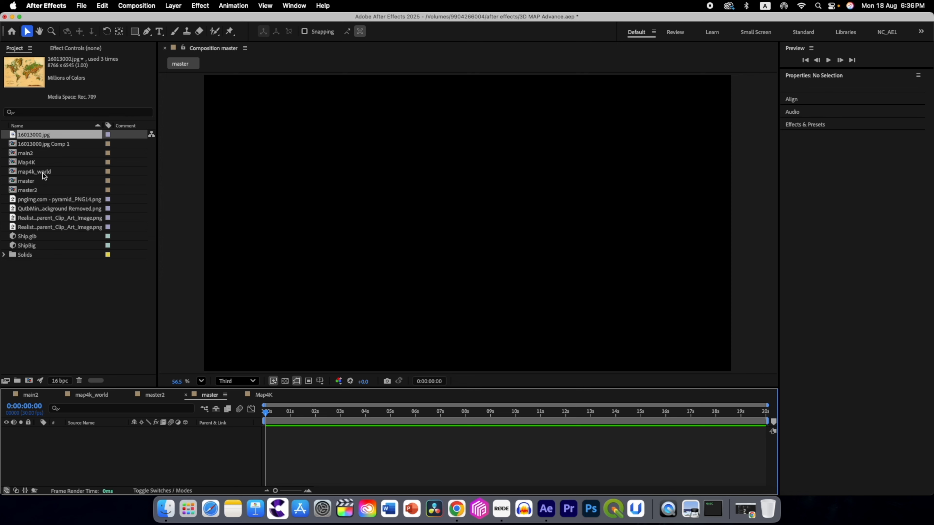
drag(38, 164, 56, 452)
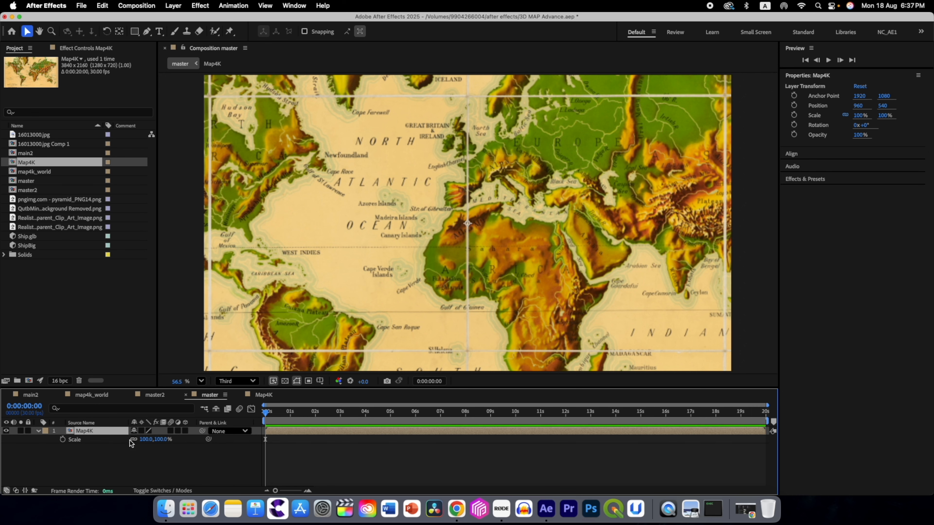
drag(144, 441, 125, 441)
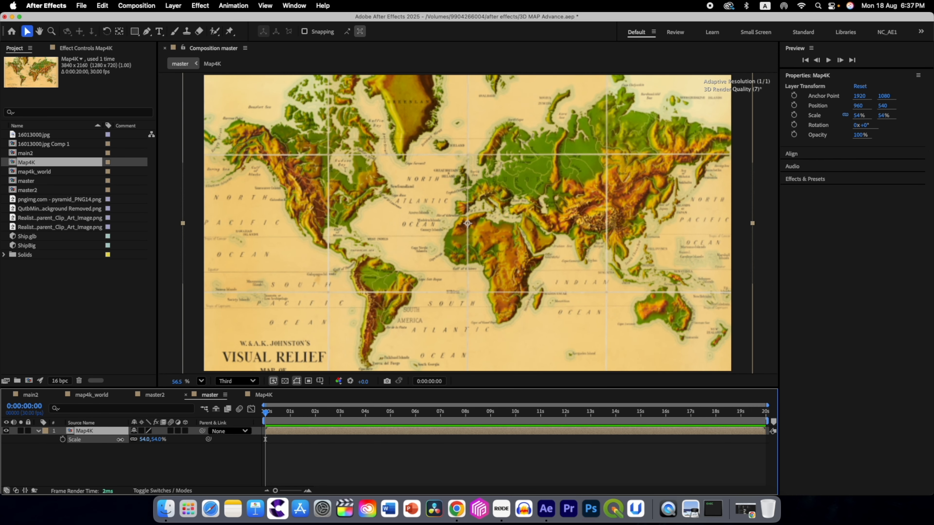
key(s)
click(259, 446)
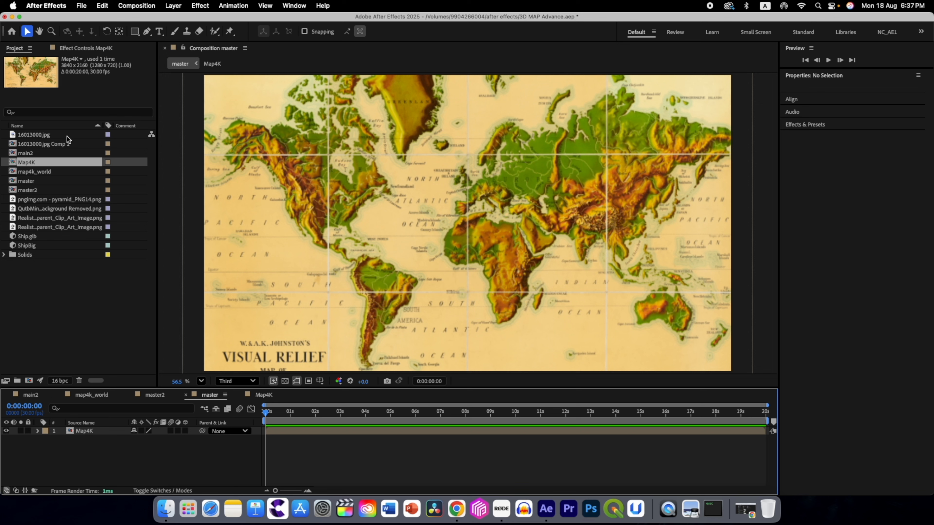
Add the ShipBig 3D model above the Map4K layer in the master composition and set the preview resolution to Full.
click(28, 245)
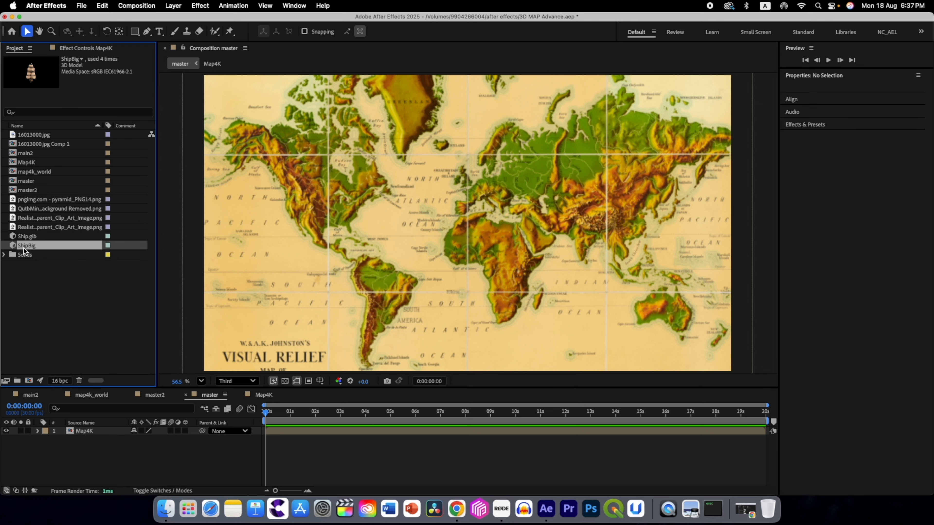
drag(24, 248, 60, 430)
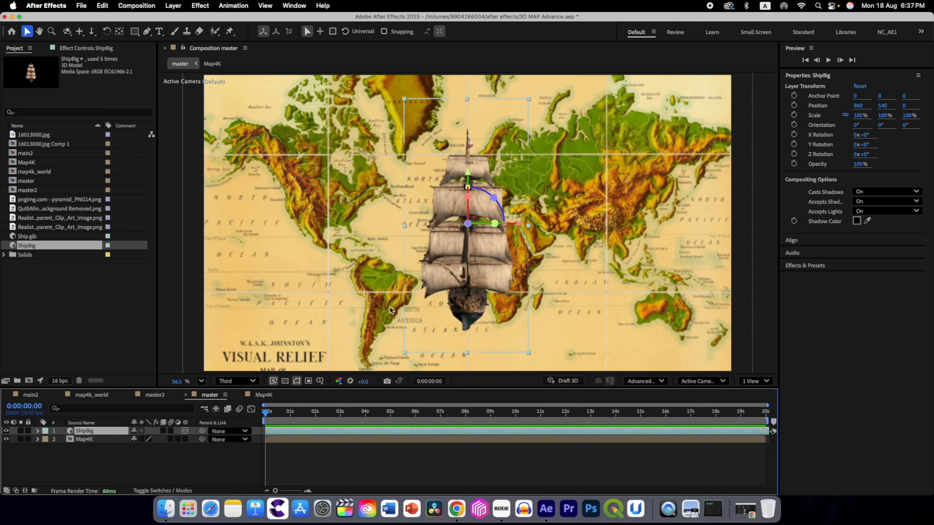
click(247, 382)
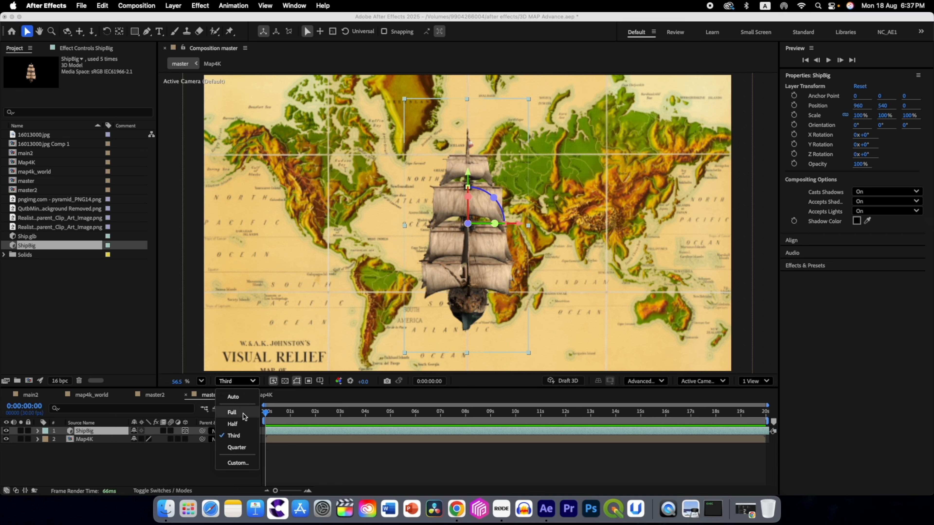
click(230, 414)
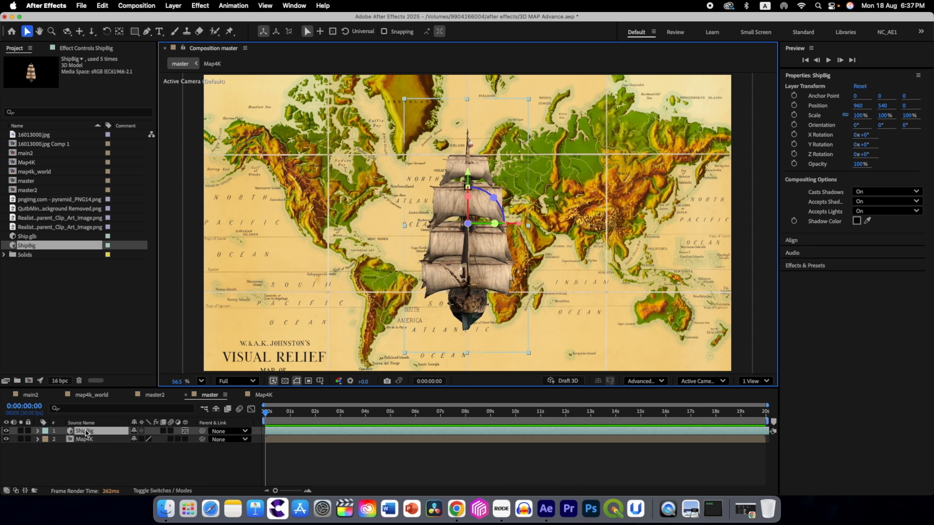
Scale the ShipBig layer to 10% and move it into the Atlantic off the Strait of Gibraltar, at about 887, 495.
key(s)
click(144, 441)
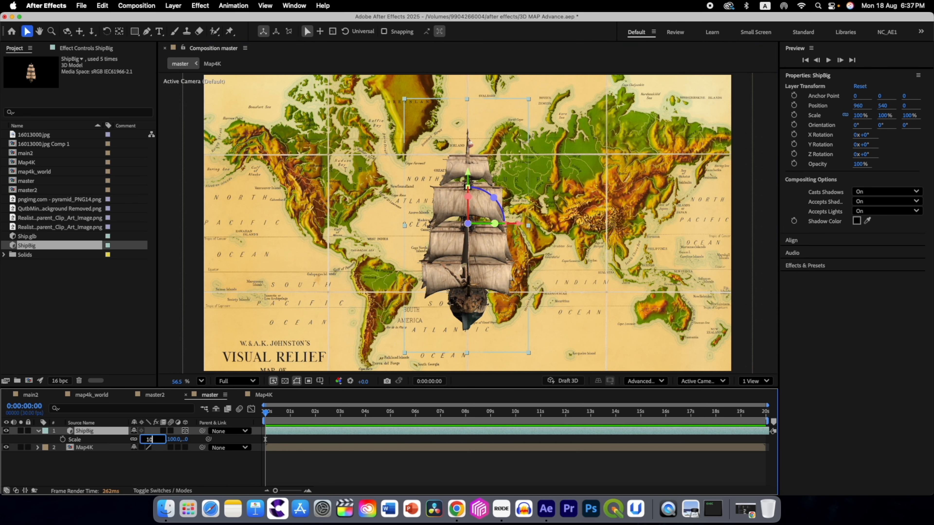
key(Return)
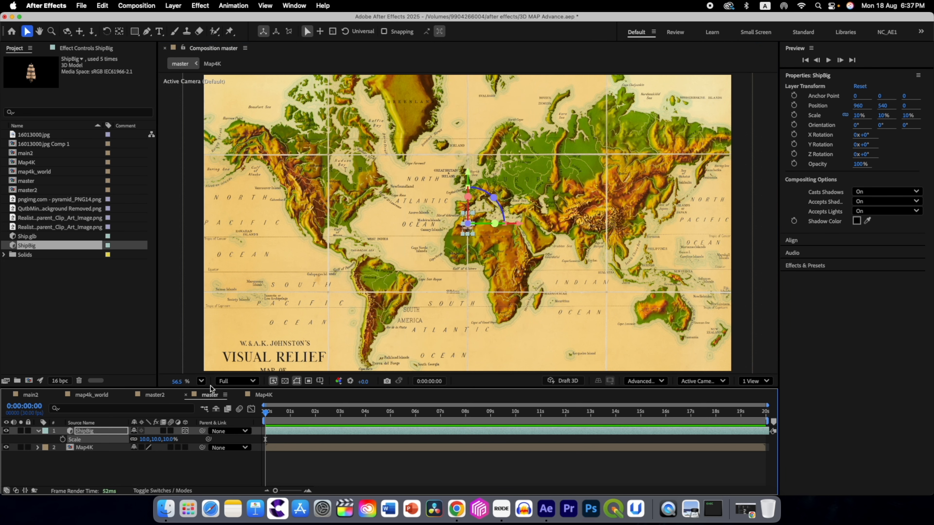
drag(179, 384, 259, 385)
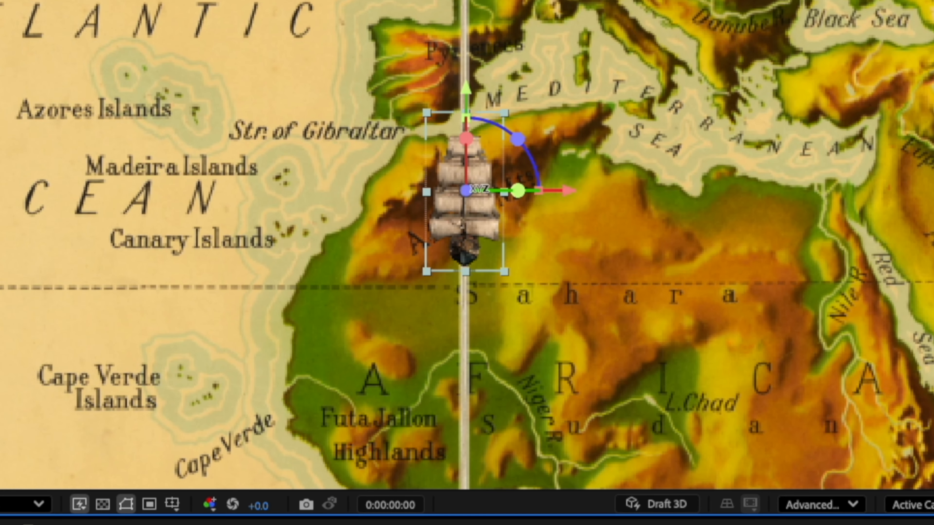
drag(465, 190, 314, 96)
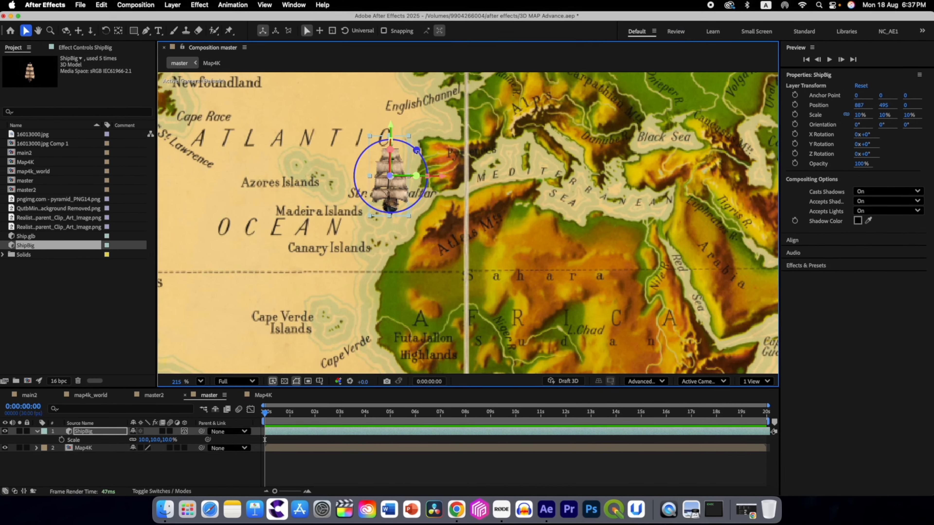
Split the viewer into 2 Views with one showing Custom View 1, and make the Map4K layer 3D.
click(754, 381)
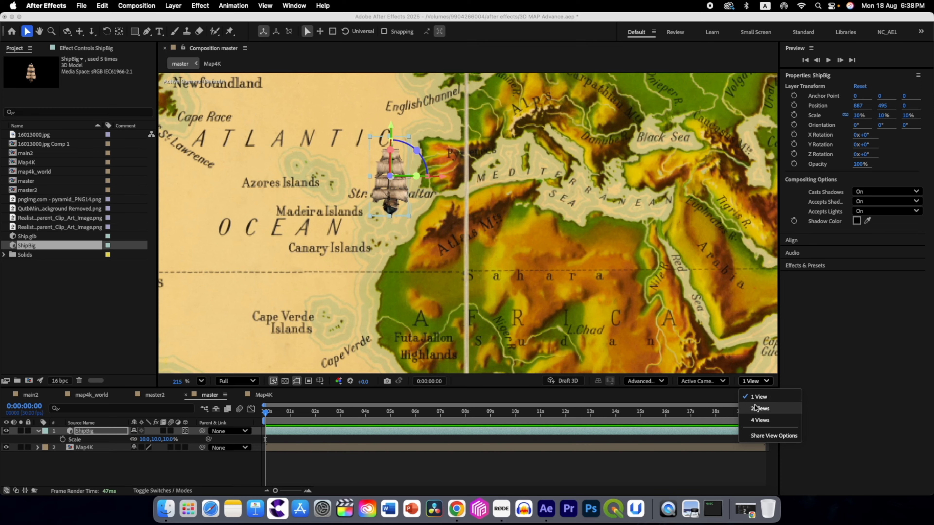
click(756, 408)
click(340, 244)
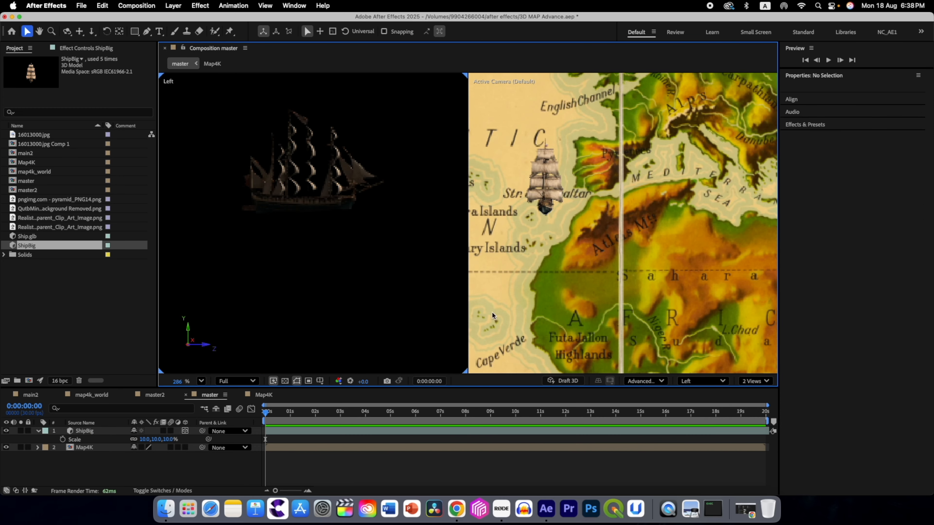
click(695, 382)
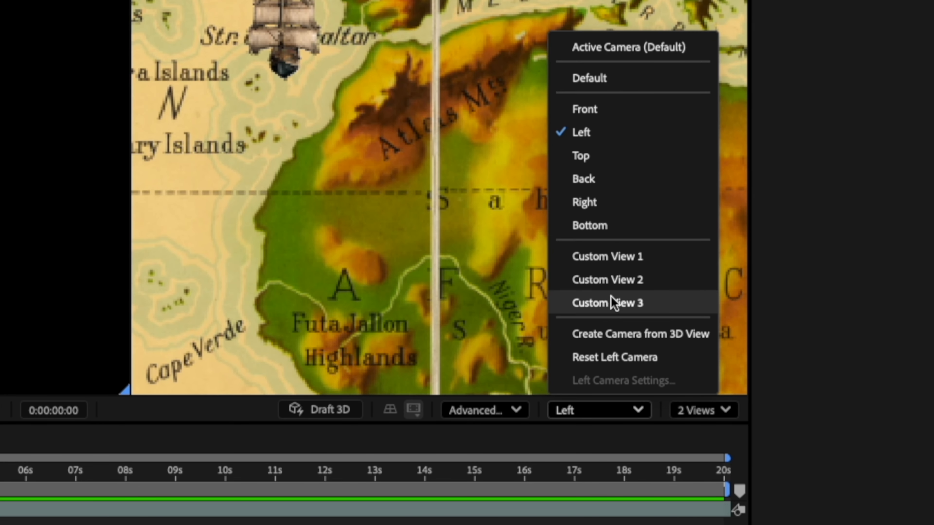
click(666, 281)
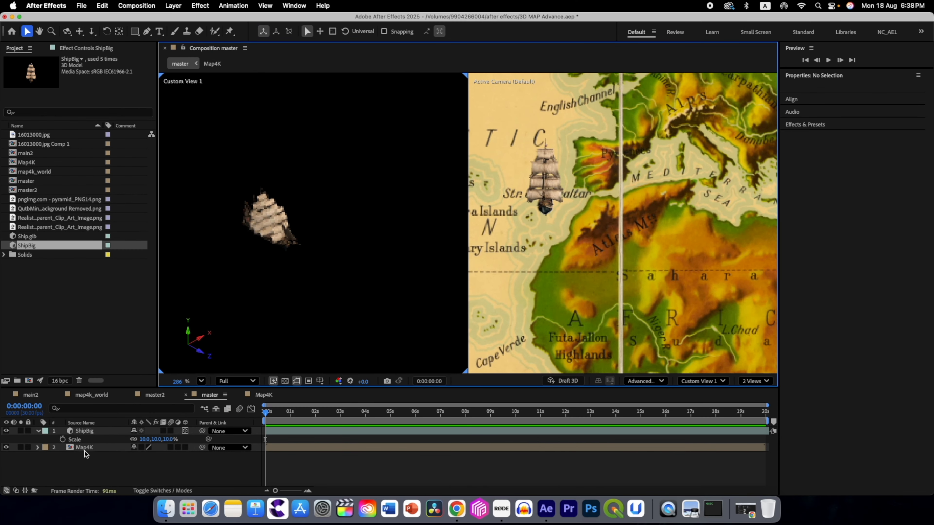
click(87, 448)
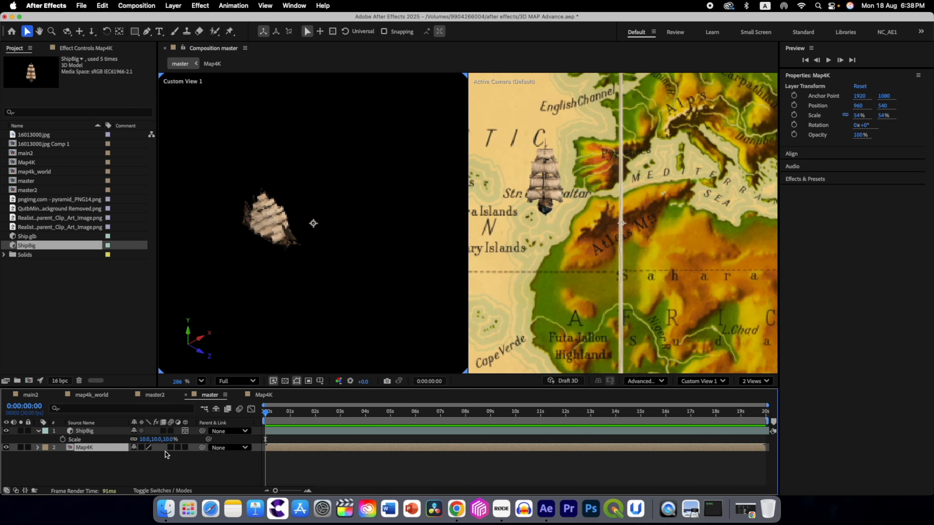
click(185, 448)
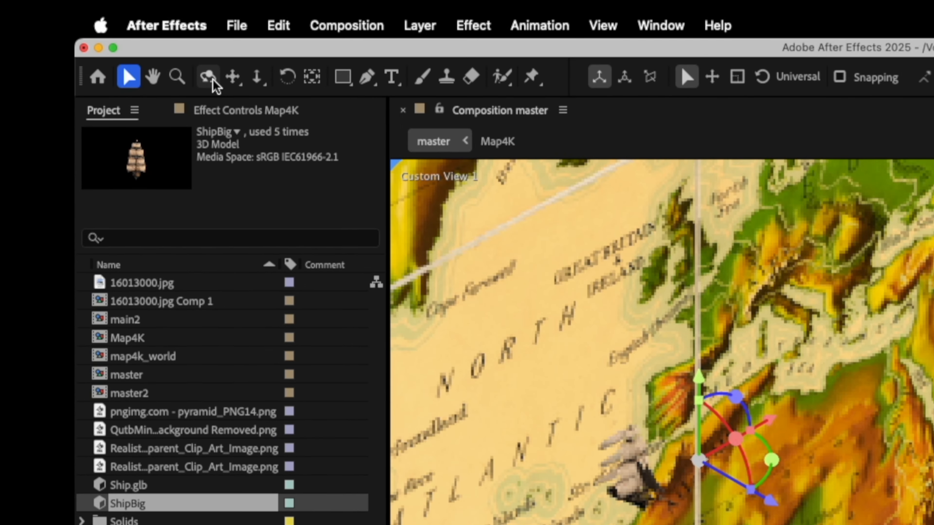
Orbit Custom View 1 down to a low angle to examine how the ship sits relative to the map plane.
click(212, 79)
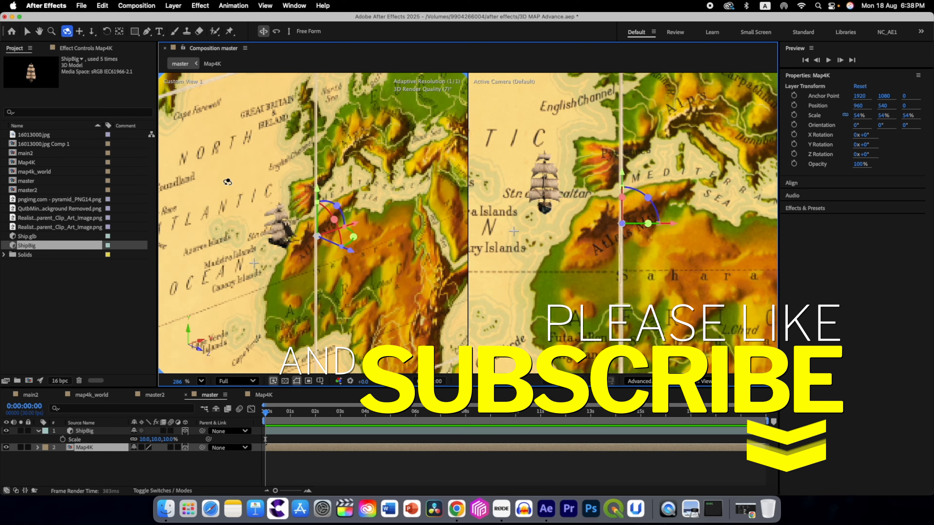
drag(375, 277, 347, 186)
drag(206, 121, 225, 212)
drag(235, 254, 239, 279)
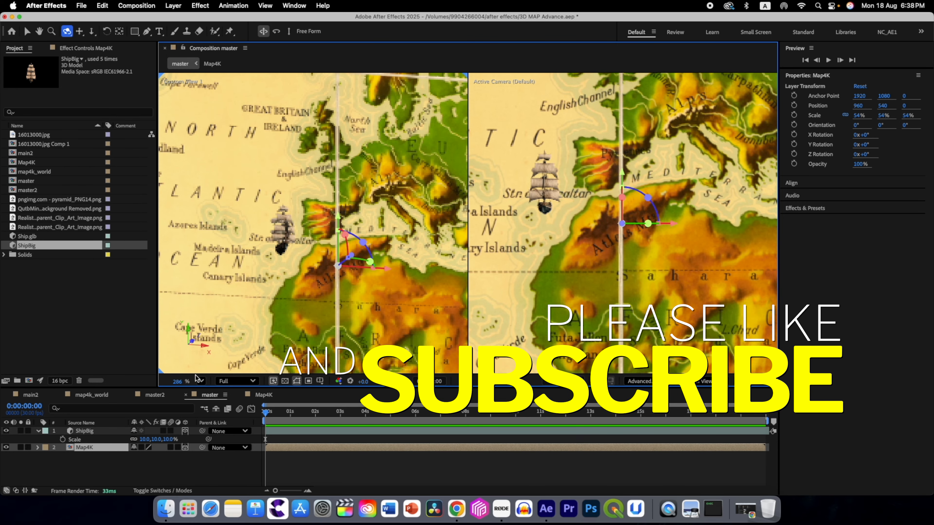
click(200, 382)
click(212, 187)
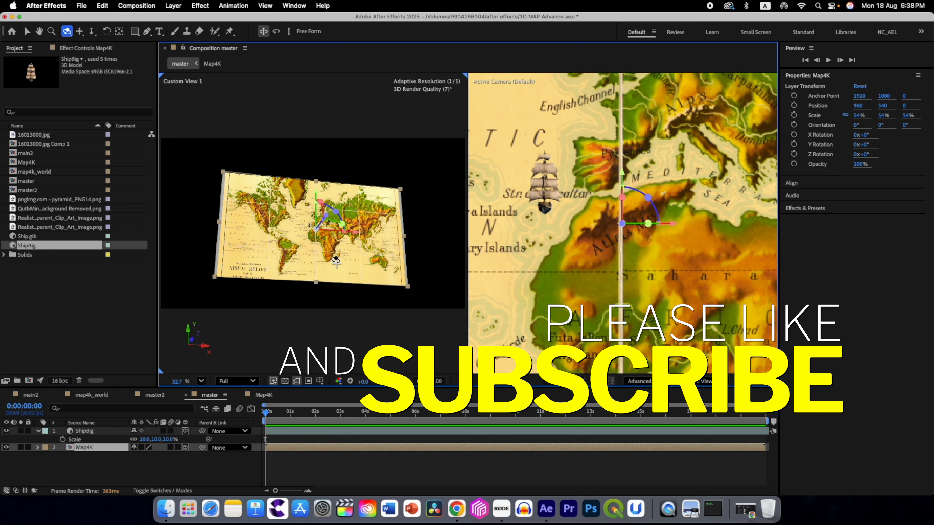
drag(339, 258, 325, 233)
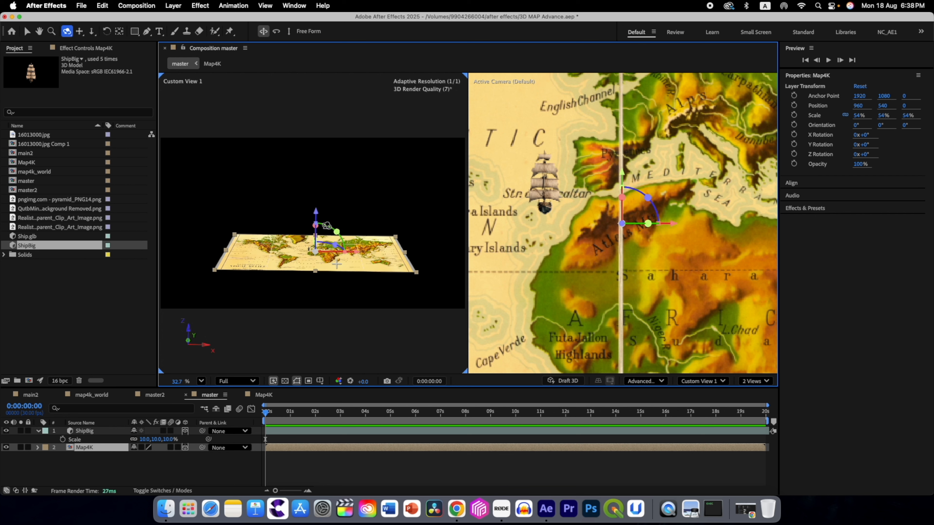
drag(178, 382, 232, 387)
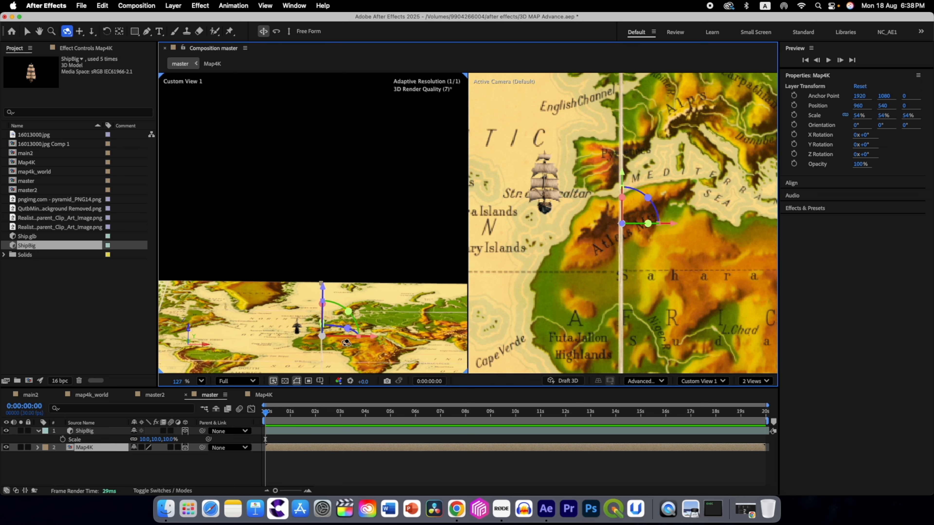
Set the ShipBig layer's X Rotation to 90° so the ship stands upright on the map.
click(88, 431)
drag(175, 386, 216, 377)
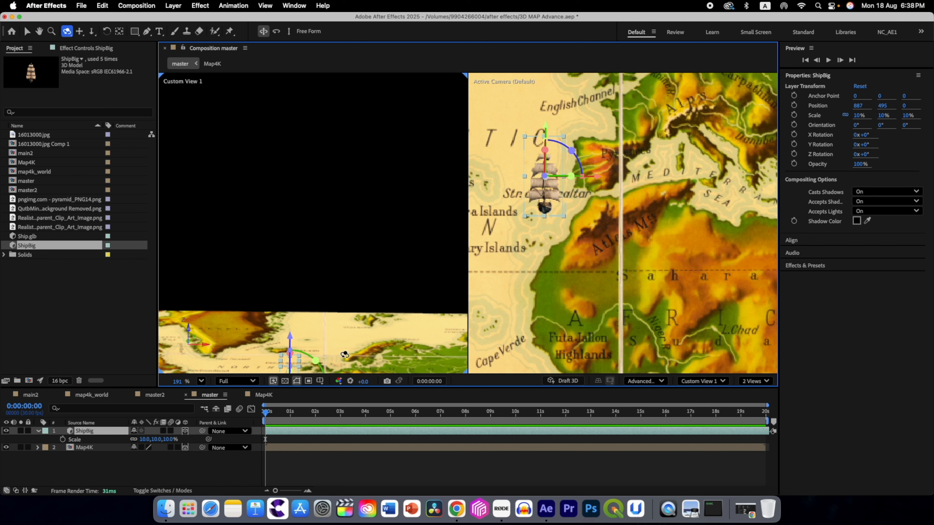
key(space)
drag(347, 341, 343, 207)
drag(176, 384, 257, 369)
key(r)
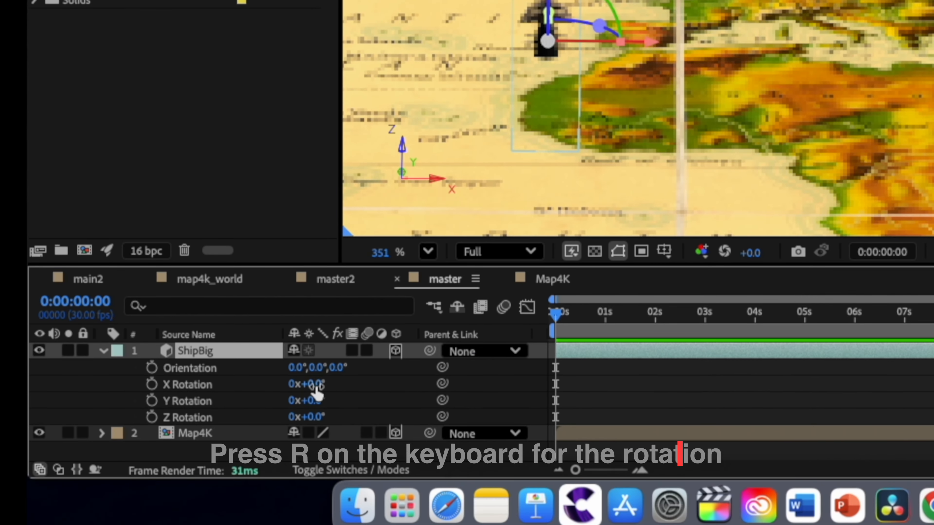
click(231, 420)
text(6)
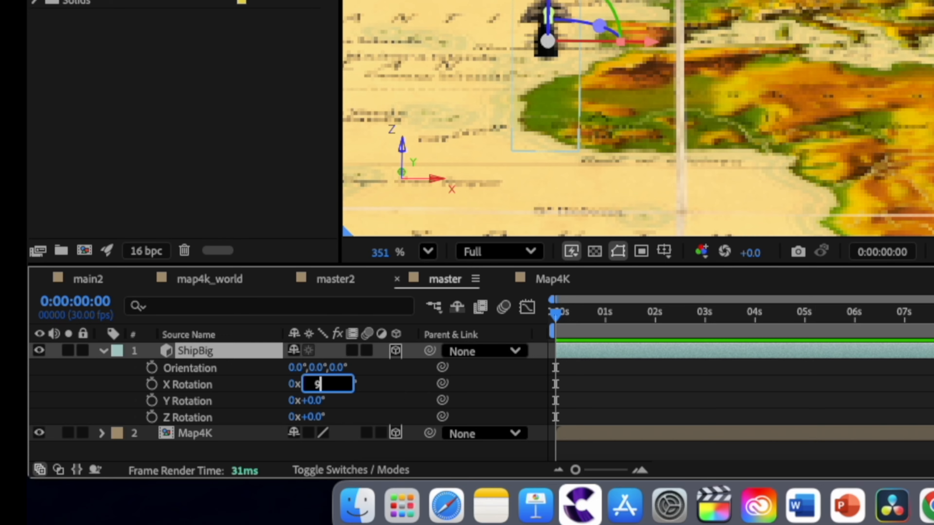
text(0)
key(Return)
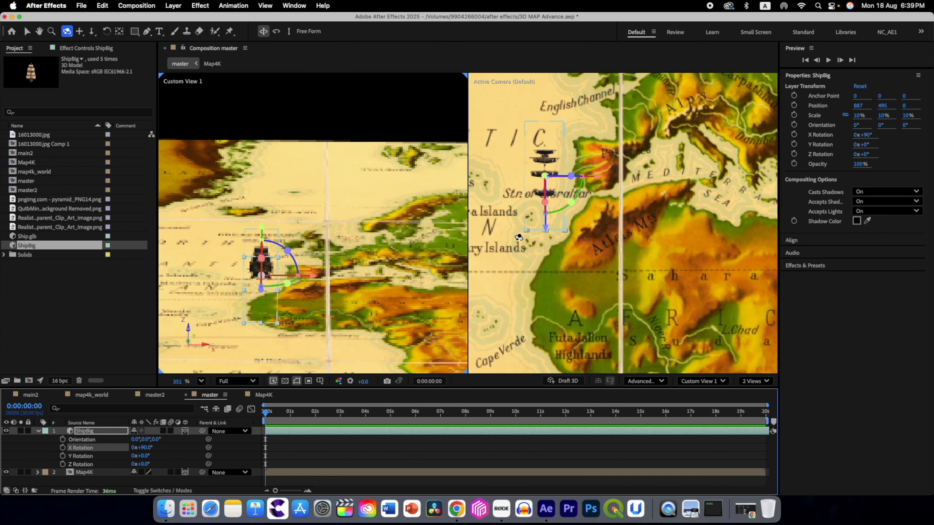
Raise the ship above the map surface in Custom View 1, to a Z position of about -28.5.
click(91, 432)
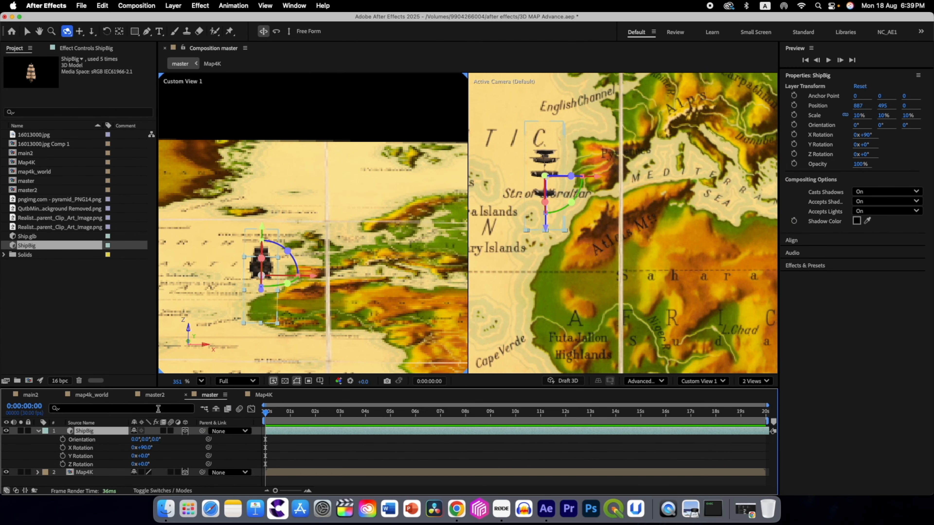
click(201, 381)
click(222, 187)
scroll(315, 250, up, 5)
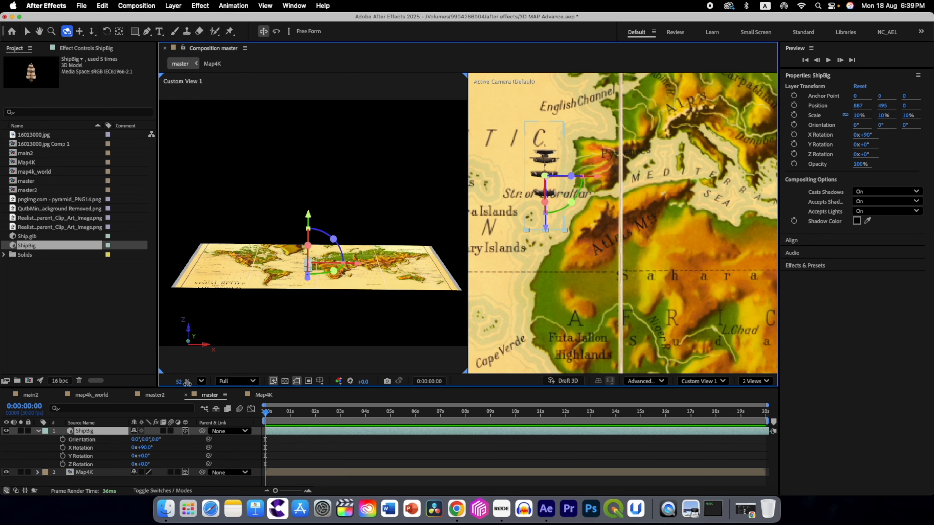
click(109, 484)
click(89, 434)
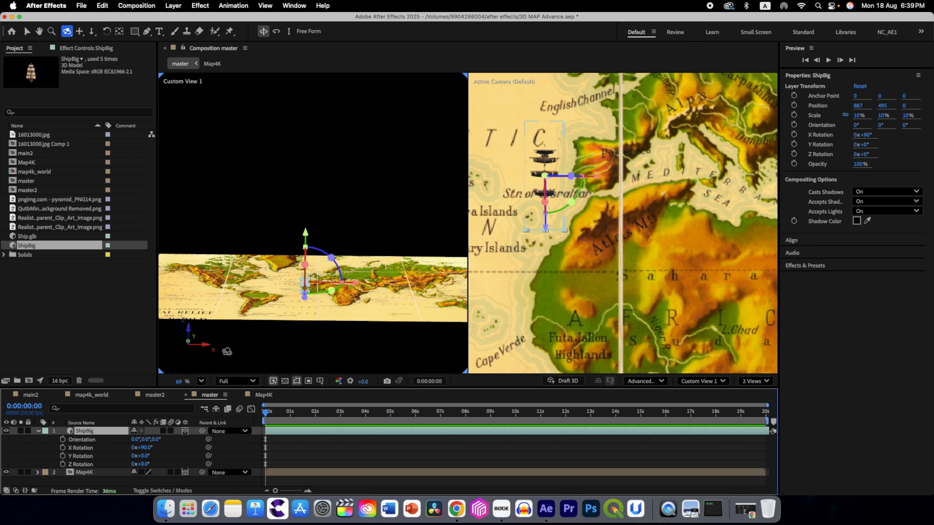
click(28, 32)
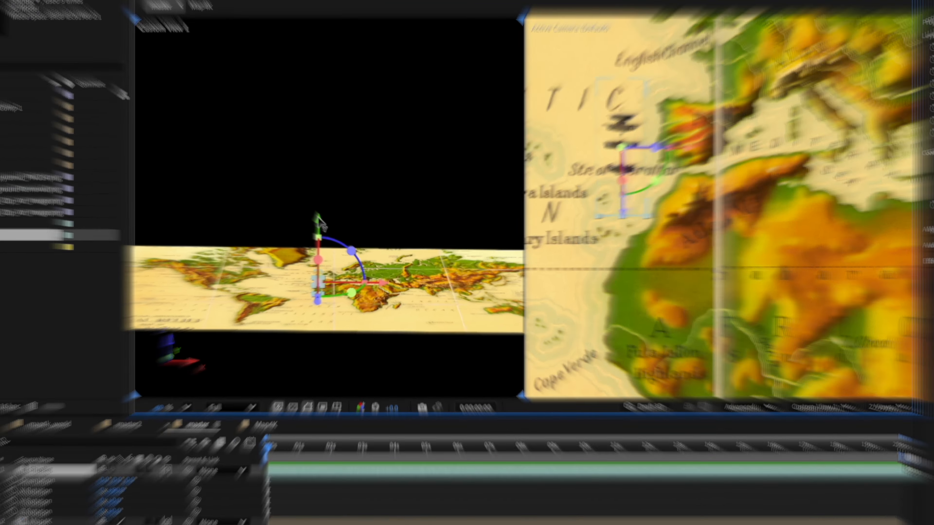
drag(304, 232, 304, 226)
mouse_move(357, 170)
mouse_down()
mouse_move(355, 156)
mouse_move(353, 172)
mouse_up()
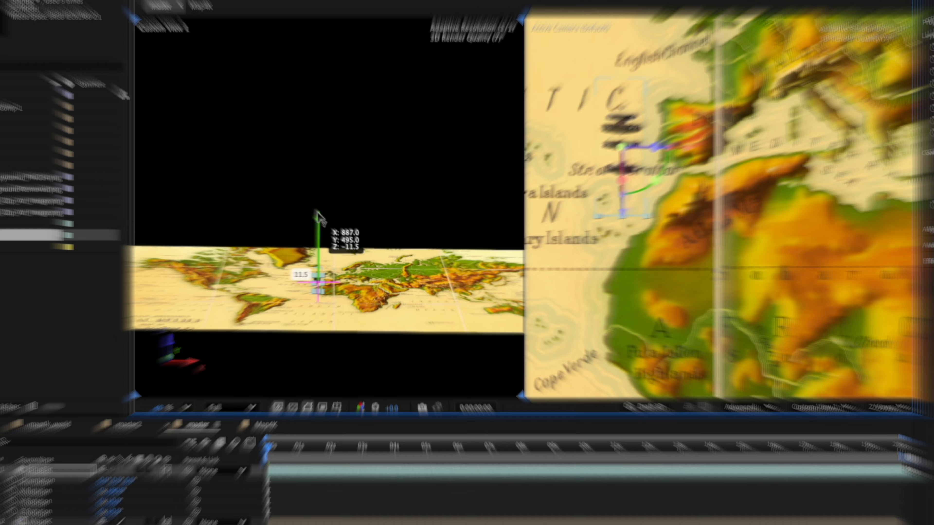
mouse_move(318, 218)
mouse_down()
mouse_move(317, 208)
mouse_move(304, 228)
mouse_up()
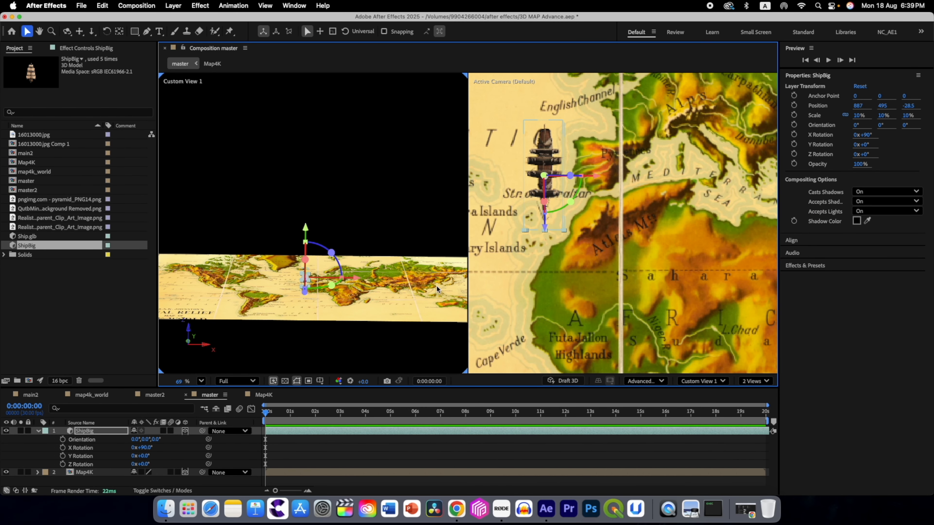
Check the raised ship up close, and return the viewer to 1 View with the whole map fitted.
drag(178, 384, 251, 379)
scroll(308, 323, up, 3)
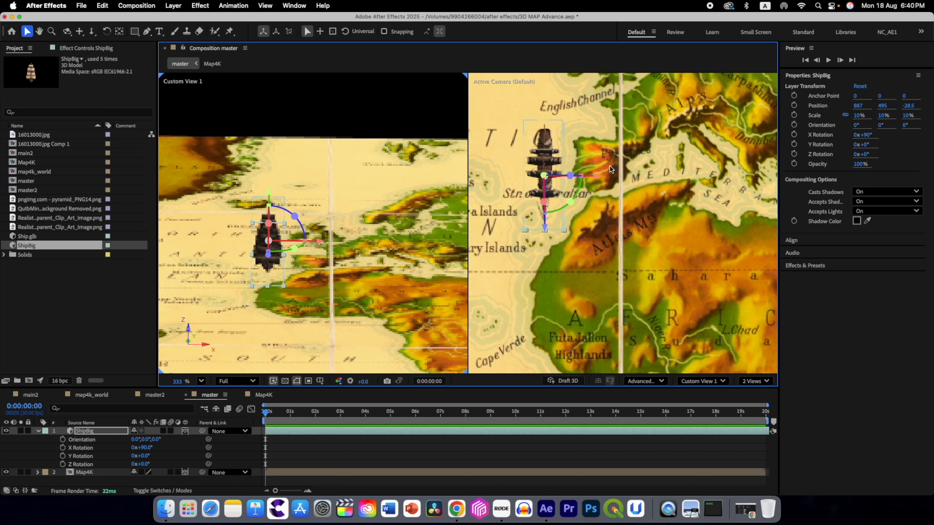
click(755, 380)
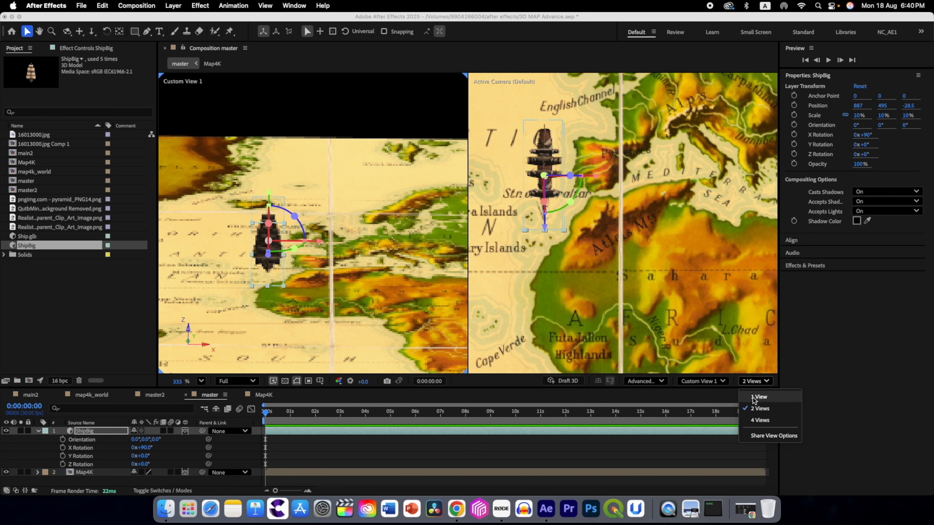
click(752, 397)
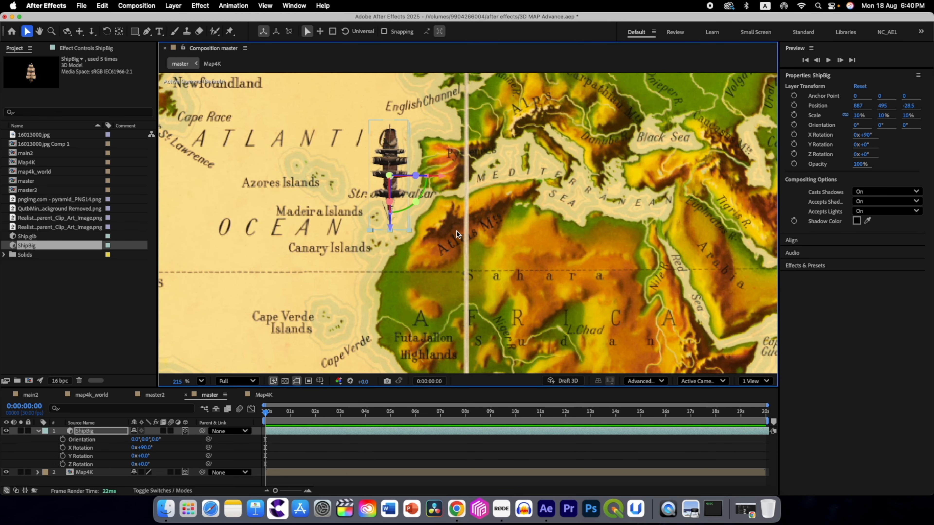
click(201, 381)
click(217, 201)
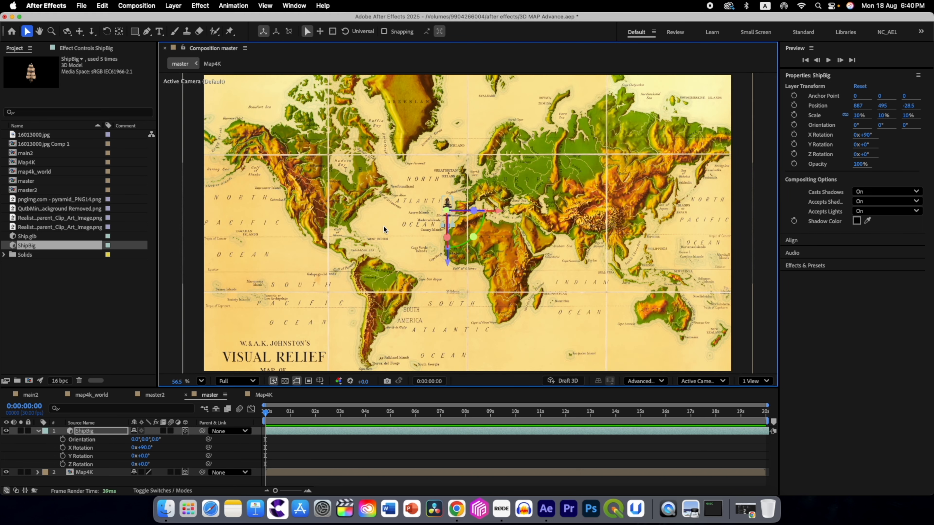
Turn the ShipBig layer to a Z orientation of 16° and move it to about X 877.8, Y 527.1 off northwest Africa.
click(85, 434)
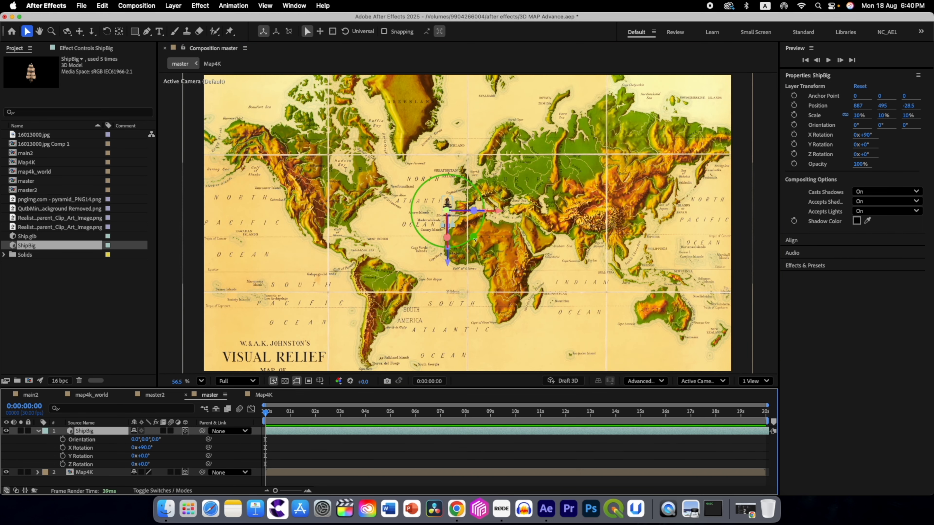
drag(473, 237, 465, 242)
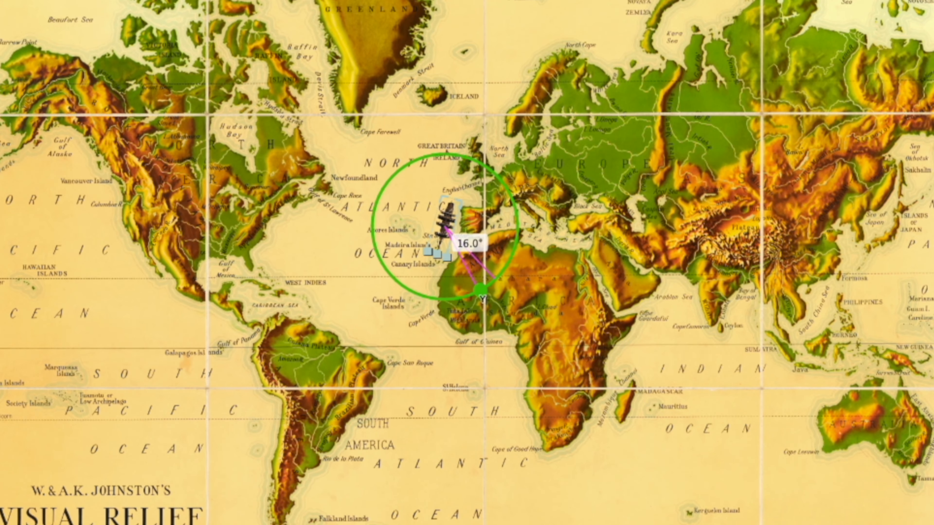
drag(480, 290, 479, 290)
drag(412, 331, 410, 363)
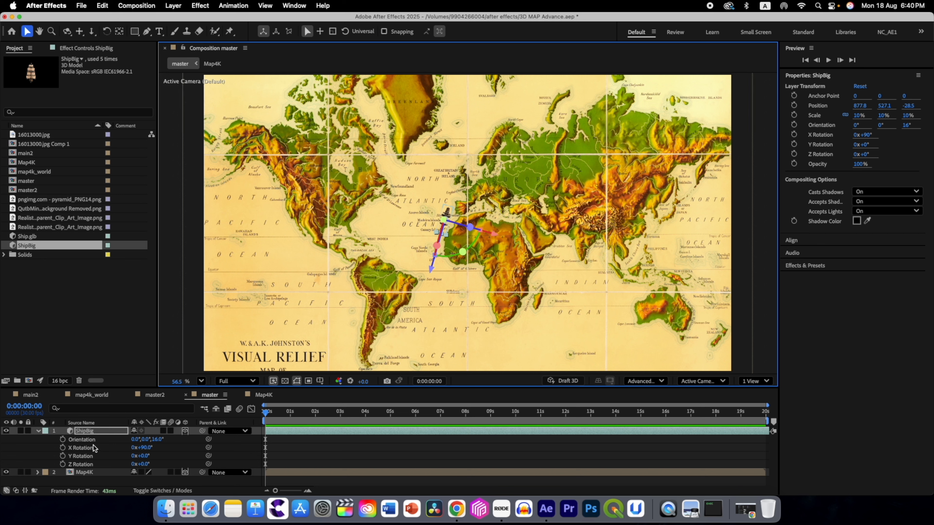
click(39, 432)
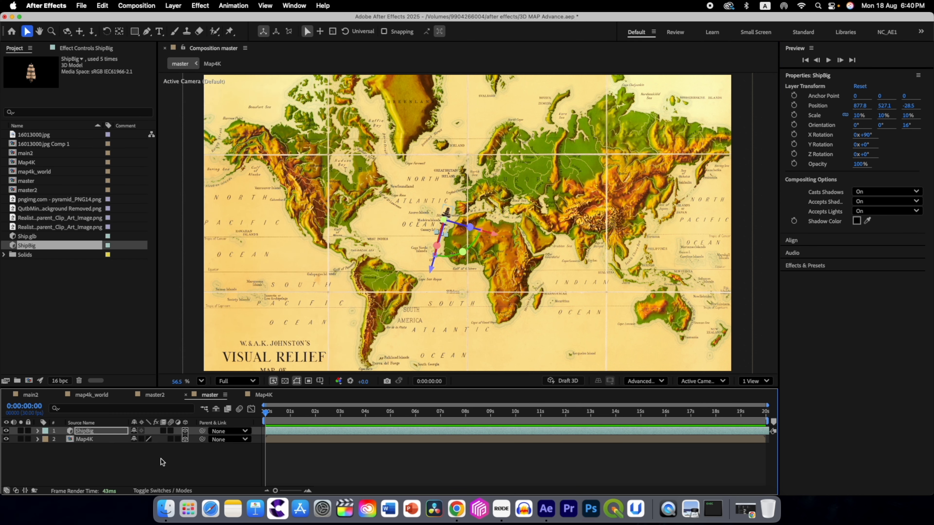
click(161, 461)
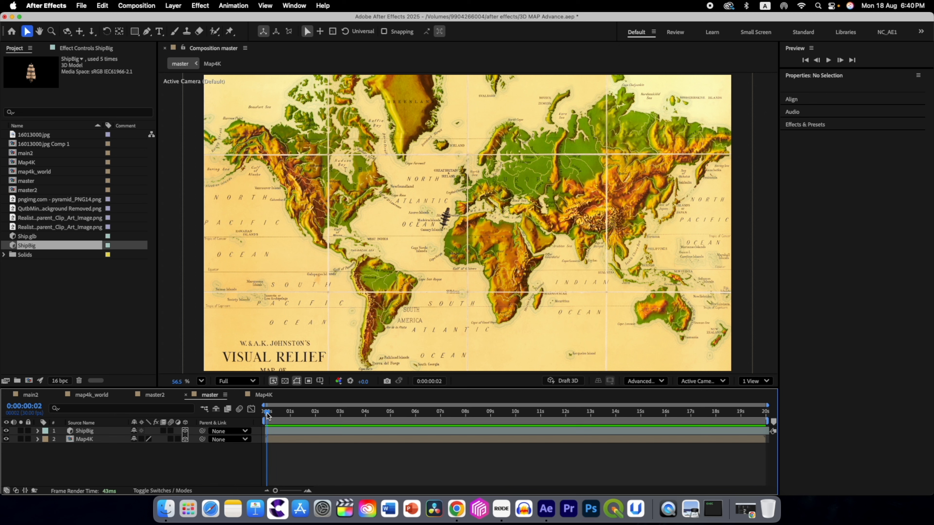
Hide the ShipBig layer and set the Pen tool's fill to None.
click(6, 431)
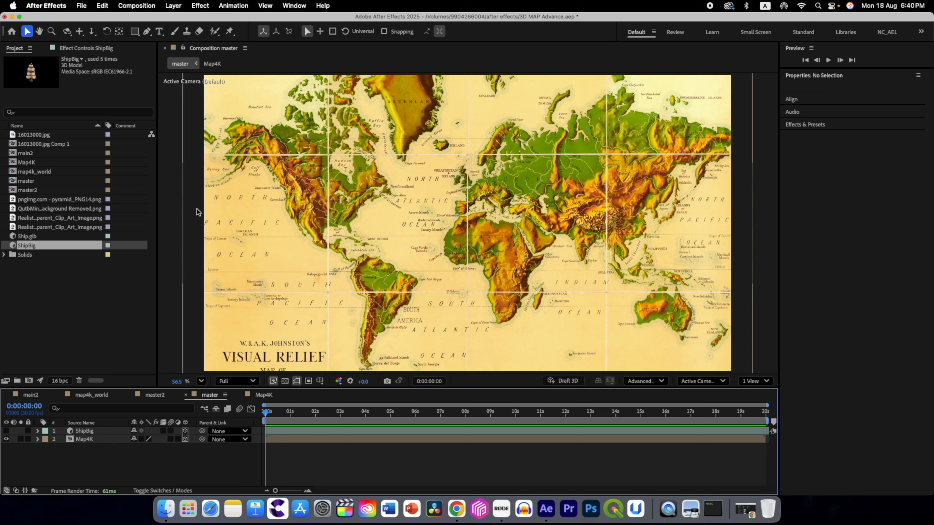
click(147, 32)
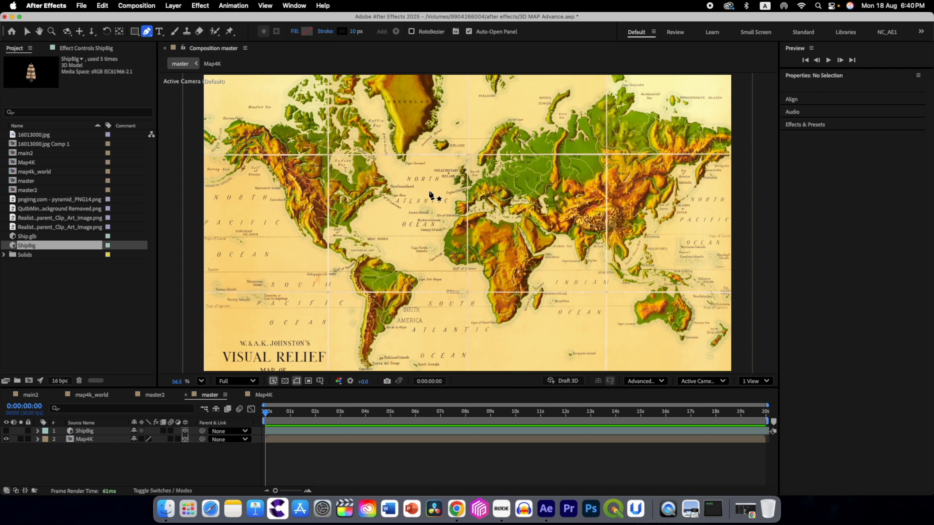
click(296, 32)
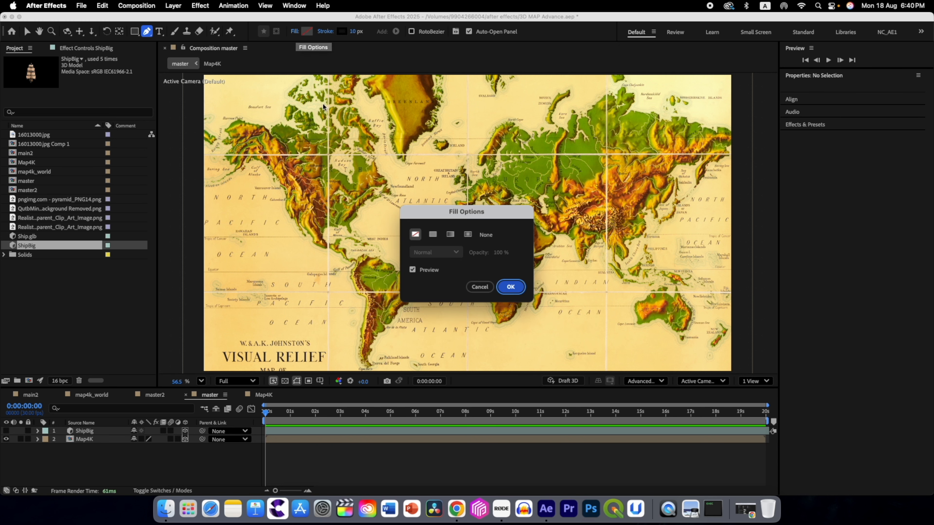
click(415, 234)
click(511, 287)
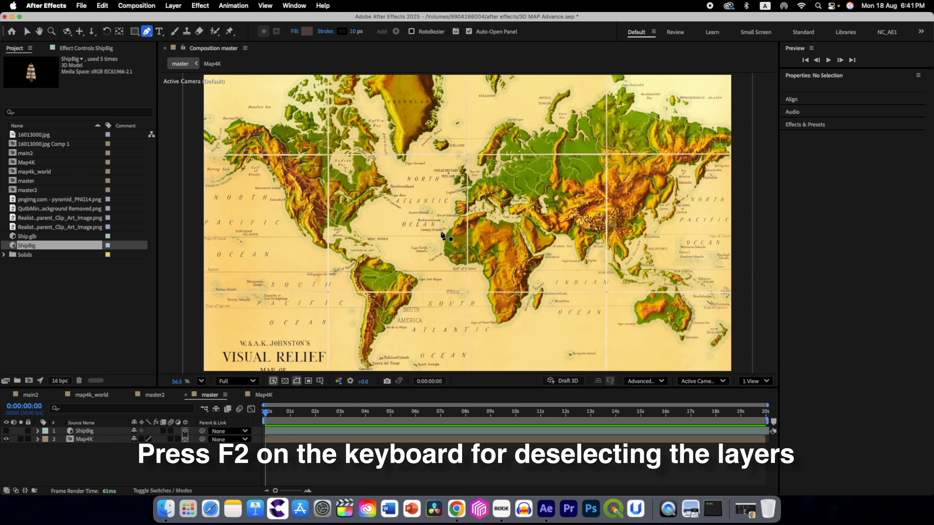
Draw a curved path with the Pen tool from the Iberian coast to just below the Cape of Good Hope.
click(457, 217)
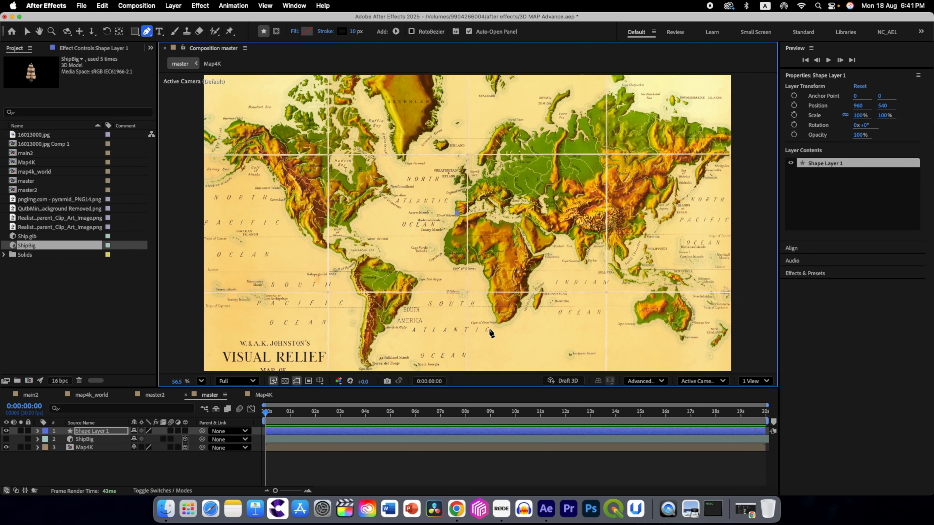
drag(493, 330, 582, 392)
scroll(558, 357, down, 2)
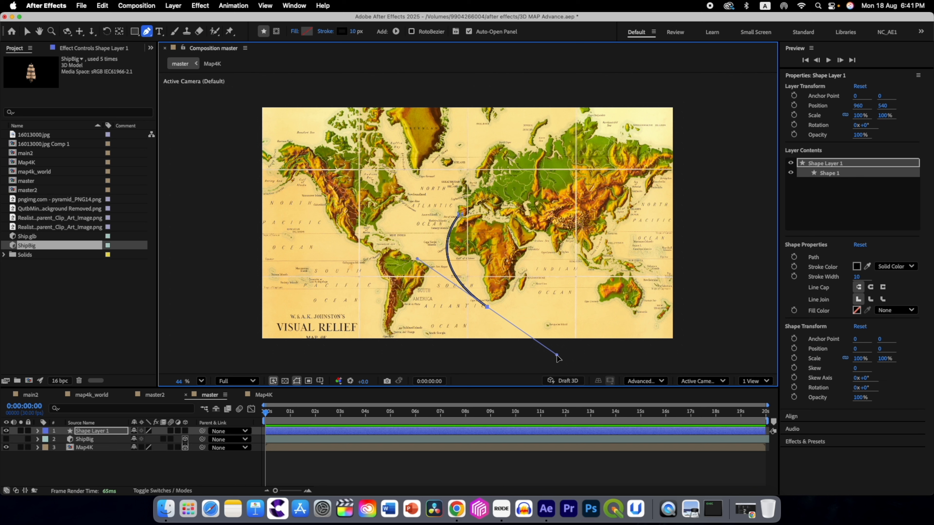
drag(557, 357, 491, 308)
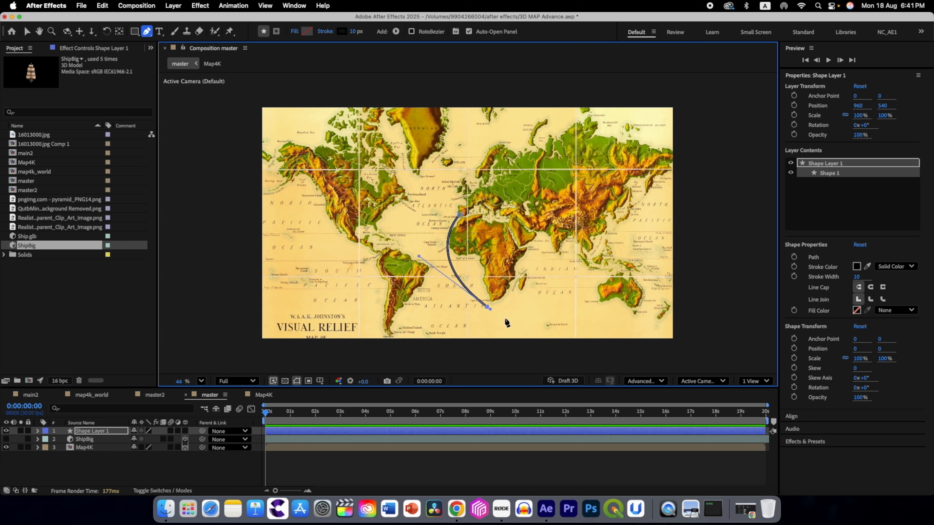
click(103, 5)
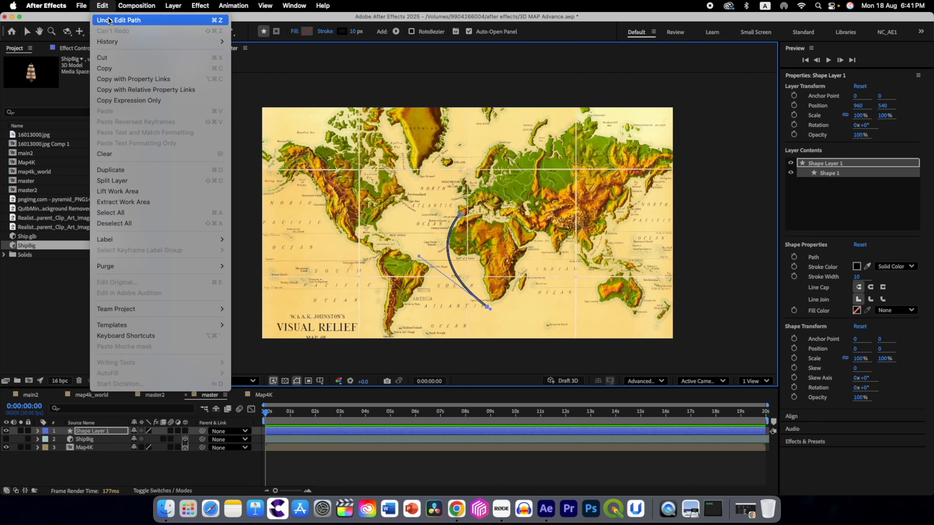
click(109, 21)
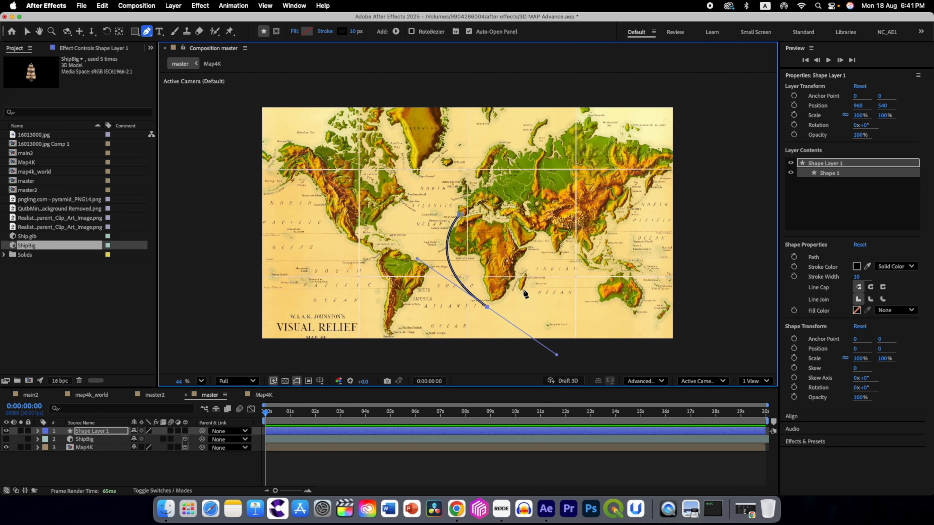
click(525, 267)
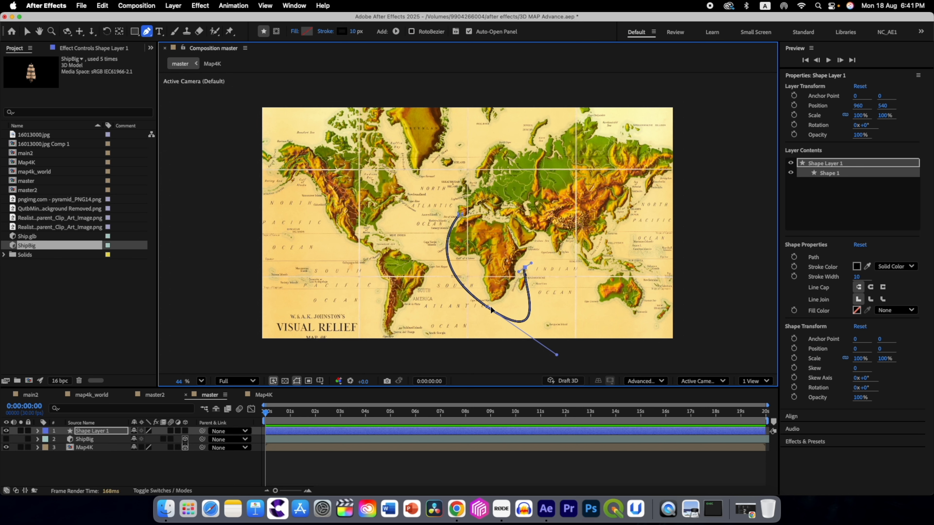
click(103, 6)
click(111, 18)
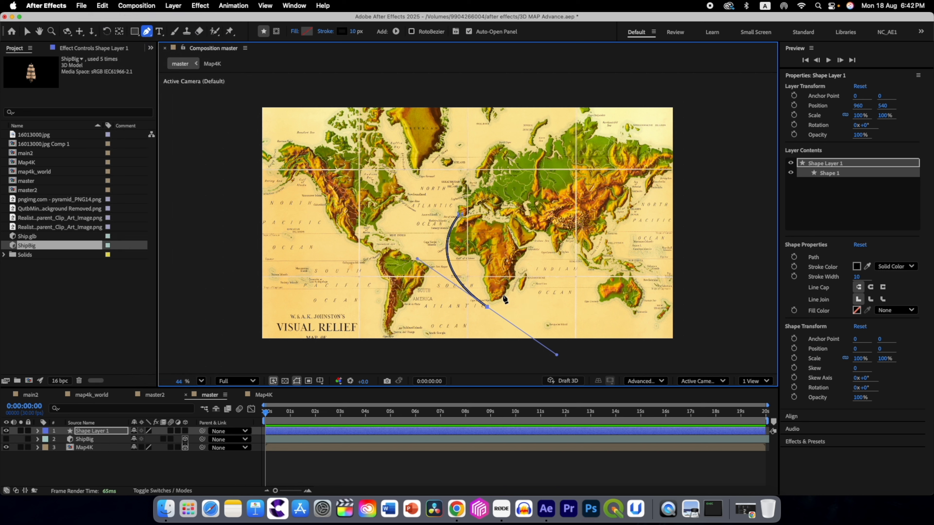
Retract the outgoing handle at the Cape of Good Hope and continue the curved path past northern Madagascar to India's southern tip.
drag(557, 356, 489, 307)
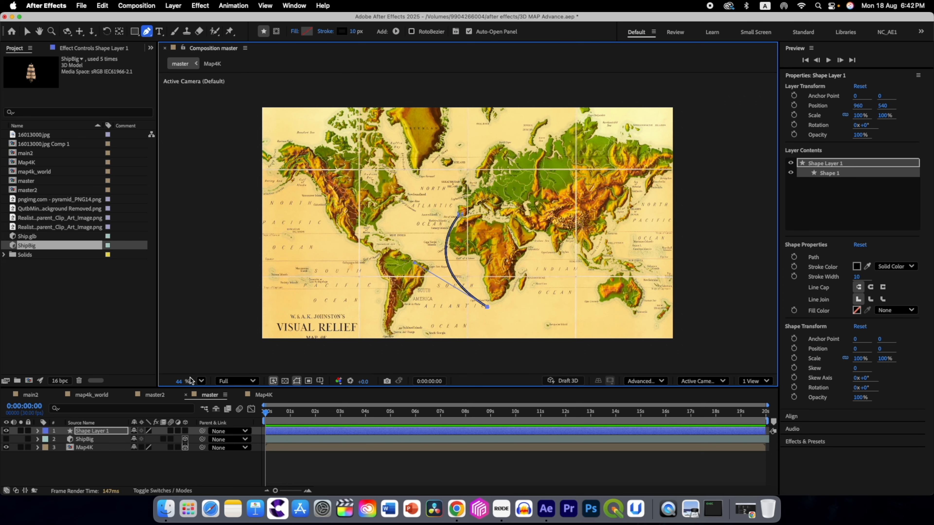
drag(179, 382, 218, 387)
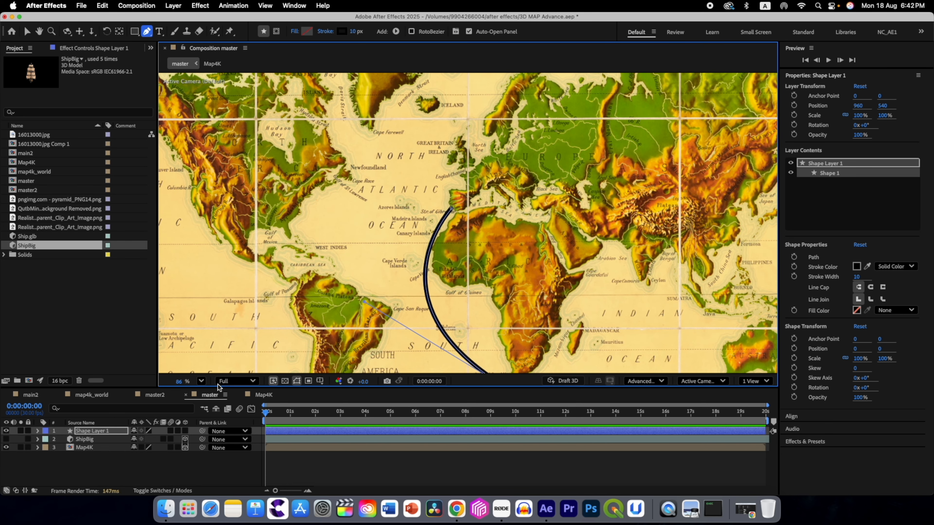
key(h)
drag(507, 354, 472, 239)
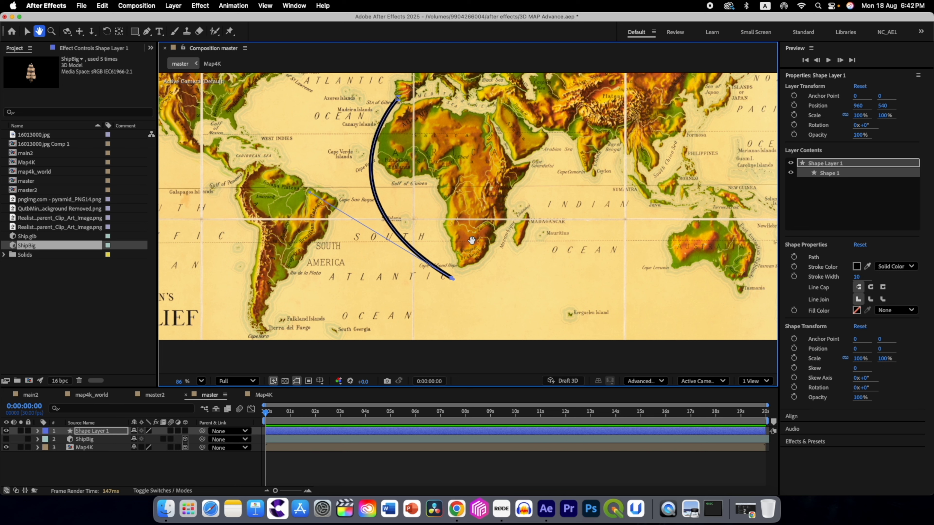
key(g)
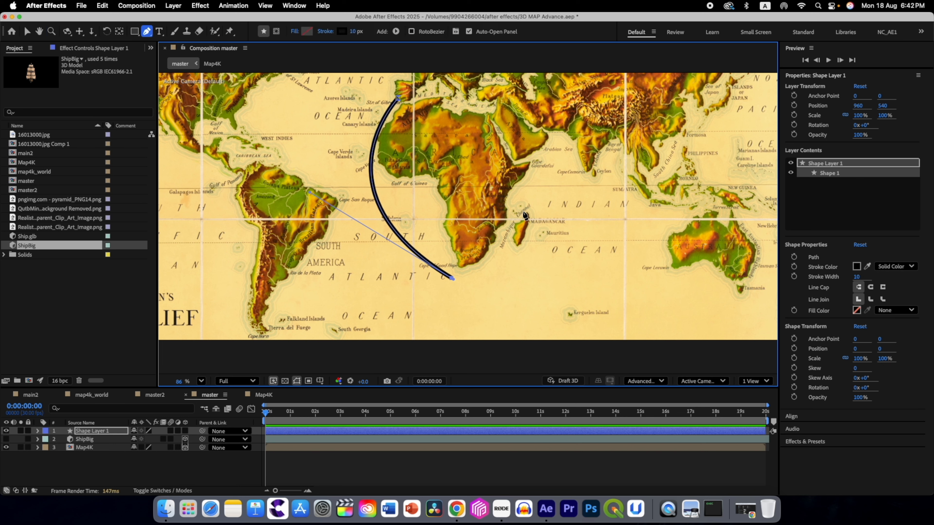
mouse_move(523, 208)
mouse_down()
mouse_move(550, 132)
mouse_move(565, 118)
mouse_move(525, 204)
mouse_up()
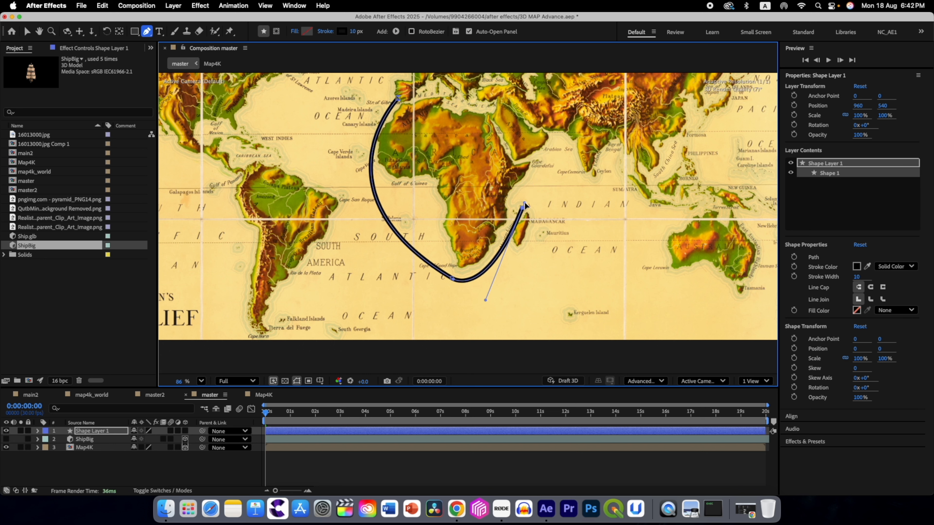
drag(583, 169, 603, 170)
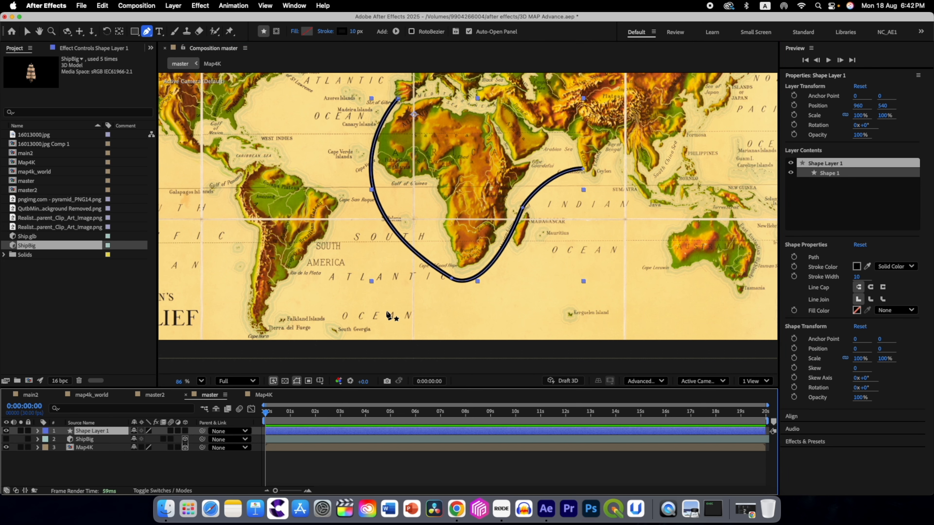
click(131, 468)
Center the shape layer's anchor point on the drawn path and rename the layer to route.
click(98, 433)
click(27, 433)
click(37, 431)
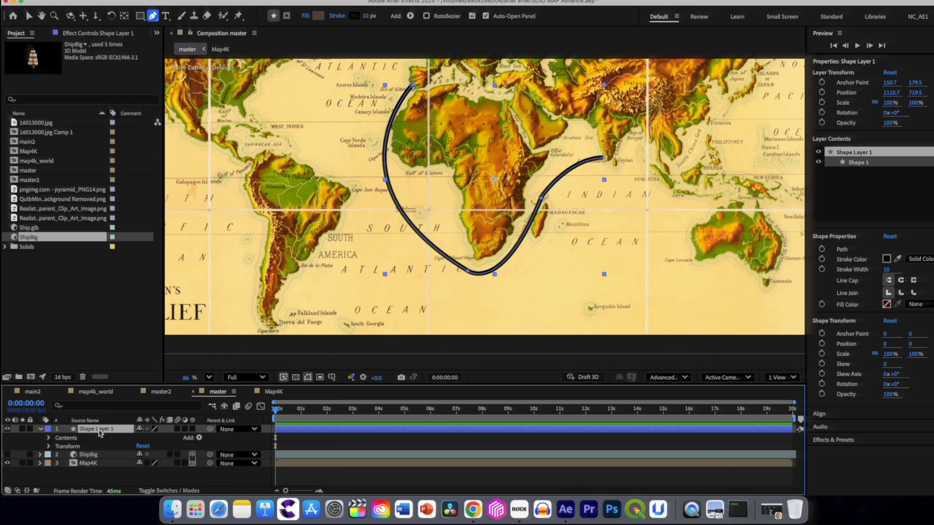
key(Return)
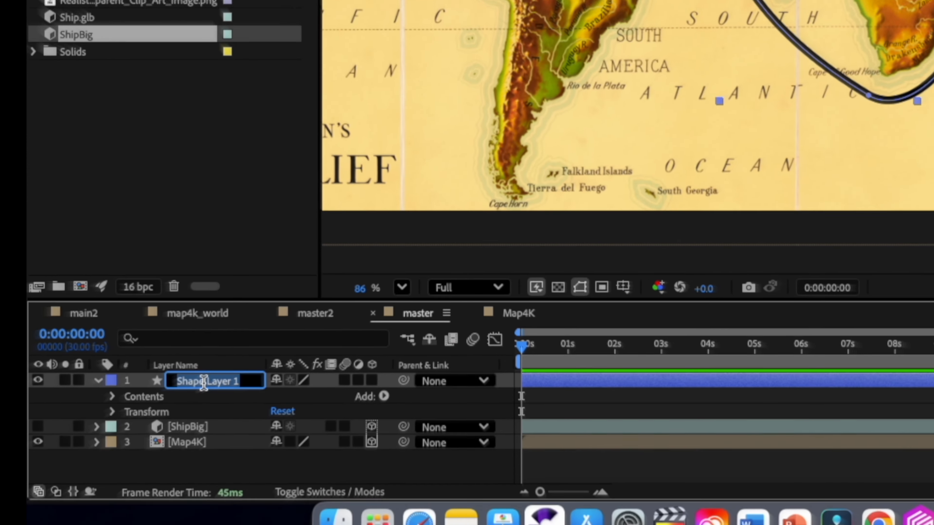
text(routwe)
key(BackSpace)
key(BackSpace)
text(e)
key(Return)
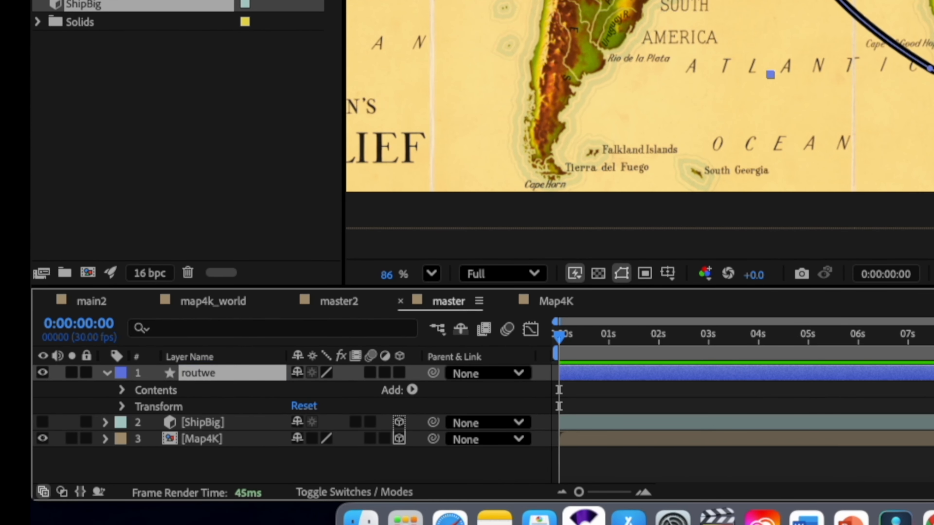
Add Trim Paths to the route layer and expand its properties.
click(412, 390)
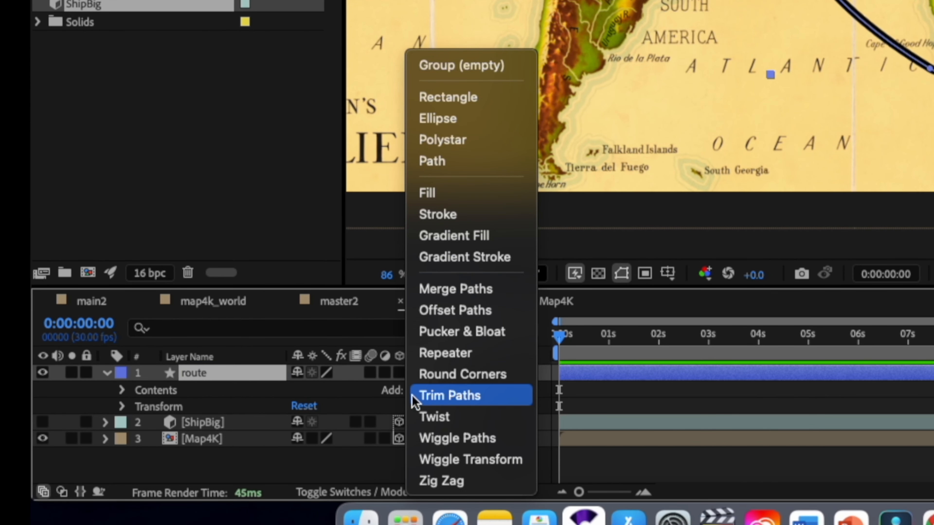
click(445, 388)
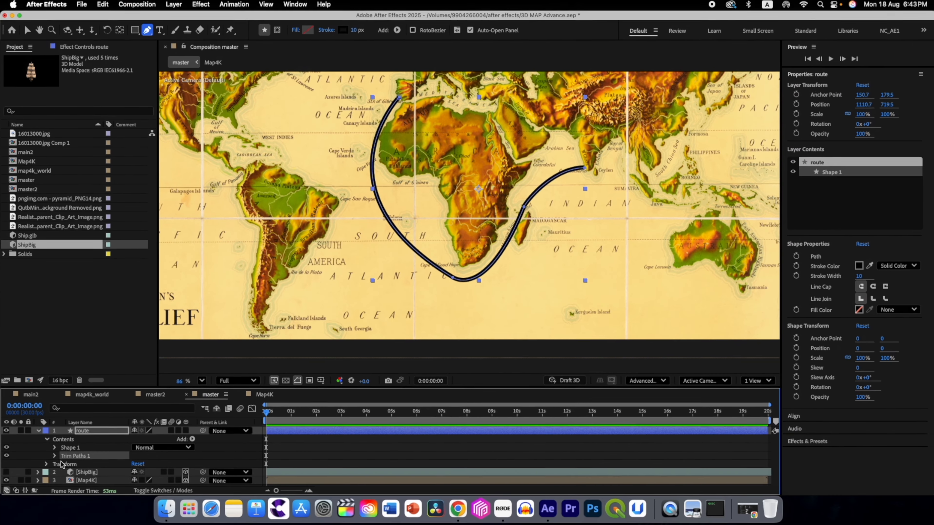
click(54, 456)
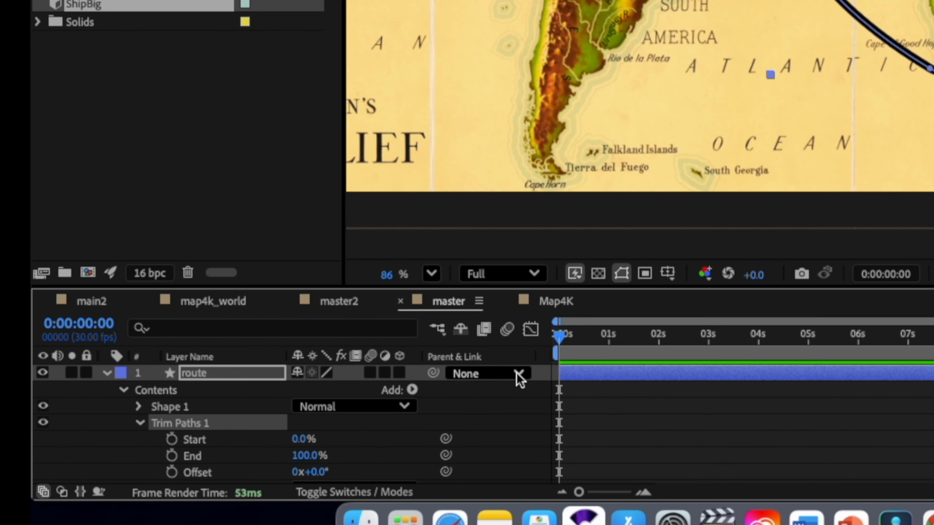
Add a keyframe for the Trim Paths End value at 0:00:01:01 and set it to 0%.
drag(559, 340, 610, 348)
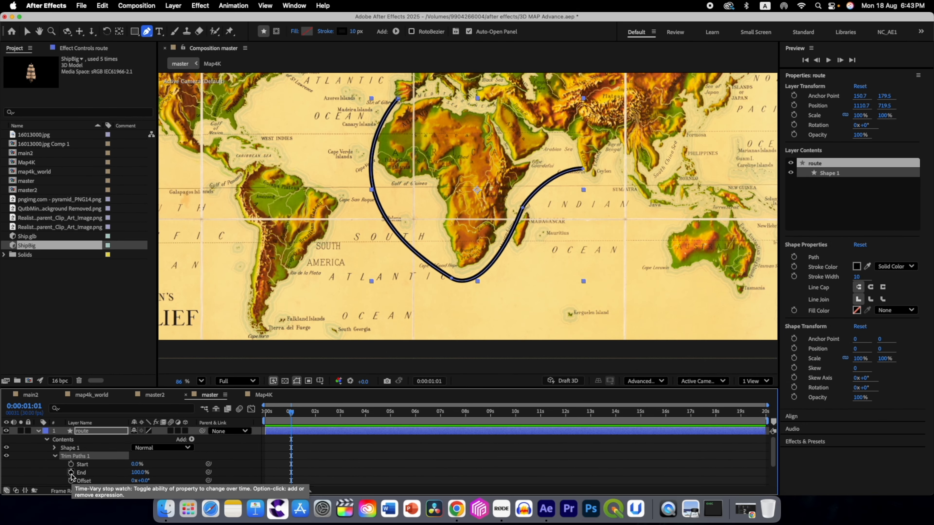
click(71, 472)
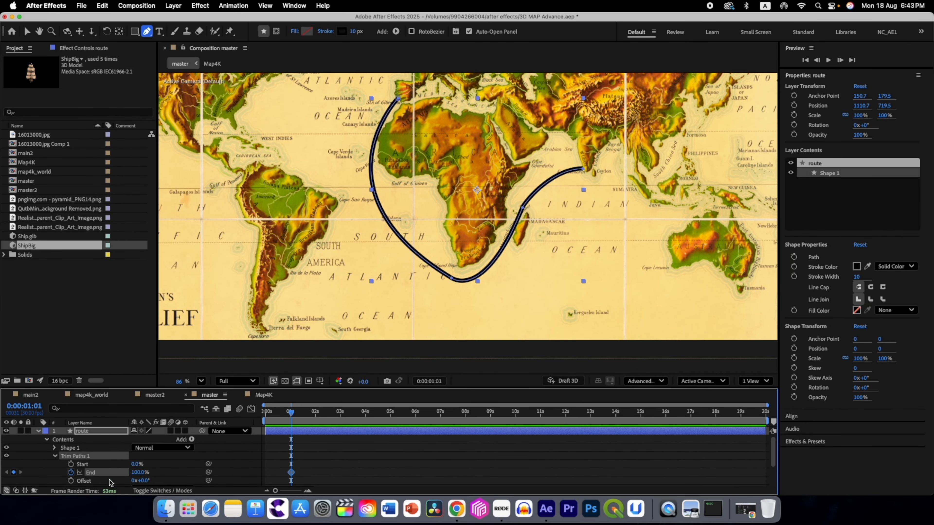
click(140, 472)
text(0)
key(Return)
Keyframe the Trim Paths End value to 58% at 0:00:10:01 and 100% at 0:00:17:29, and preview the route animation.
drag(290, 415, 519, 431)
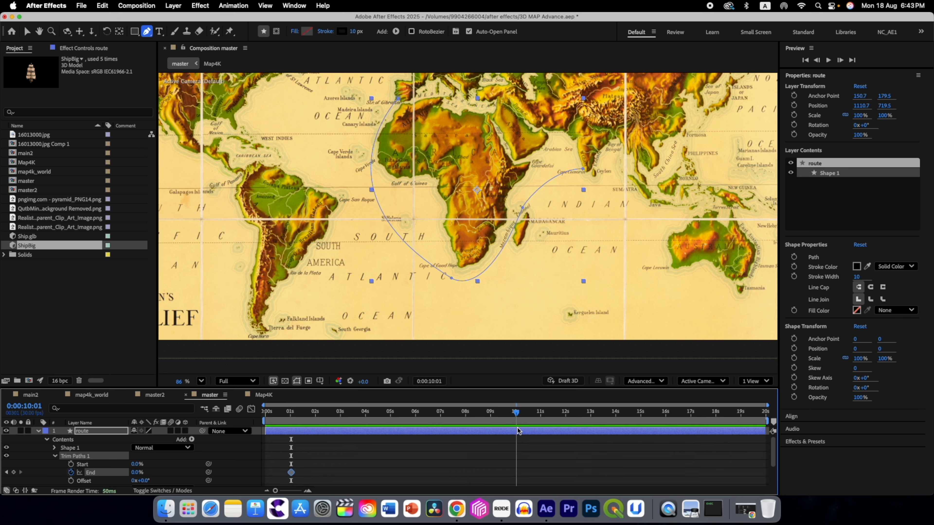
drag(137, 472, 161, 474)
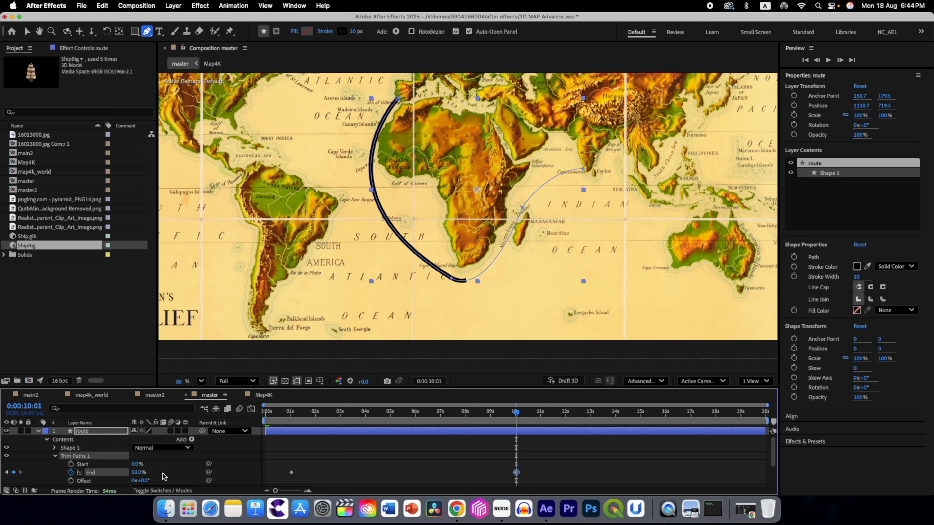
drag(587, 419, 716, 424)
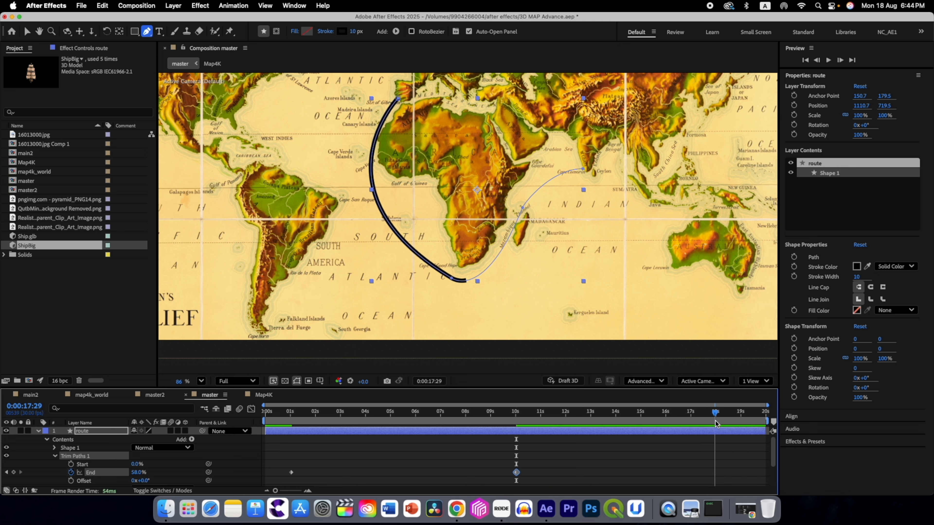
drag(132, 472, 183, 471)
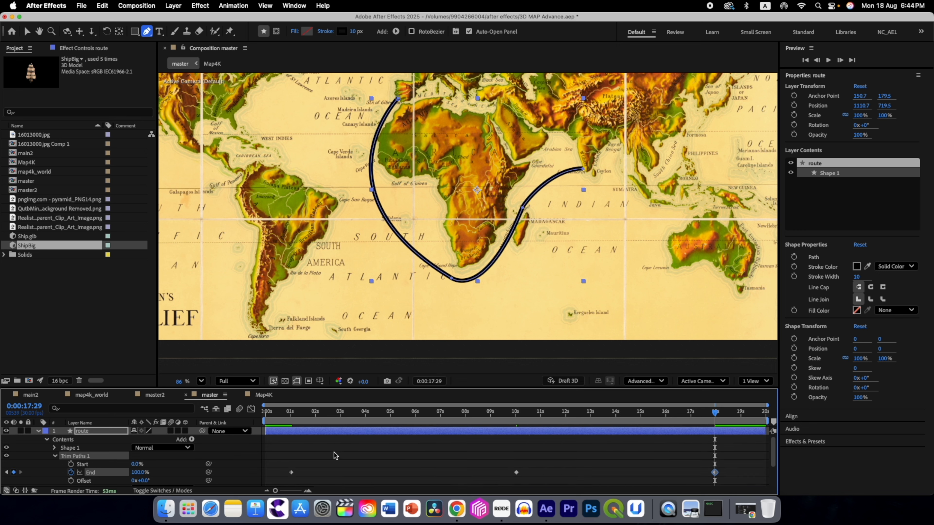
key(space)
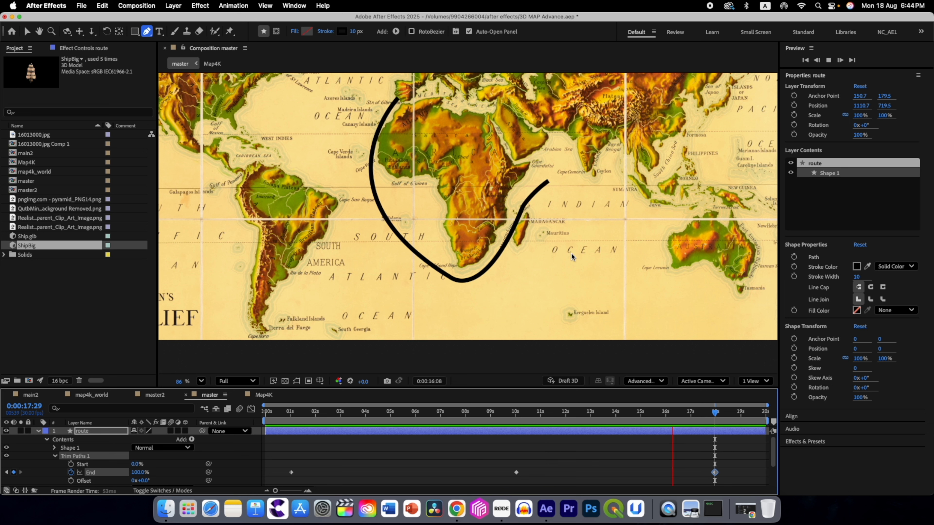
Stop the preview, collapse the route layer, and make the ShipBig layer visible at 0:00:00:10.
key(space)
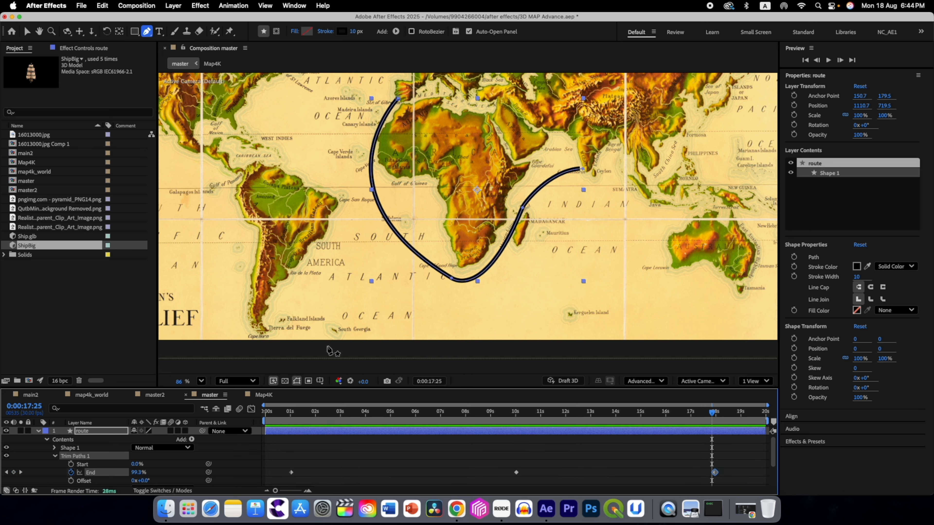
click(37, 431)
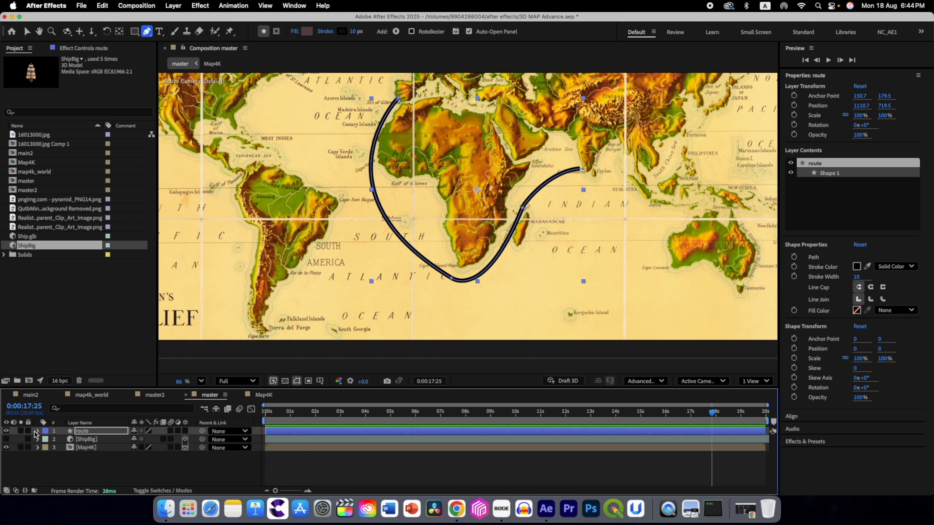
click(84, 474)
drag(711, 415, 273, 405)
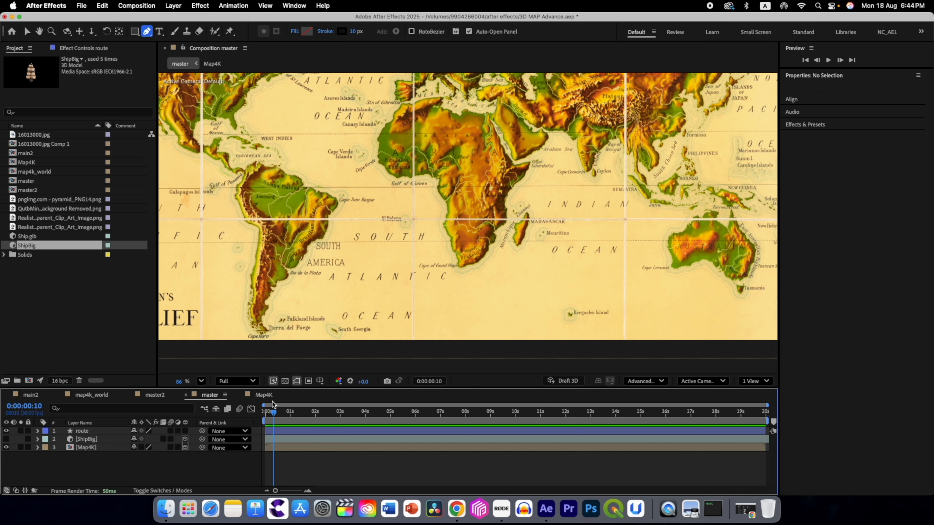
click(90, 440)
click(6, 439)
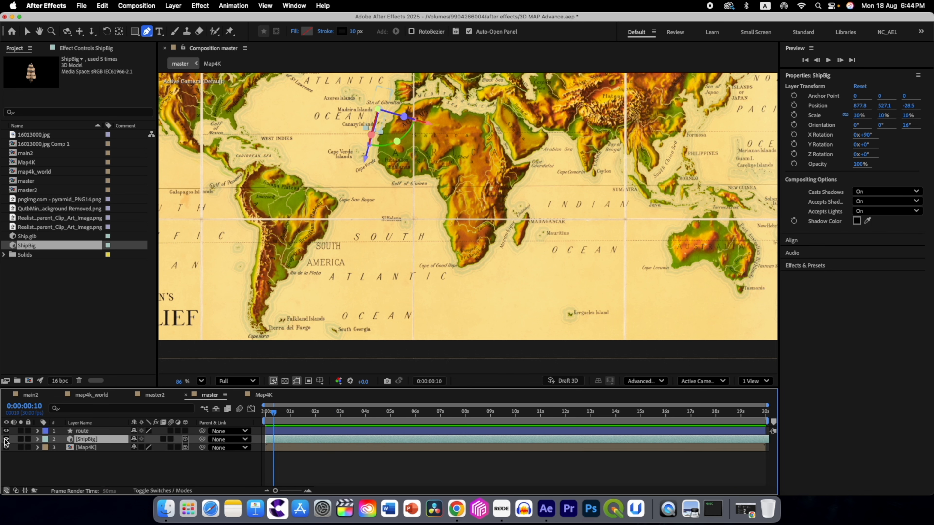
click(88, 464)
Filter the route layer's properties by "path" and select the Path property of Path 1.
click(90, 433)
click(95, 409)
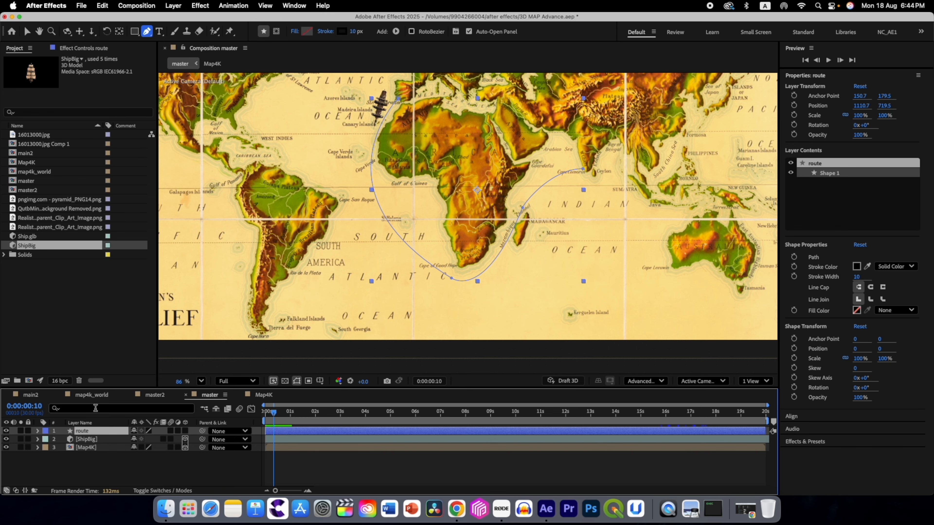
text(path)
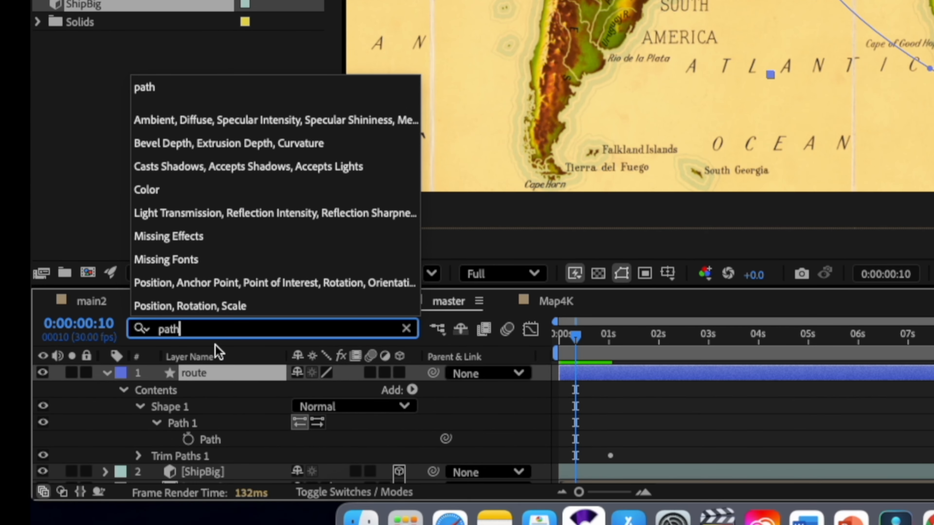
click(212, 440)
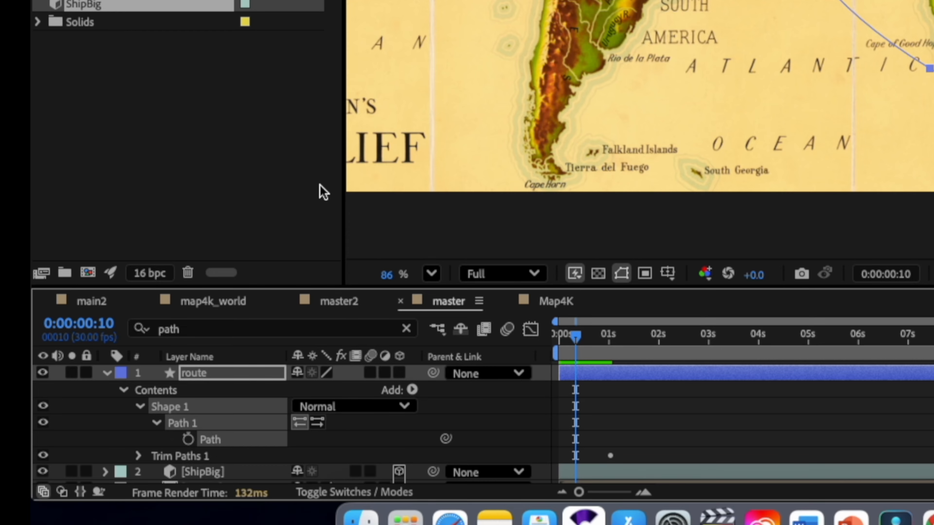
Run the Create Nulls From Paths script on the route path with Trace Path, then close the script window.
click(294, 6)
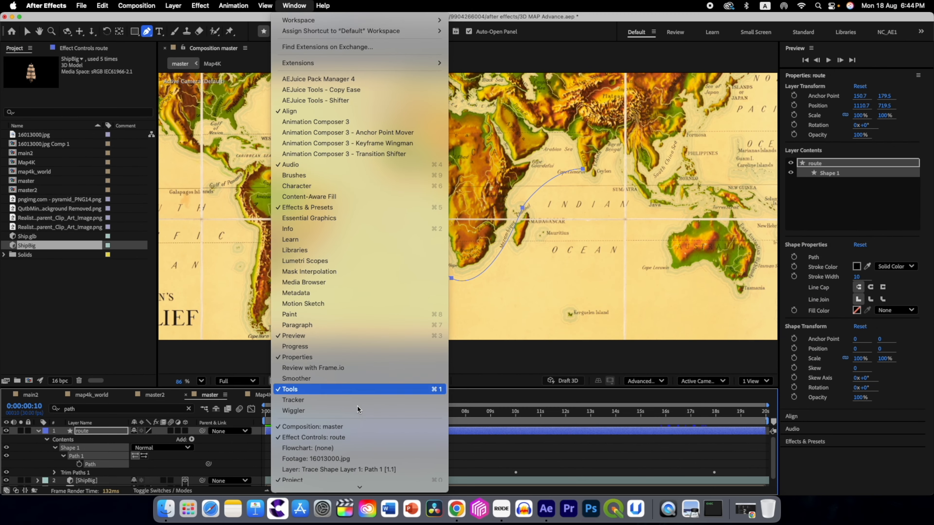
mouse_move(373, 489)
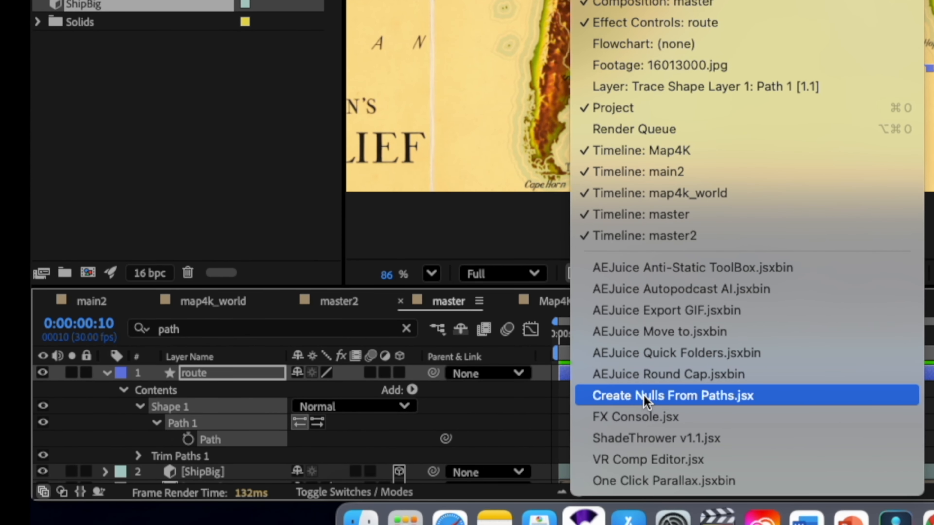
click(673, 397)
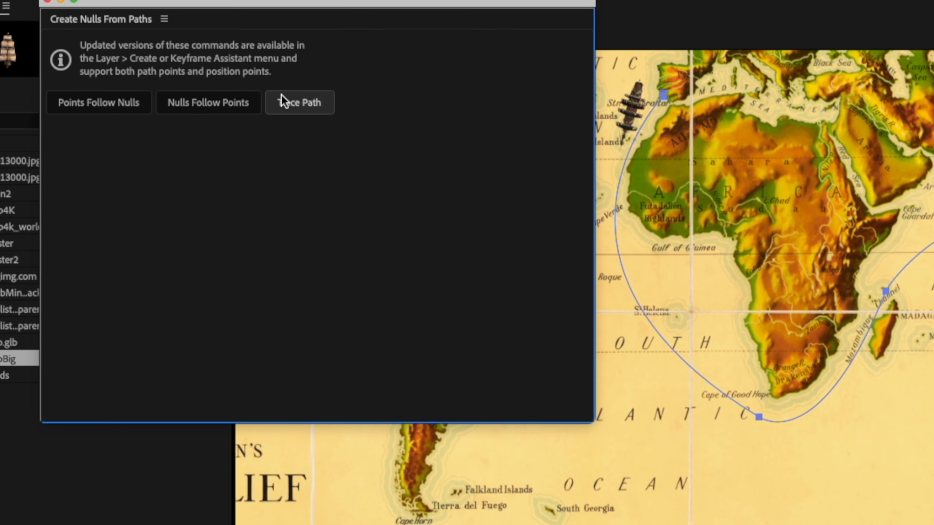
click(300, 103)
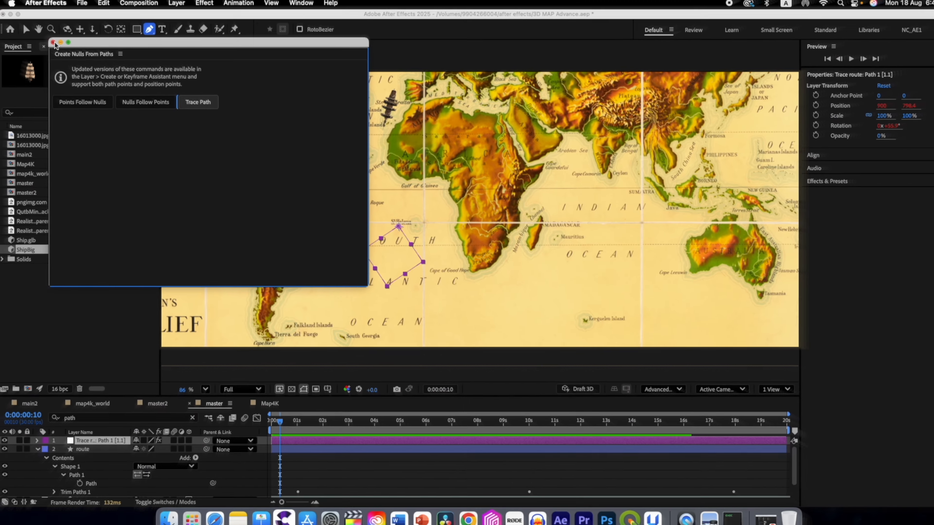
click(47, 0)
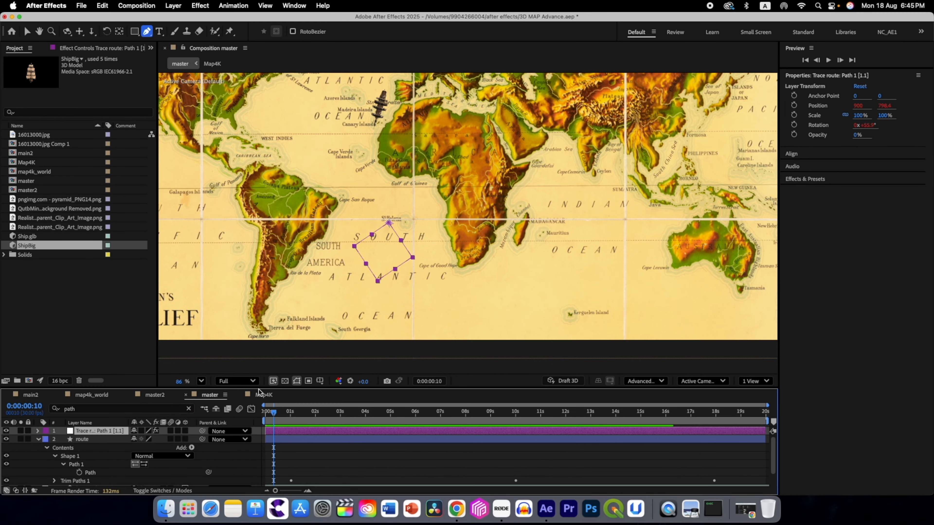
Turn off Loop in the trace null's Trace Path effect and scrub the timeline to check it.
drag(274, 414, 328, 414)
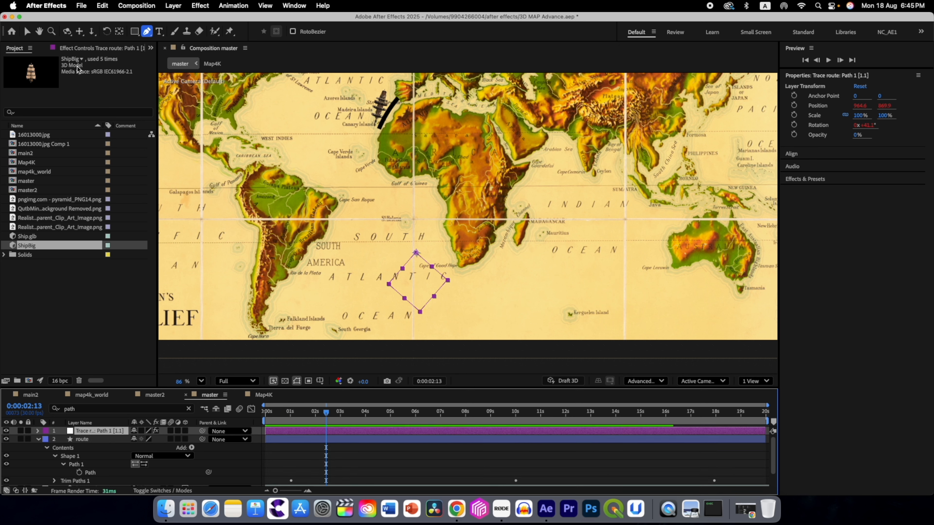
click(80, 52)
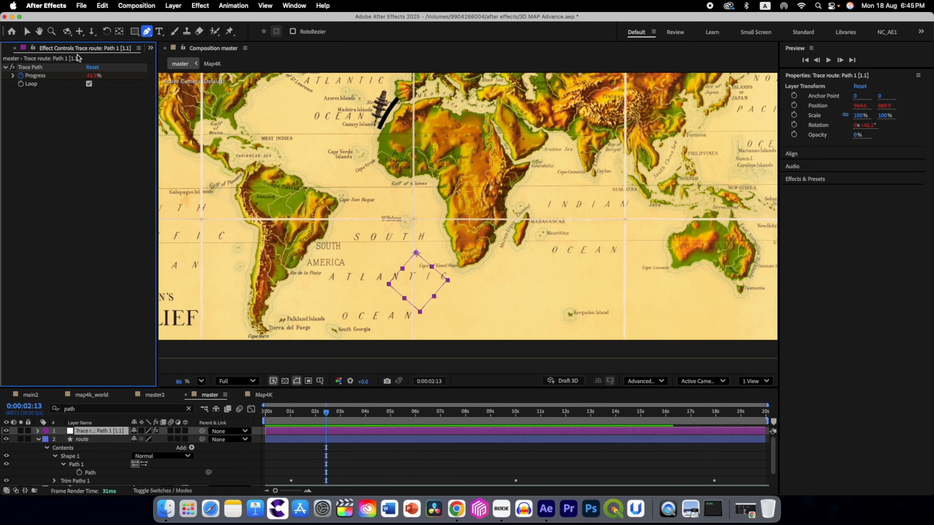
click(89, 84)
drag(324, 413, 486, 394)
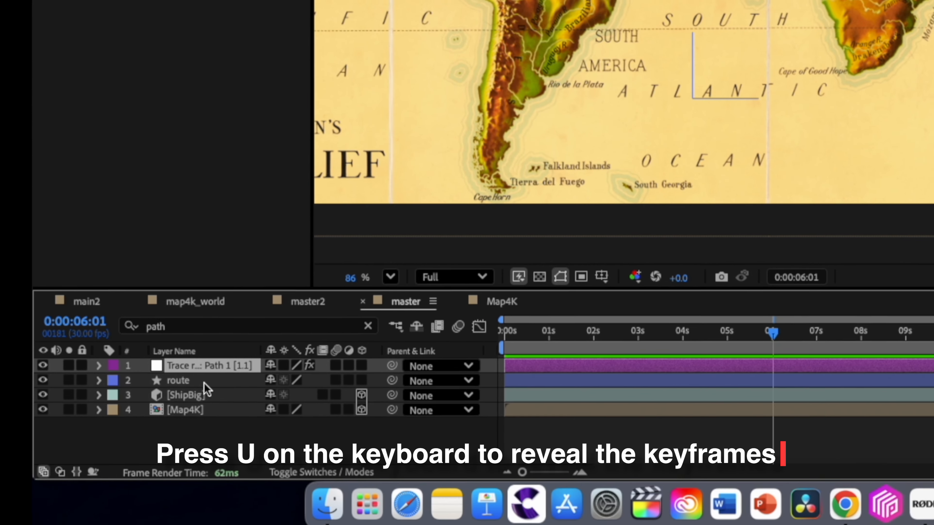
Reveal the keyframes of the trace null and route layers, and shift the Progress keyframes so the first sits at 0:00:01:01.
key(u)
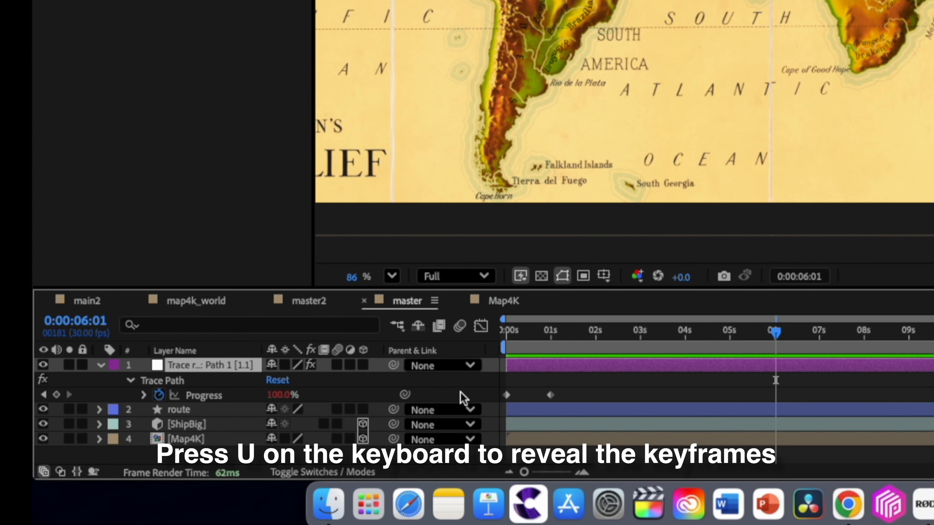
drag(775, 333, 513, 336)
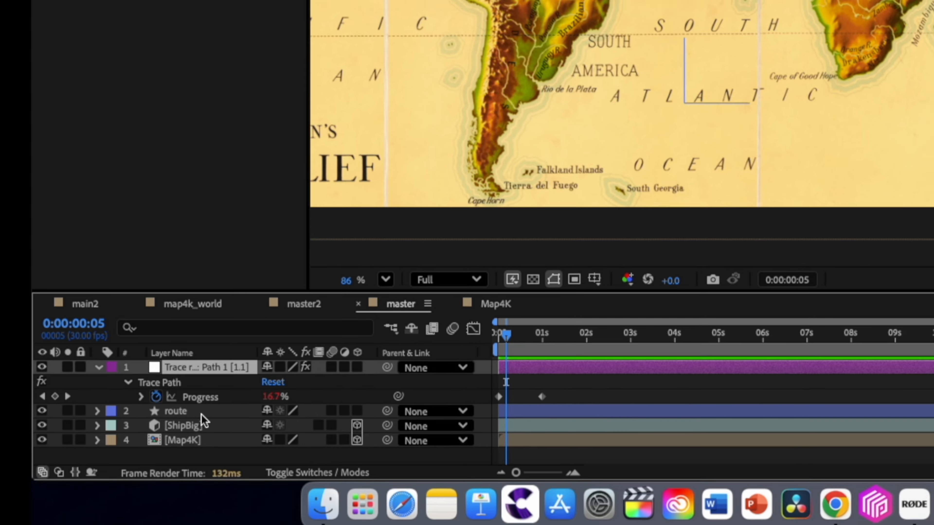
click(194, 412)
key(u)
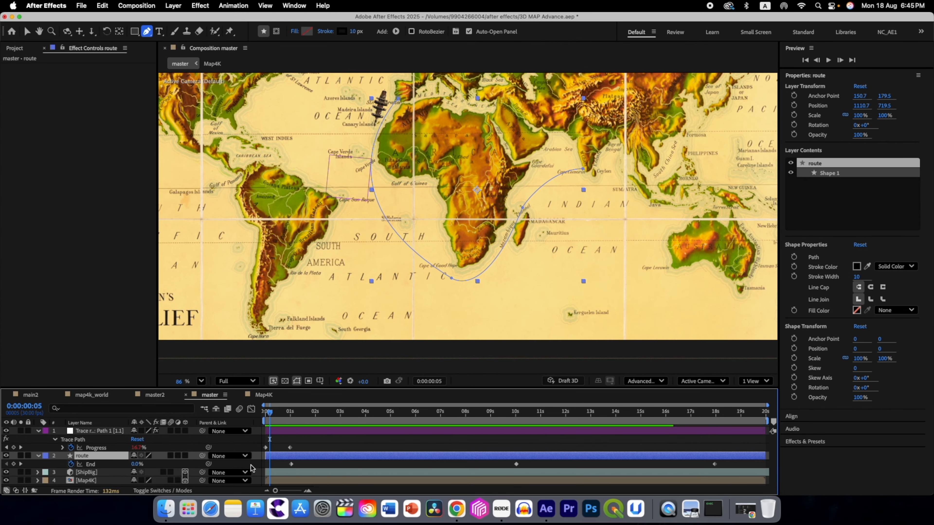
mouse_move(300, 451)
mouse_down()
mouse_move(262, 444)
mouse_move(293, 449)
mouse_up()
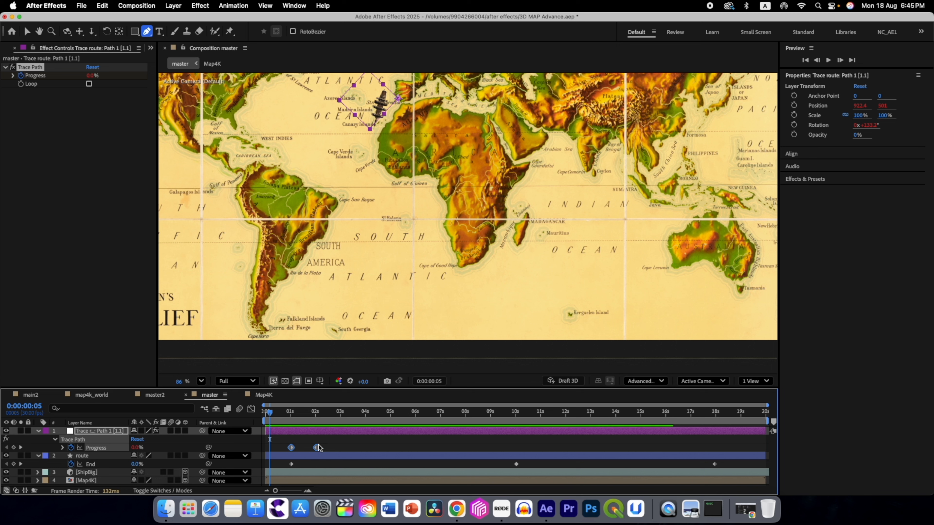
click(307, 448)
key(k)
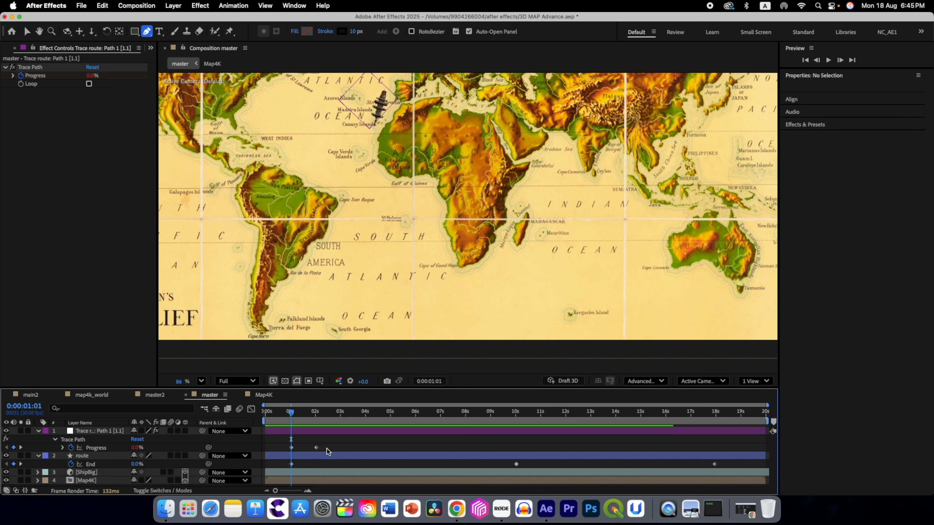
Move the last Progress keyframe to 0:00:17:29, in line with the route's final End keyframe.
click(21, 464)
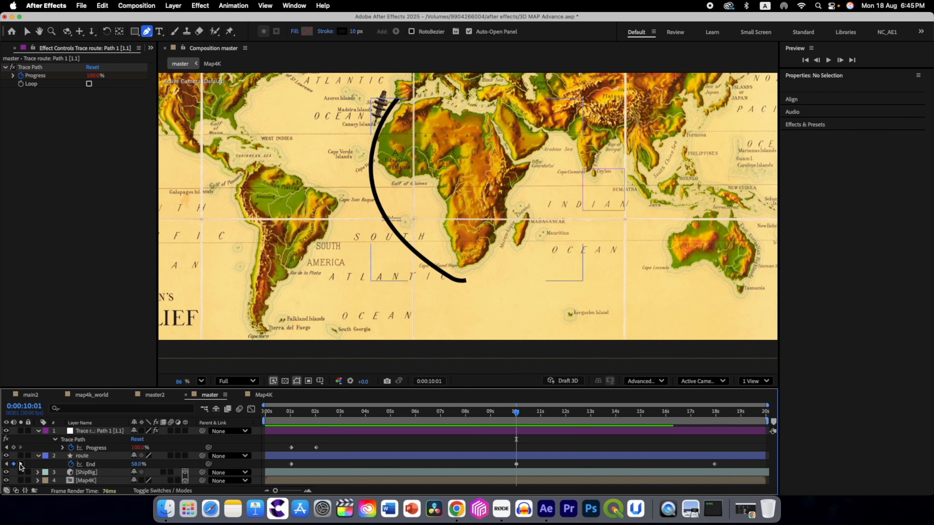
click(21, 463)
mouse_move(316, 447)
mouse_down()
mouse_move(714, 447)
mouse_move(708, 417)
mouse_move(296, 426)
mouse_up()
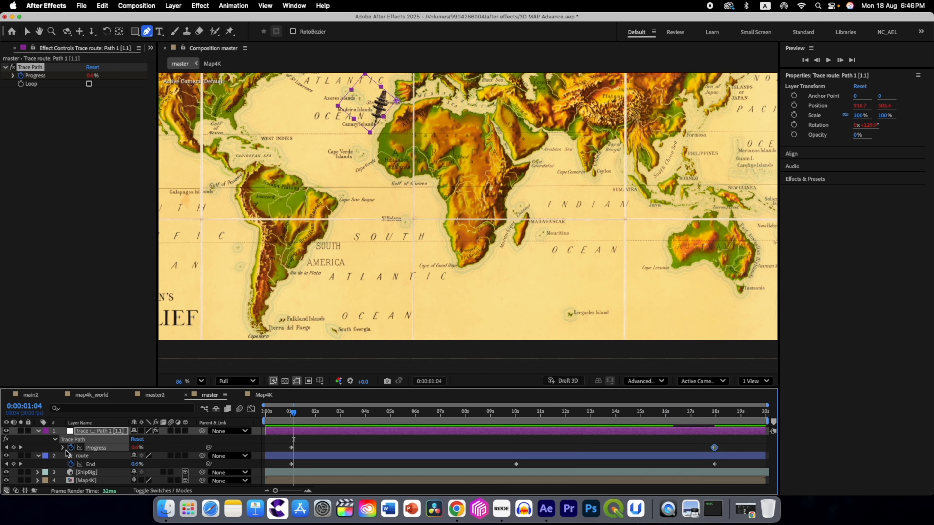
Parent the ShipBig layer to the trace null at 0:00:01:01 and scrub through the ship's motion along the route.
click(101, 432)
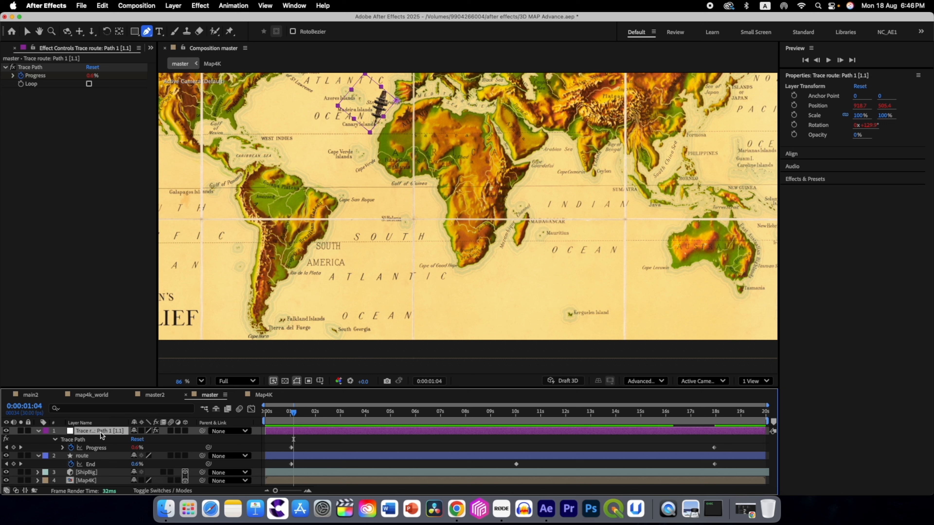
drag(294, 418, 291, 418)
click(95, 473)
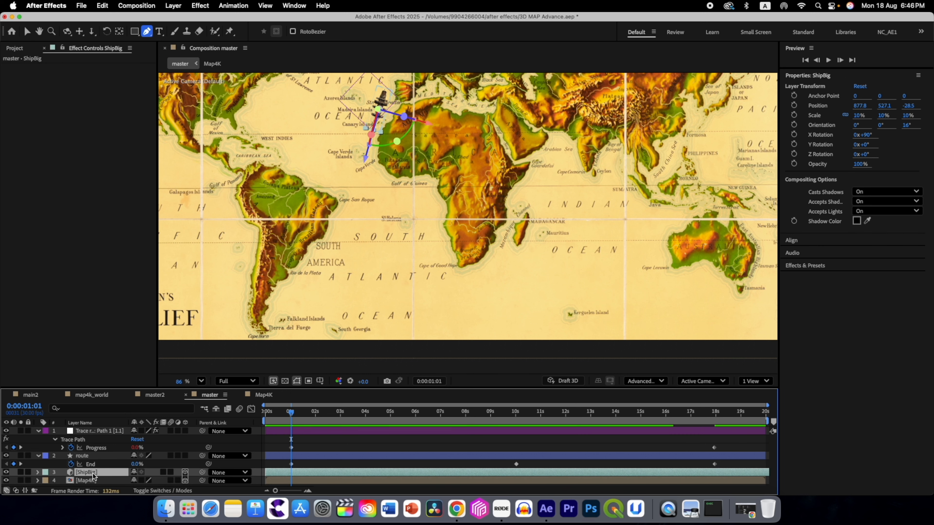
mouse_move(203, 476)
mouse_down()
mouse_move(99, 473)
mouse_move(99, 437)
mouse_move(88, 431)
mouse_up()
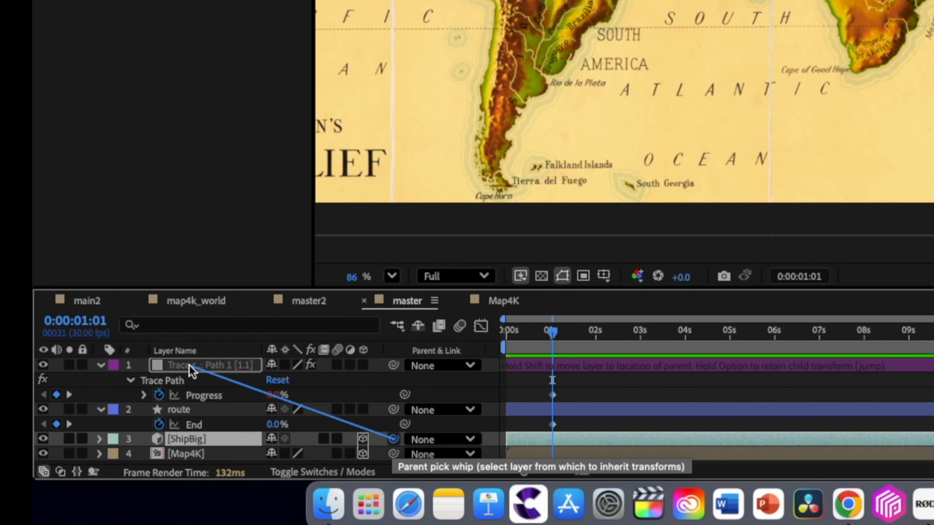
drag(190, 366, 189, 366)
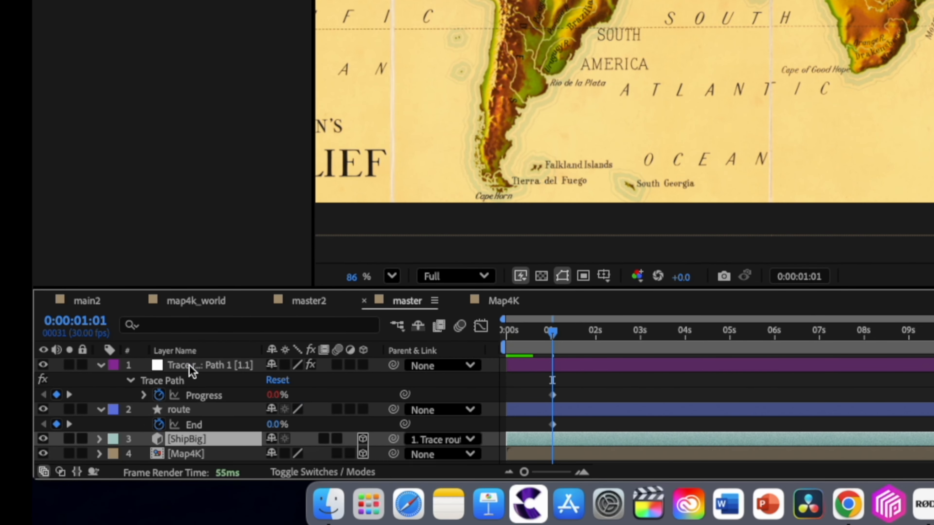
mouse_move(557, 339)
mouse_down()
mouse_move(684, 366)
mouse_move(753, 359)
mouse_move(878, 370)
mouse_up()
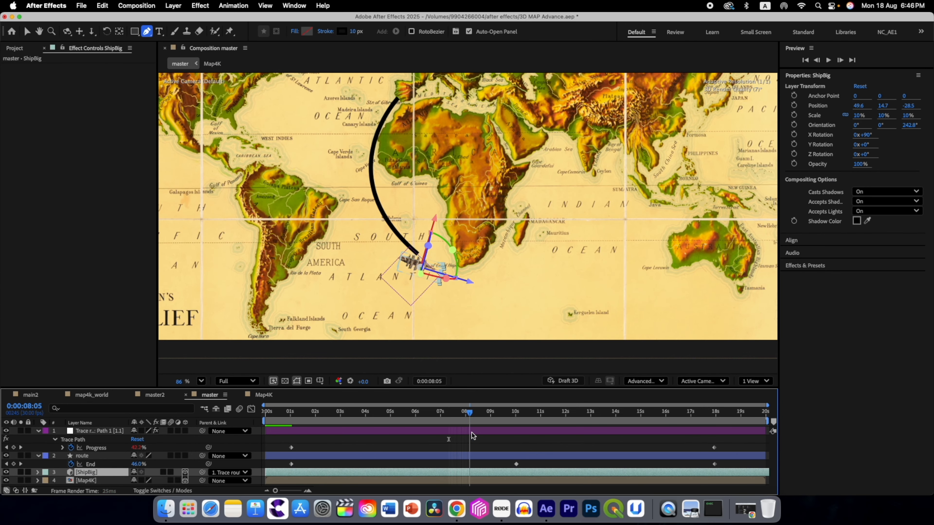
drag(472, 433, 264, 421)
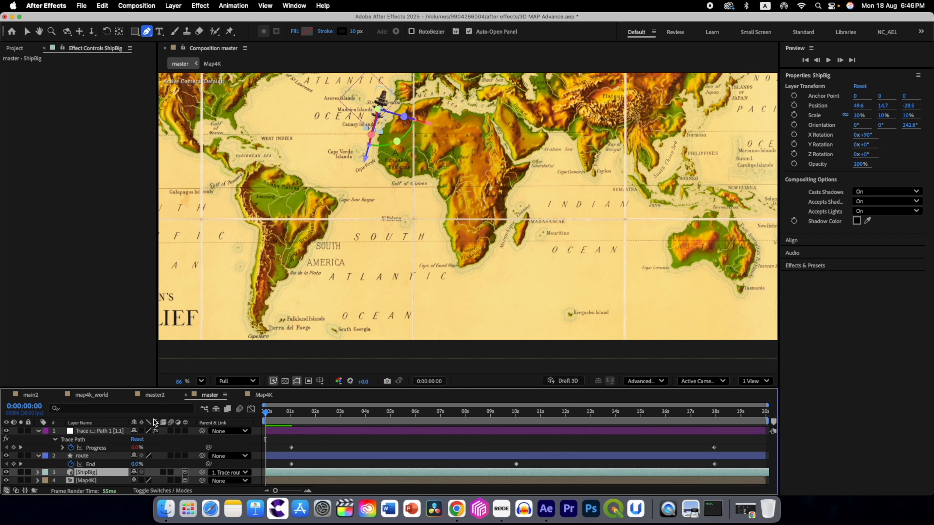
Move the ShipBig layer's anchor point to its bottom centre using Motion Tools Panel 1, then close that panel.
click(86, 480)
click(87, 473)
click(295, 8)
mouse_move(349, 63)
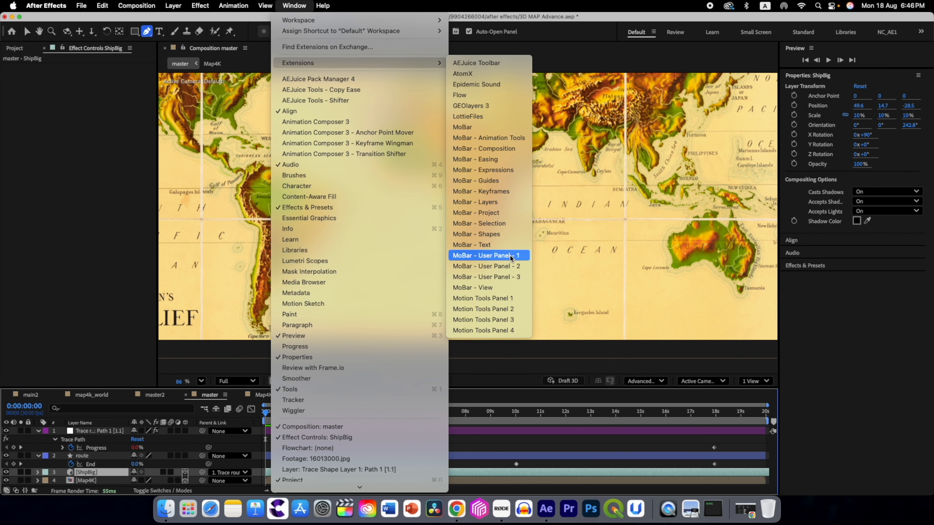
click(501, 299)
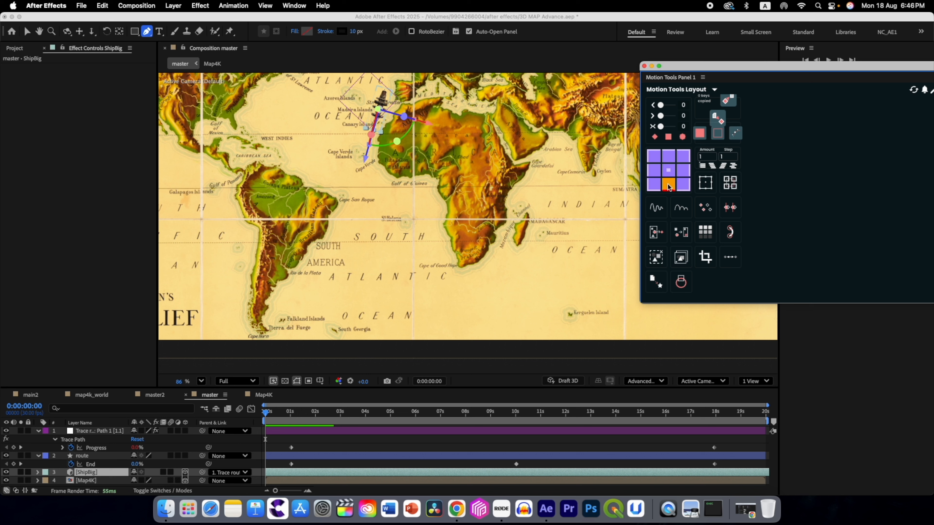
click(668, 185)
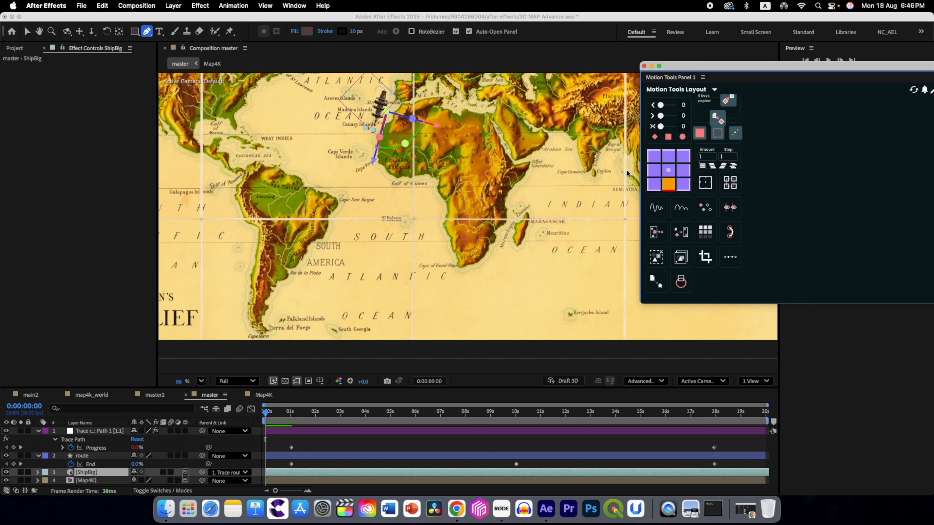
key(v)
click(644, 66)
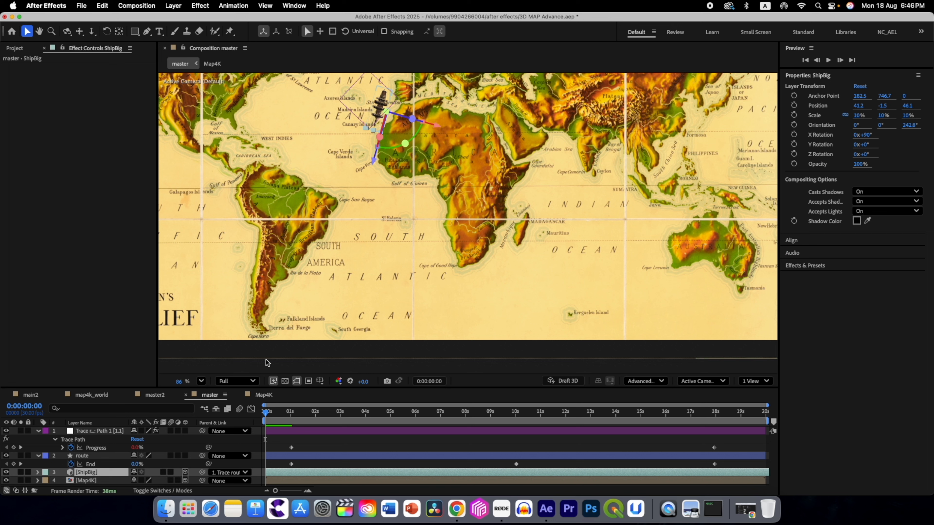
Scrub through the ship's motion, then apply Easy Ease to all Progress and End keyframes of the trace null and route.
drag(265, 415, 703, 383)
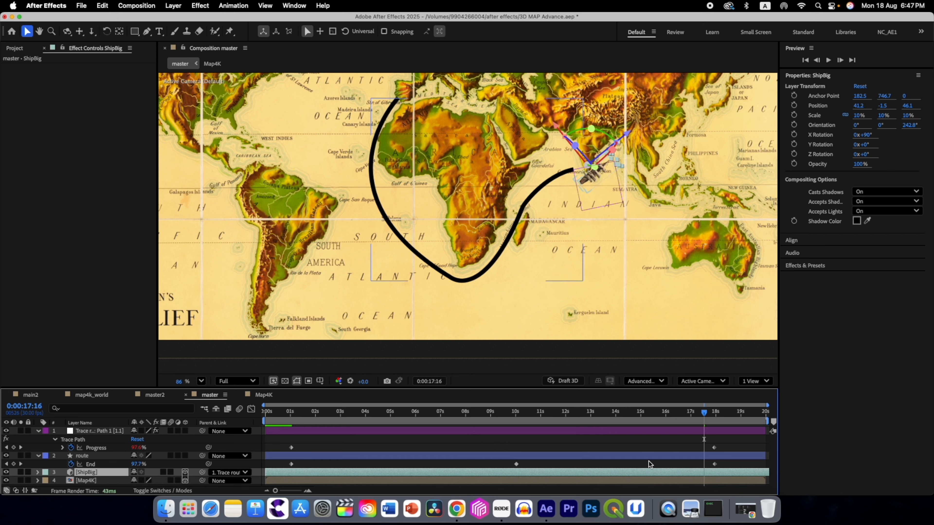
drag(725, 464, 272, 444)
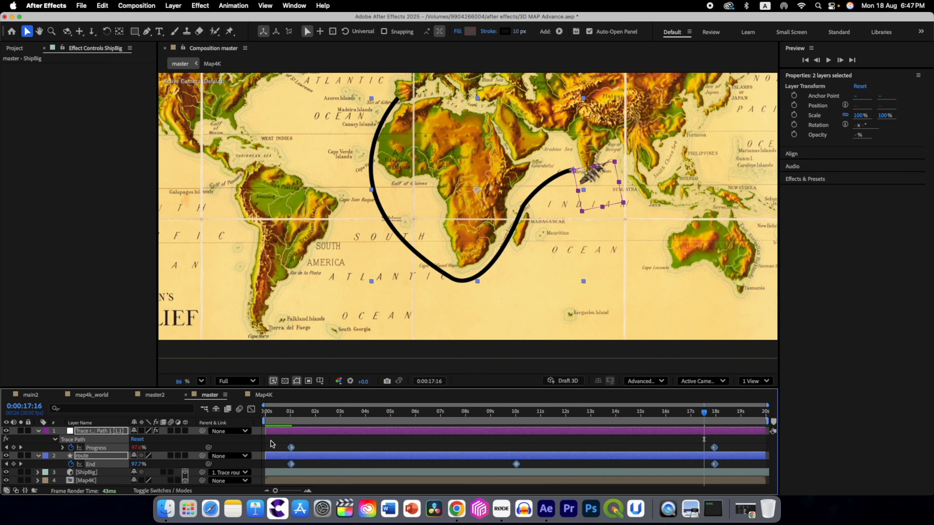
key(F9)
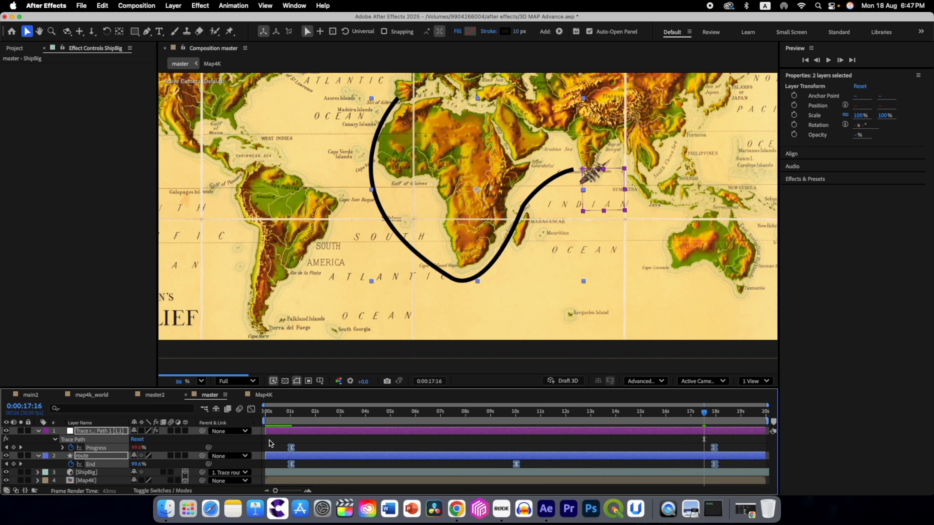
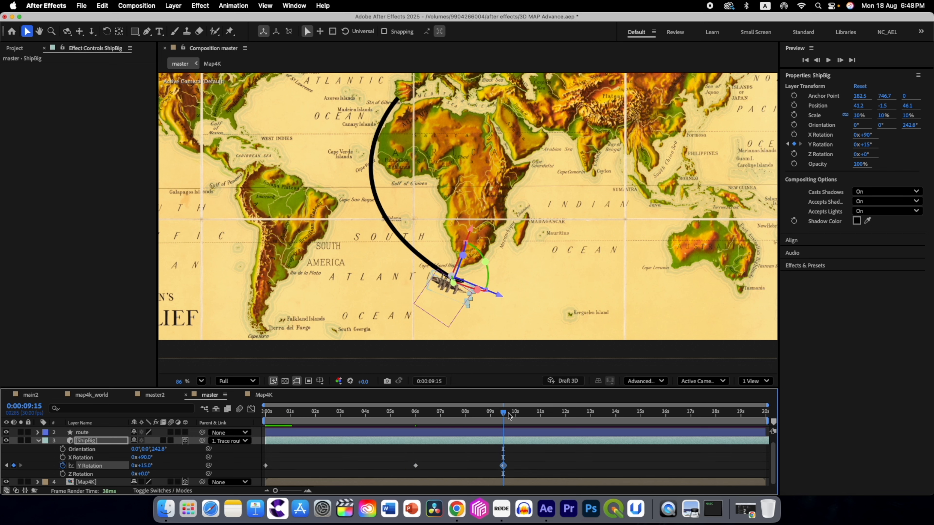
Hold ShipBig's Y Rotation at 15° with a keyframe at 0:00:13:09, then set it to 28° at 0:00:14:00.
drag(506, 415, 555, 413)
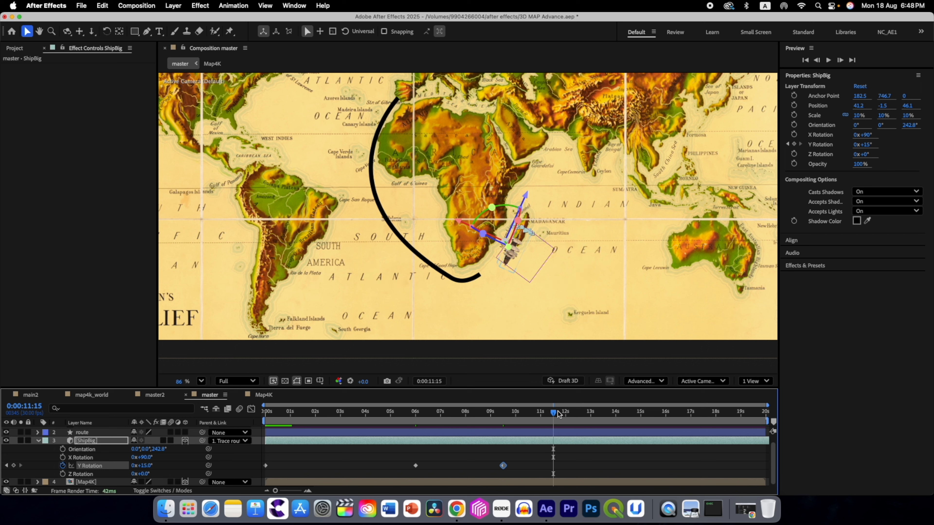
drag(555, 413, 600, 414)
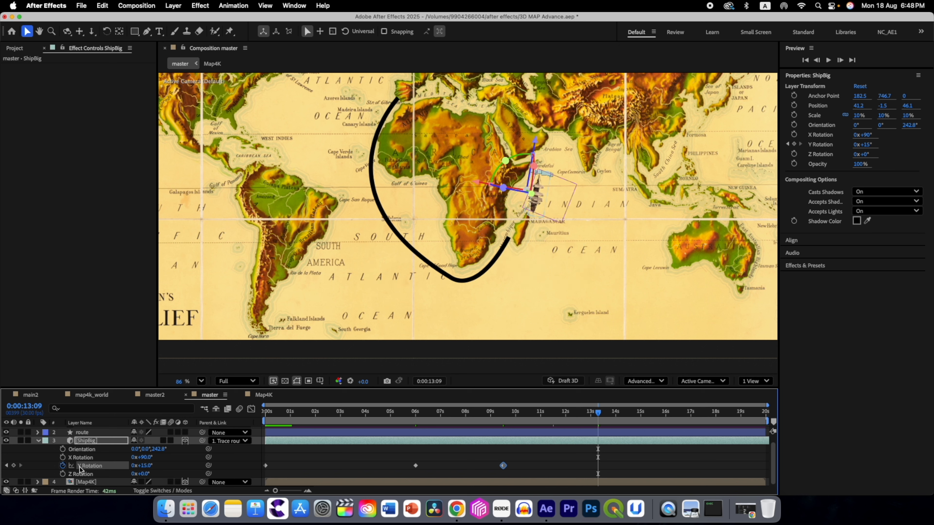
drag(601, 415, 615, 414)
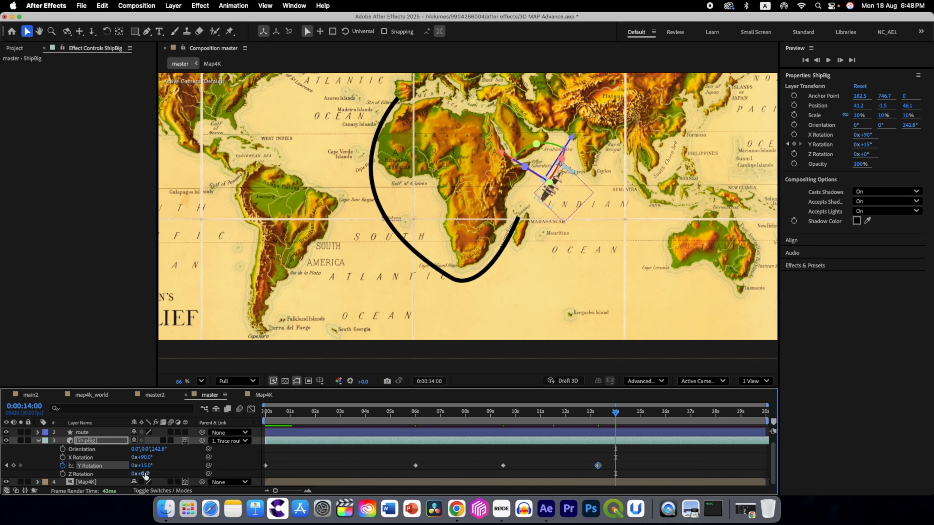
drag(147, 466, 161, 471)
Scrub to 0:00:18:12 to check the ship's heading, then apply Easy Ease to all of ShipBig's Y Rotation keyframes.
drag(621, 417, 727, 421)
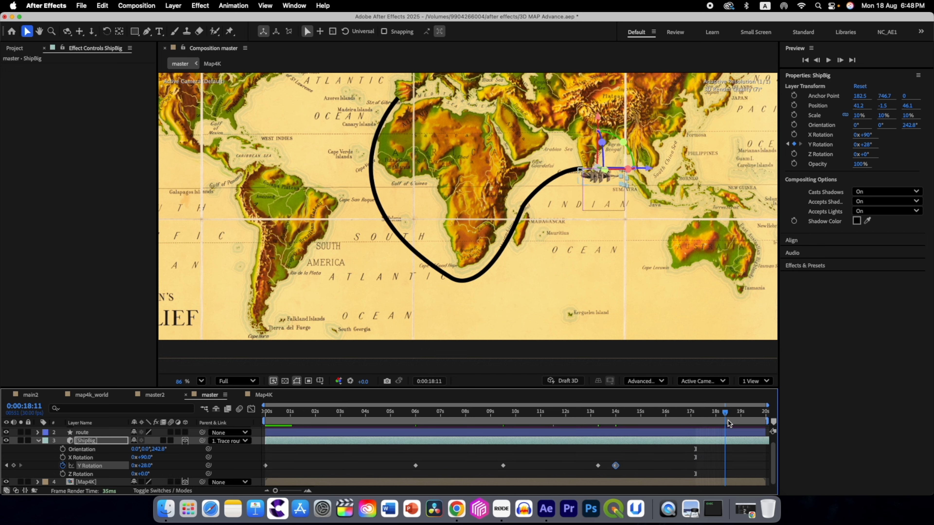
drag(704, 472, 245, 447)
key(F9)
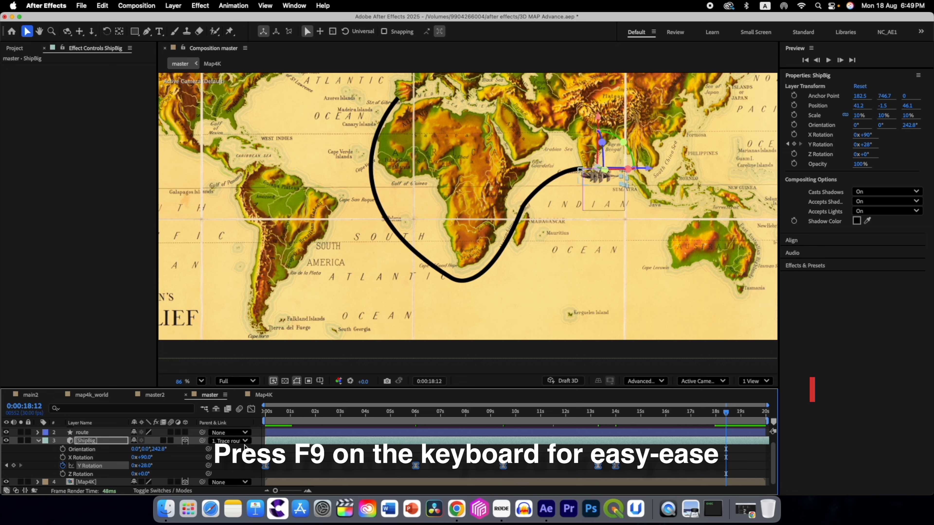
click(37, 441)
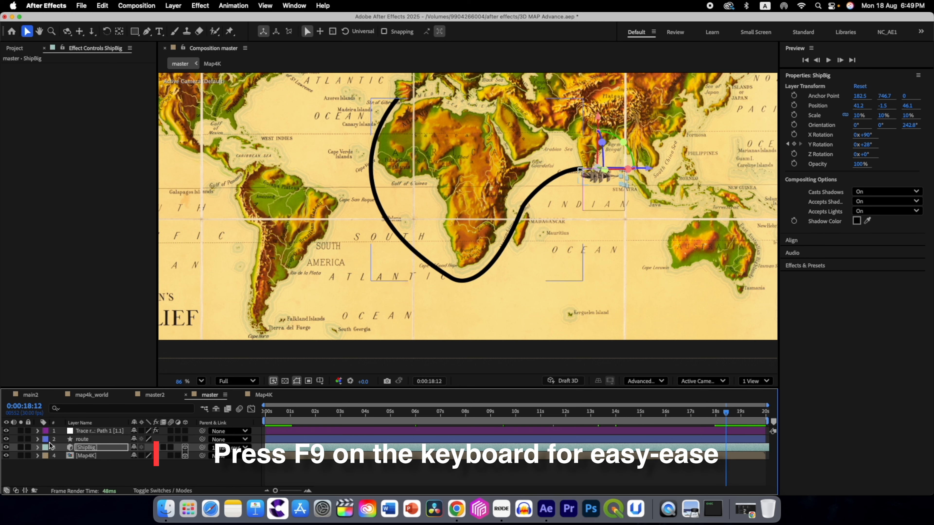
click(163, 467)
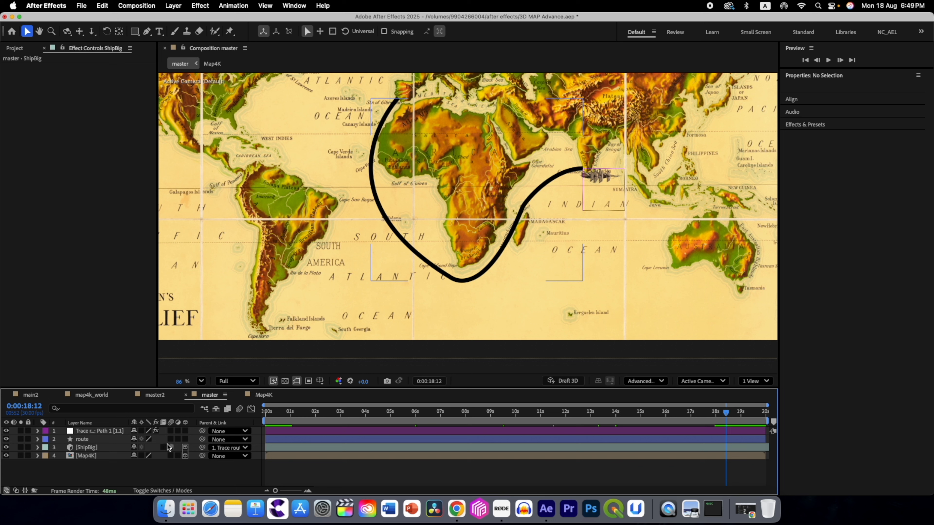
Scrub back through the voyage to 0:00:00:08 and set the ShipBig layer's Scale to 13%.
drag(728, 415, 272, 415)
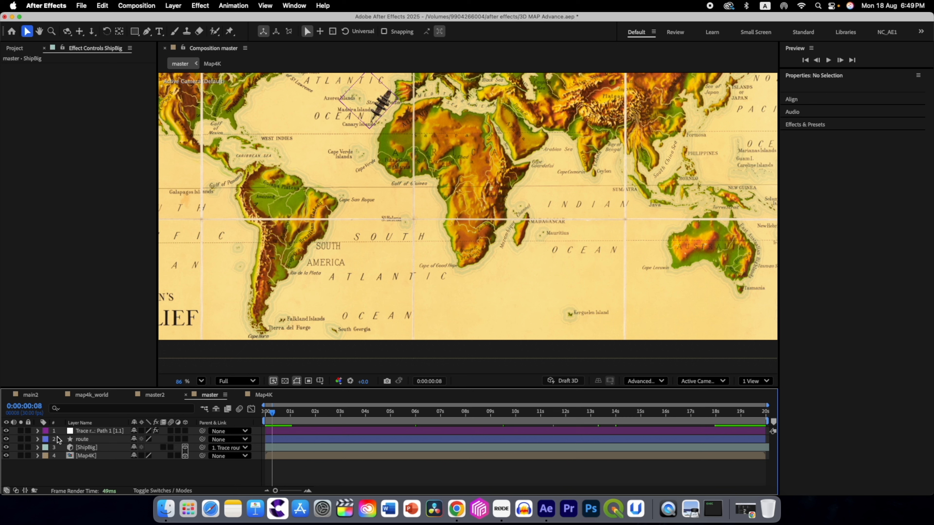
click(87, 448)
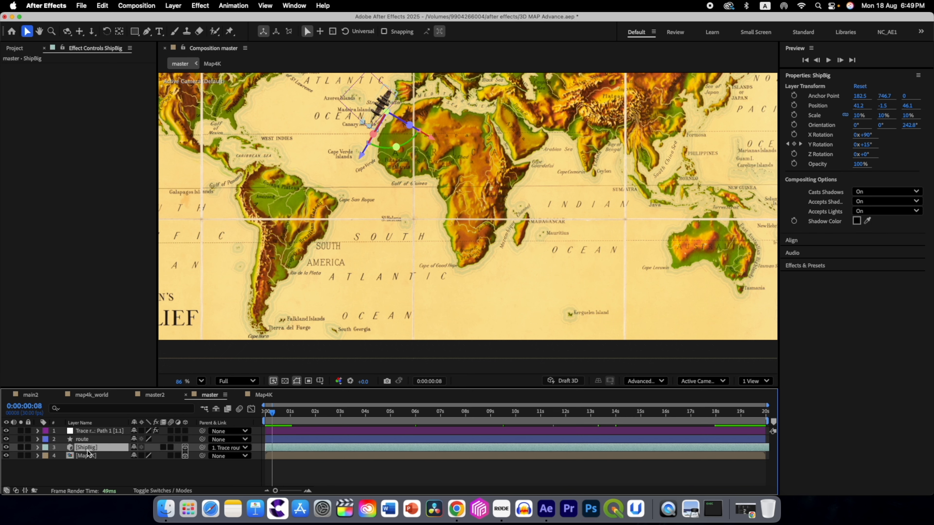
key(s)
click(143, 456)
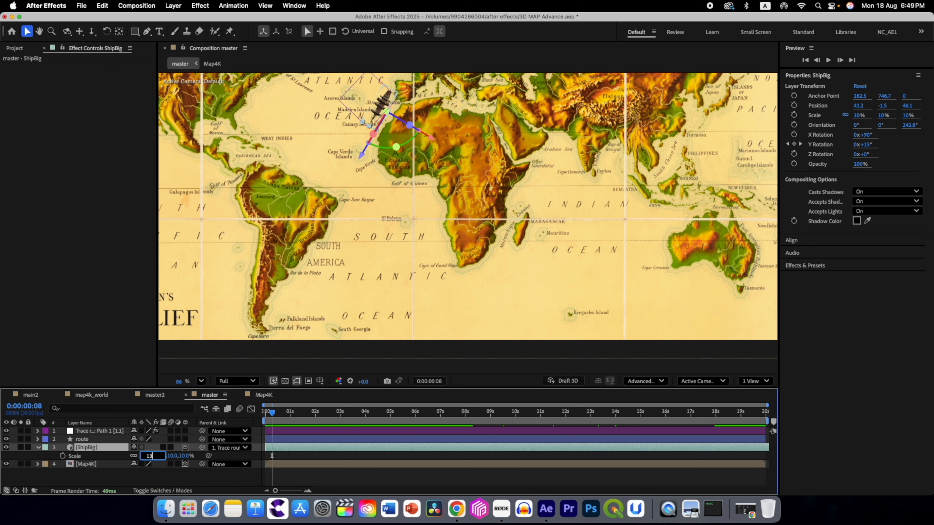
key(Return)
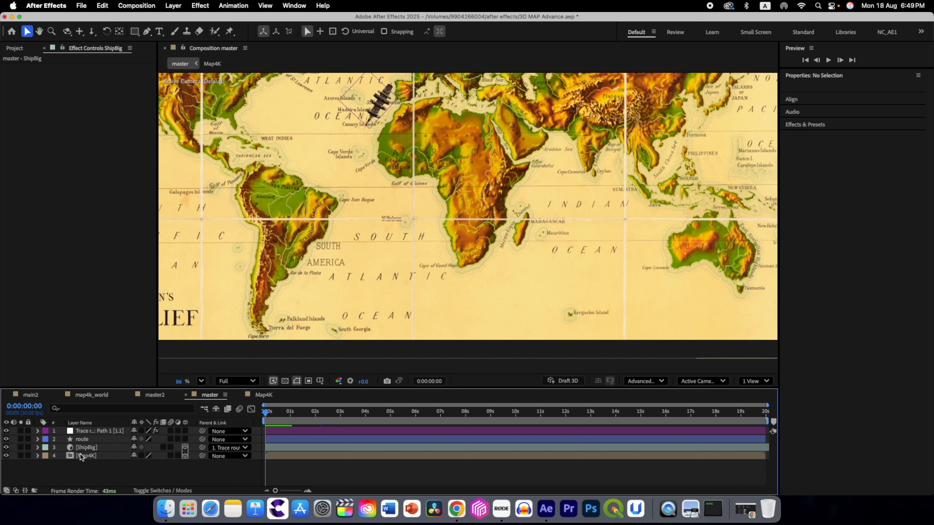
Hide the route layer and, at 0:00:00:00, tilt the whole map in 3D to check the ship standing on it.
click(6, 439)
drag(270, 414, 243, 415)
click(202, 381)
click(221, 195)
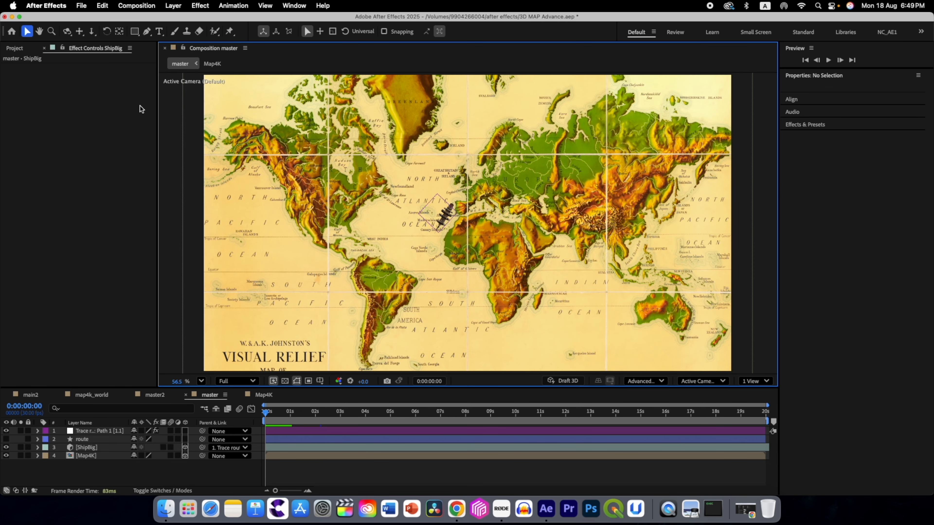
click(68, 33)
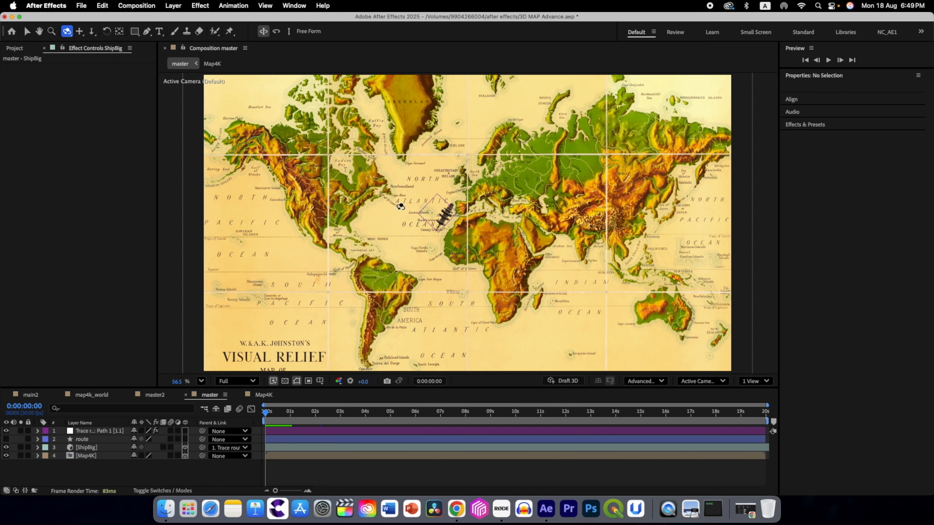
drag(559, 275, 559, 194)
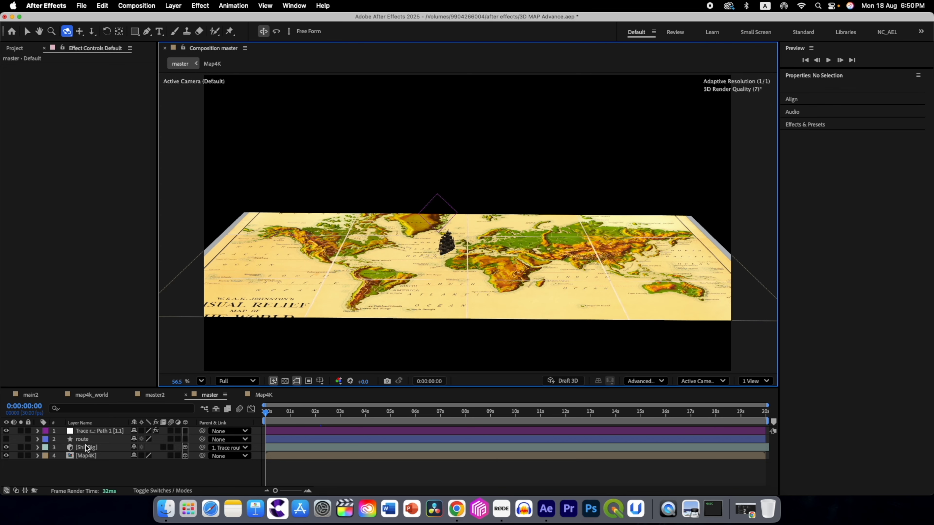
Create a two-node camera layer with the 35mm preset in the master composition.
right_click(95, 471)
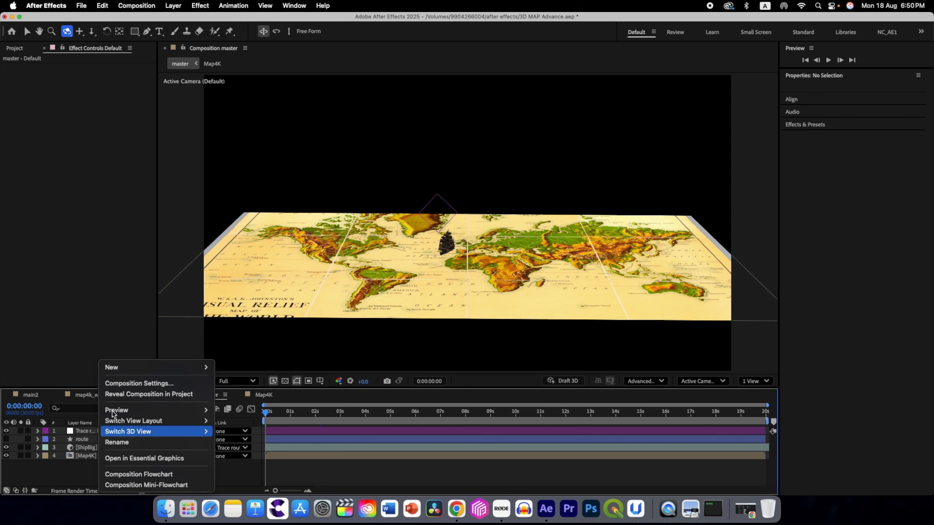
mouse_move(125, 368)
click(234, 415)
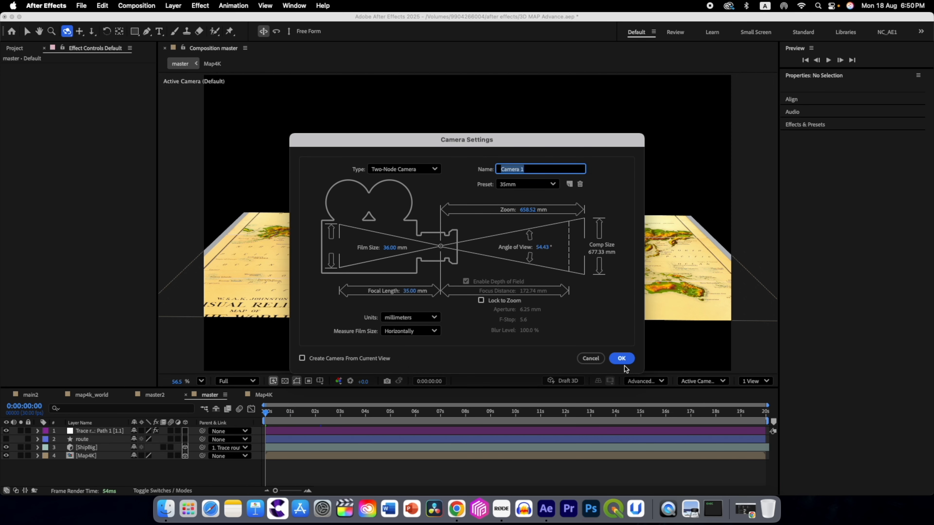
click(622, 358)
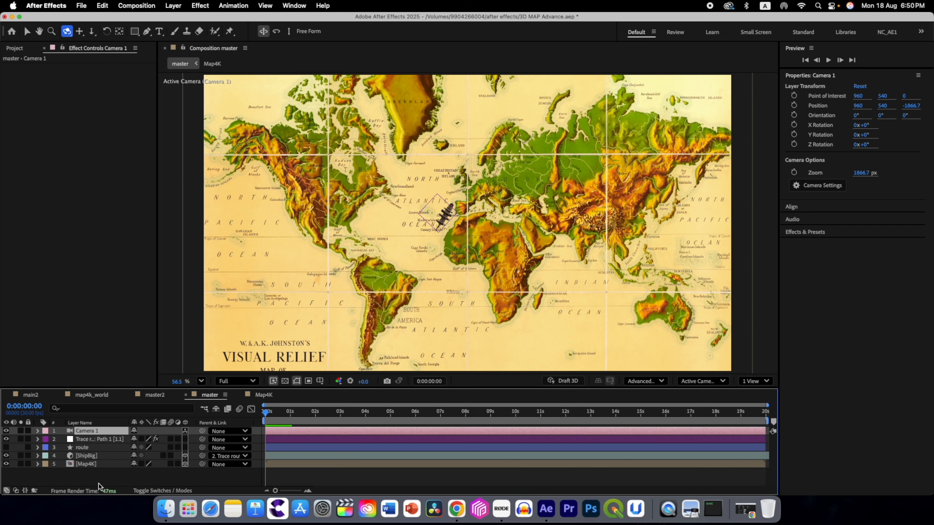
Add a null object, turn it into a 3D layer and parent Camera 1 to it.
right_click(98, 485)
mouse_move(136, 368)
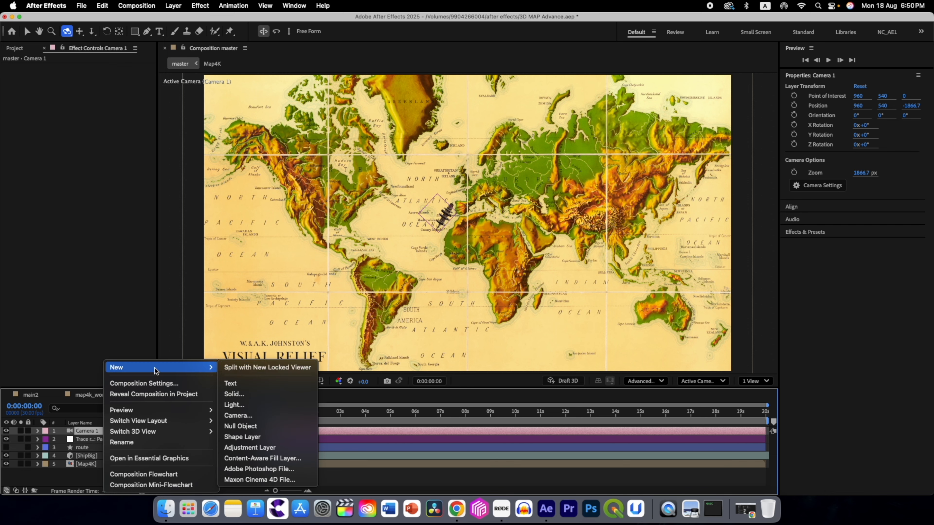
click(241, 427)
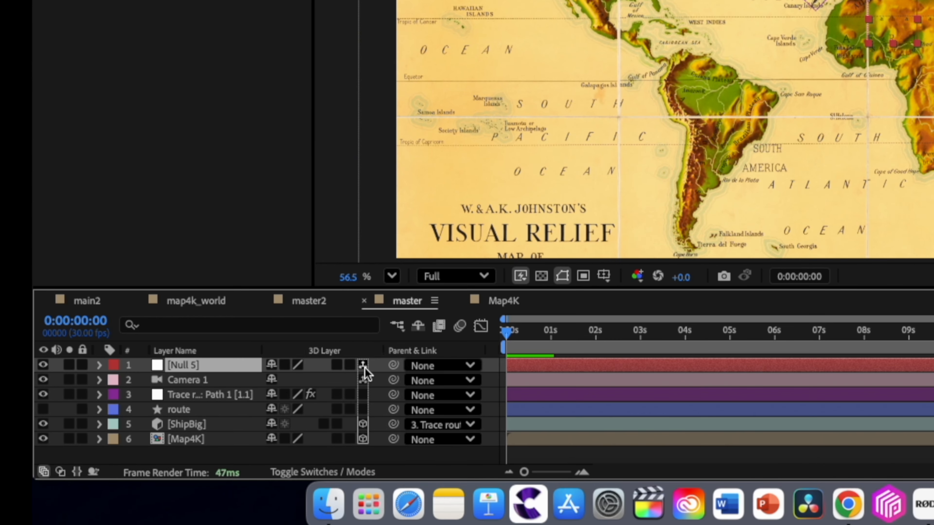
click(342, 373)
drag(371, 387, 193, 369)
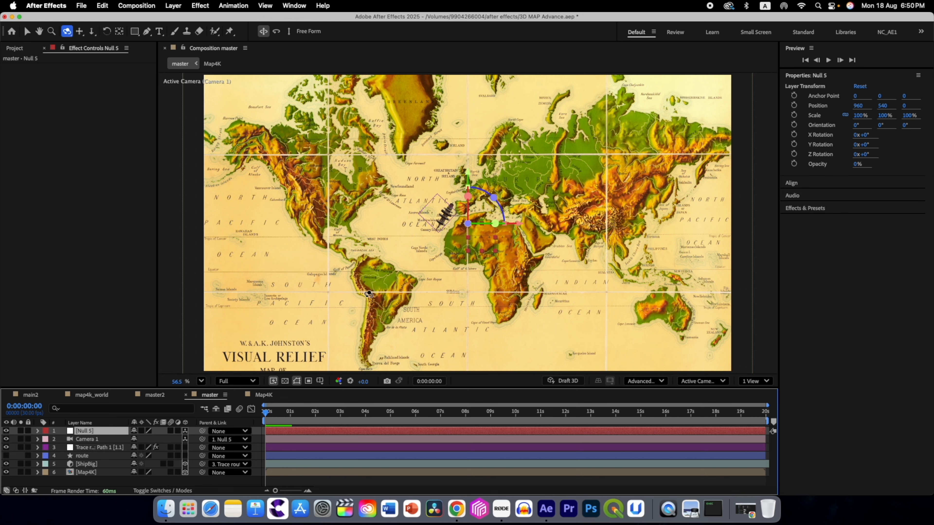
Orbit Camera 1 to a low, tilted angle over the map and dolly in towards the ship off Iberia.
drag(431, 286, 423, 191)
click(92, 32)
drag(458, 271, 254, 125)
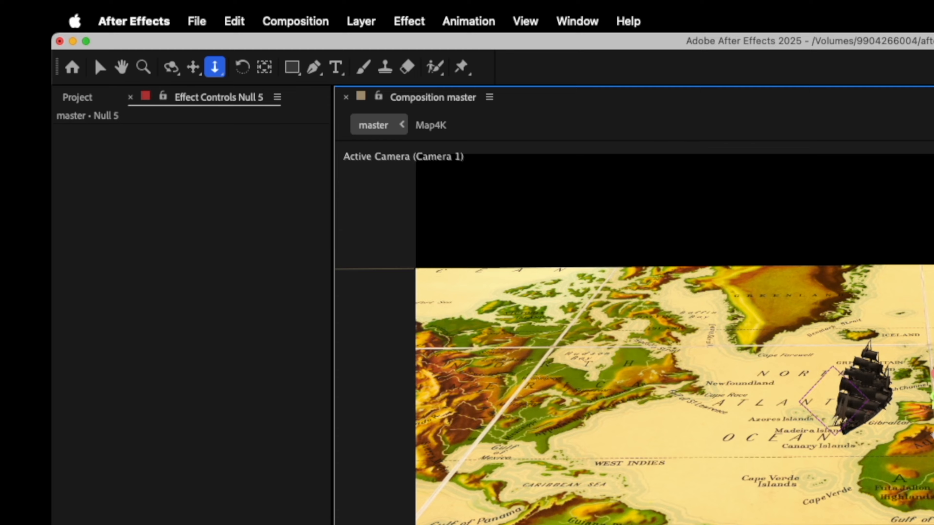
drag(932, 522, 890, 218)
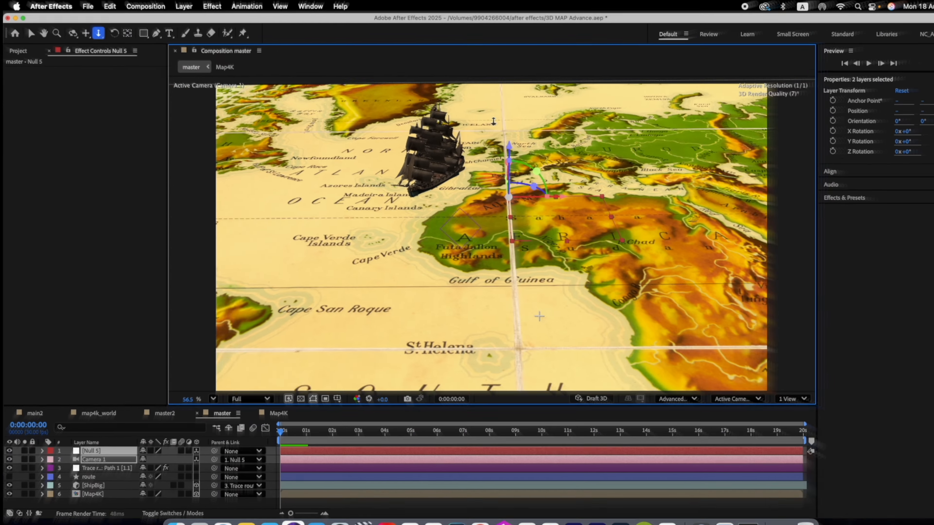
drag(494, 121, 490, 101)
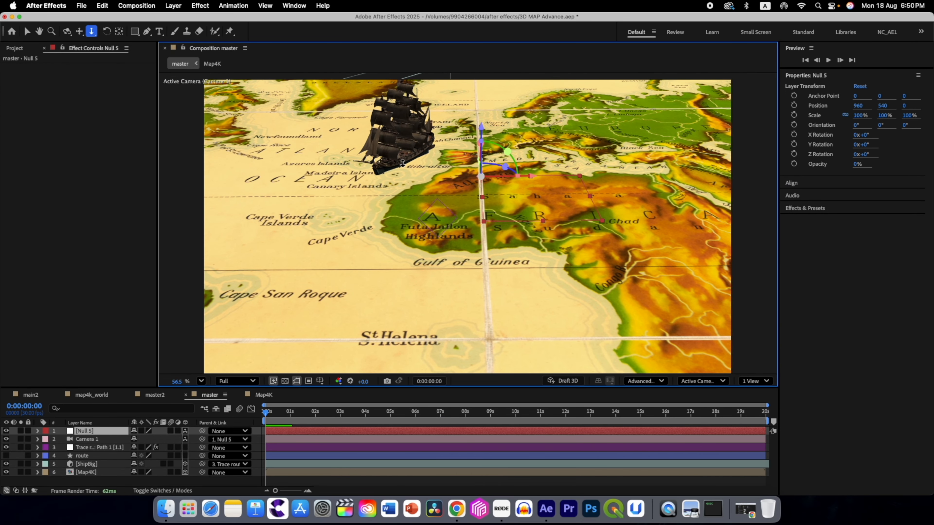
drag(421, 196, 276, 151)
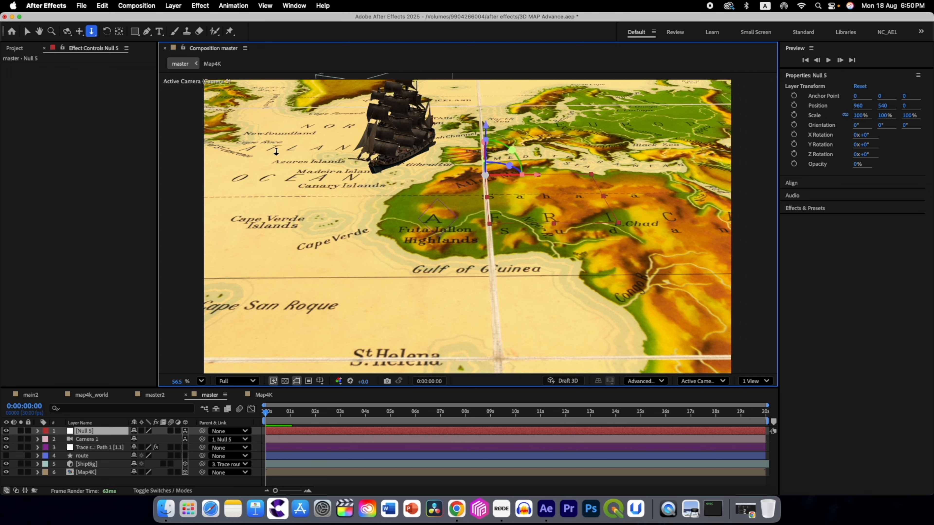
drag(437, 230, 331, 169)
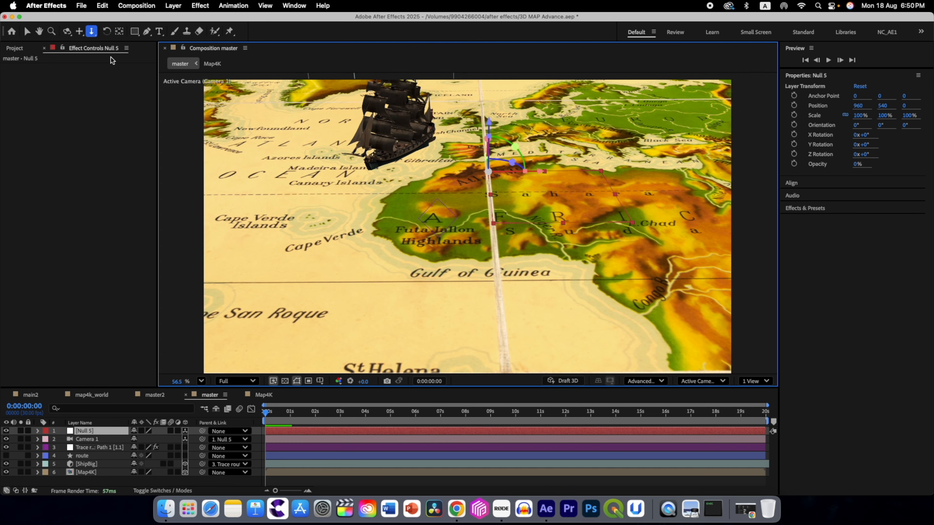
Pan and dolly Camera 1 to frame the ship near the middle of the shot, between the Azores and Gibraltar.
click(80, 32)
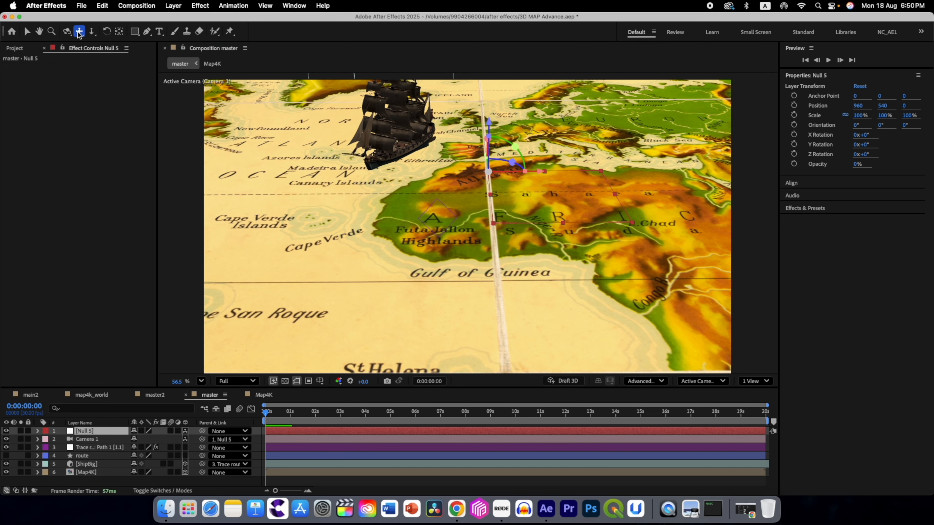
drag(421, 215, 490, 280)
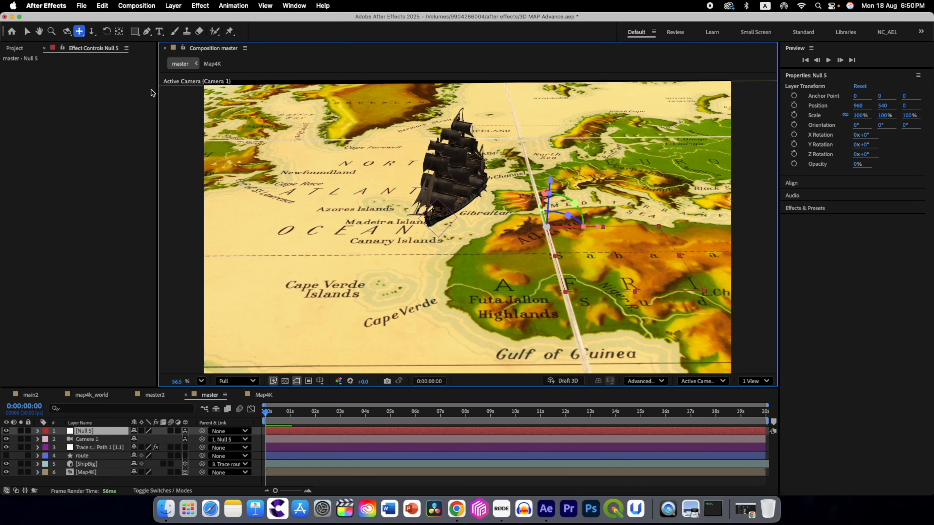
click(92, 31)
drag(432, 269, 410, 236)
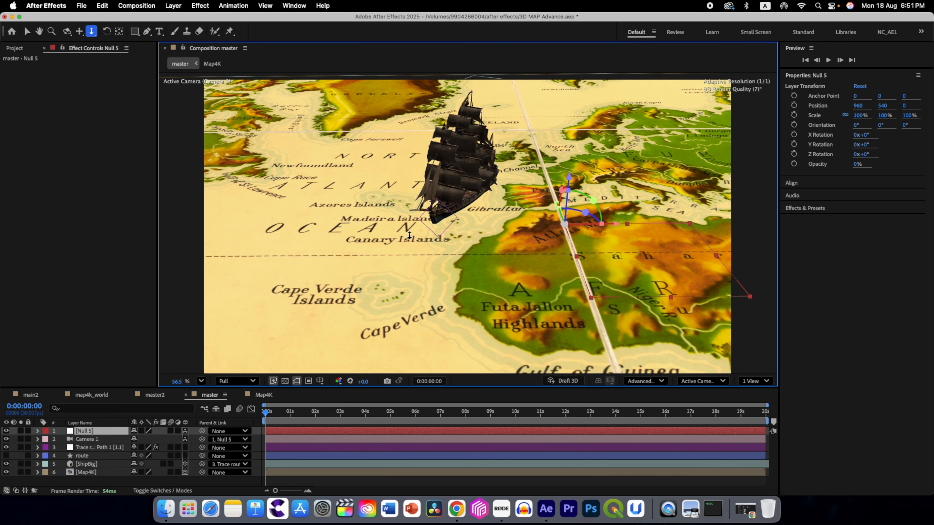
click(79, 32)
drag(492, 209, 493, 215)
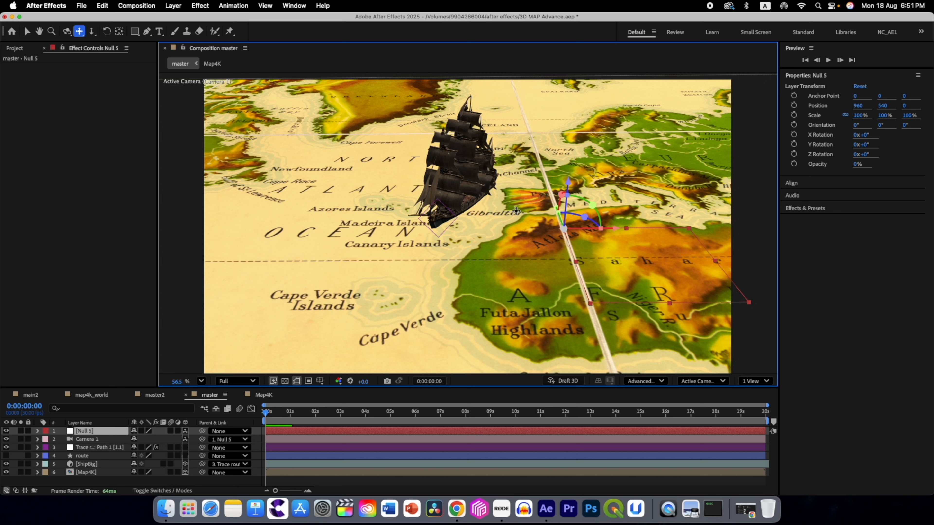
Move the ShipBig layer along its axes to Position 53.8, -8.6, 54.1 so the hull sits on the map's sea surface.
click(103, 464)
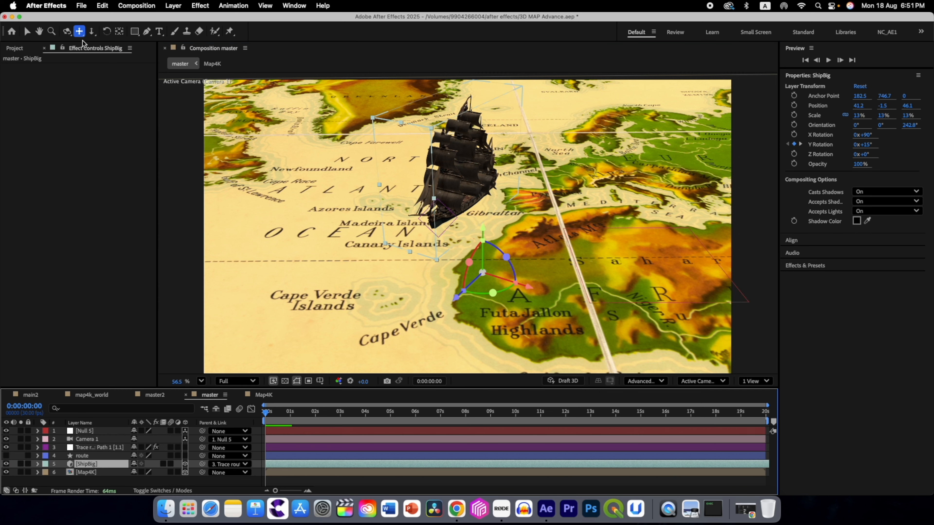
click(27, 31)
drag(531, 290, 456, 305)
drag(525, 301, 527, 300)
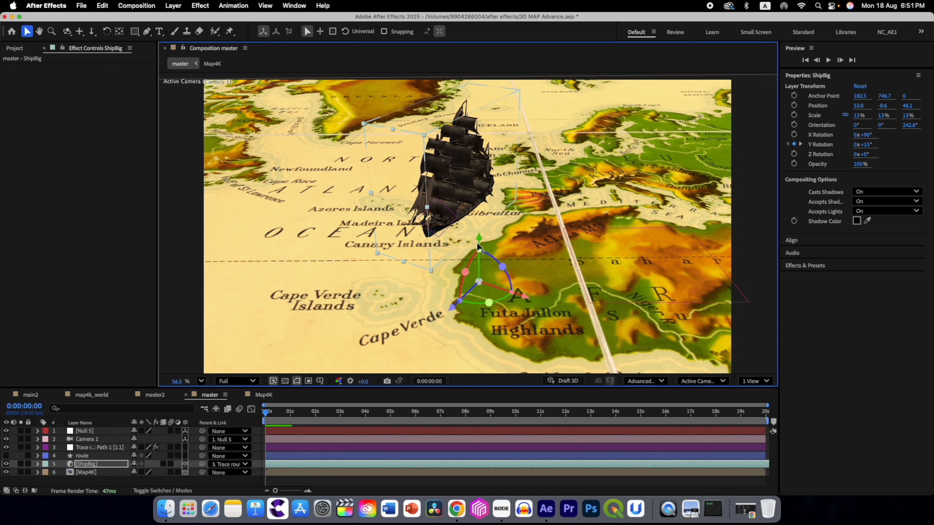
mouse_move(478, 238)
mouse_down()
mouse_move(476, 222)
mouse_move(483, 245)
mouse_up()
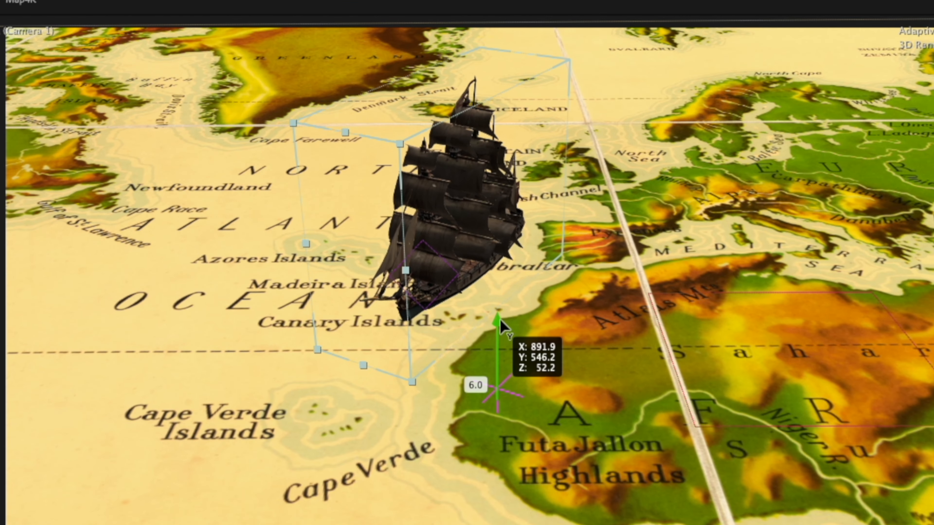
drag(500, 319, 496, 309)
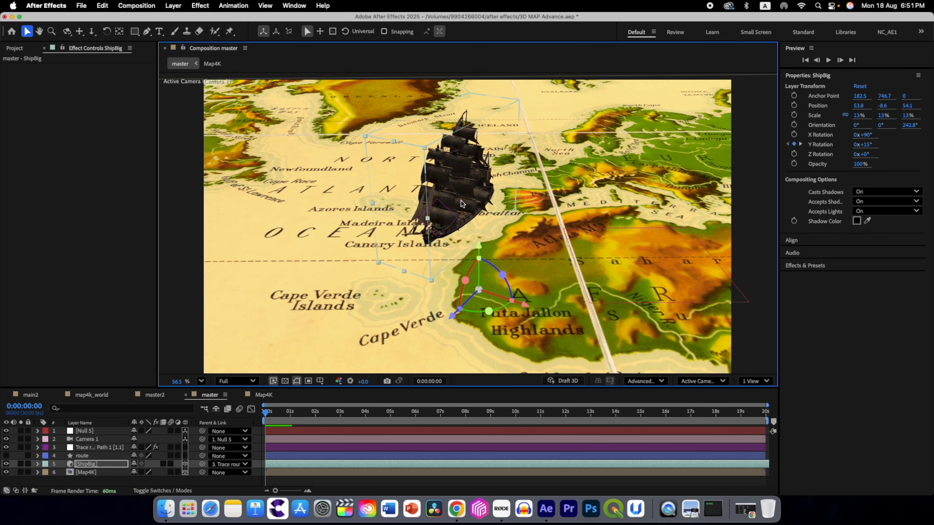
Turn off Accepts Lights in the ShipBig layer's compositing options and collapse the layer.
click(38, 463)
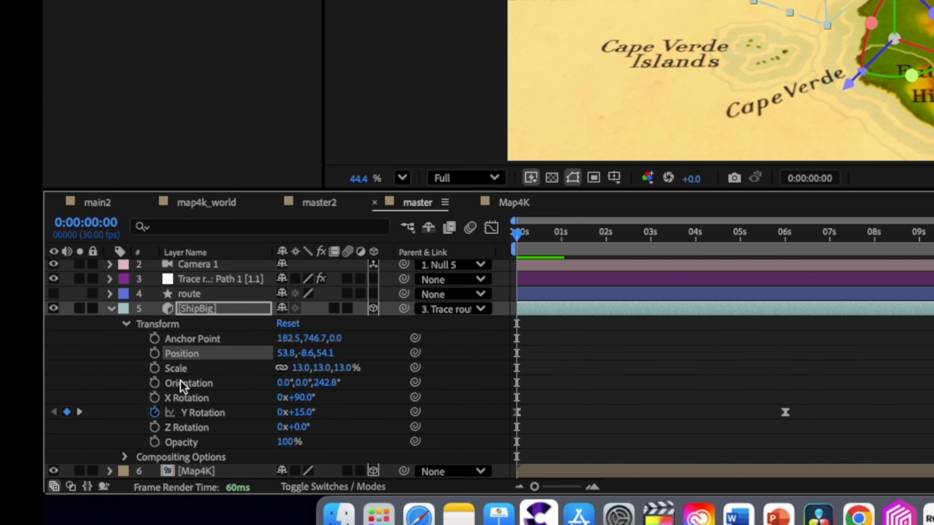
click(124, 457)
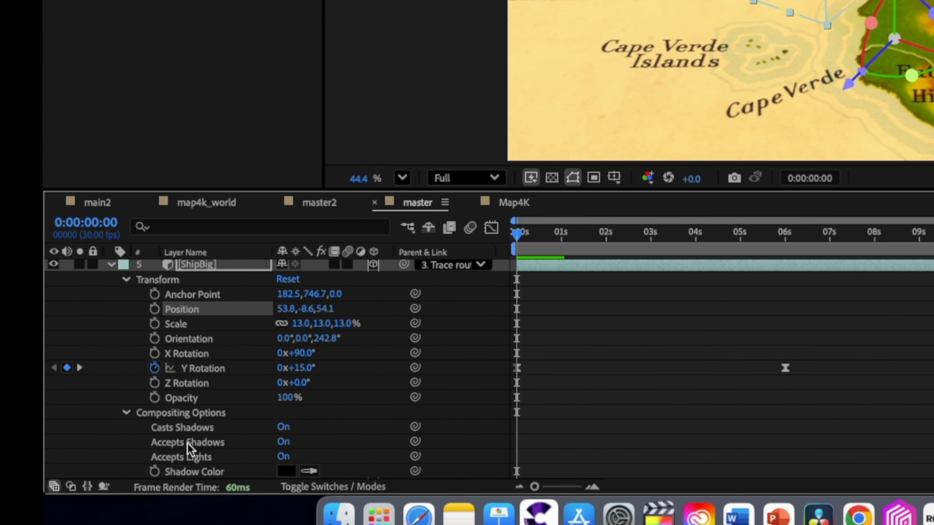
scroll(194, 444, down, 1)
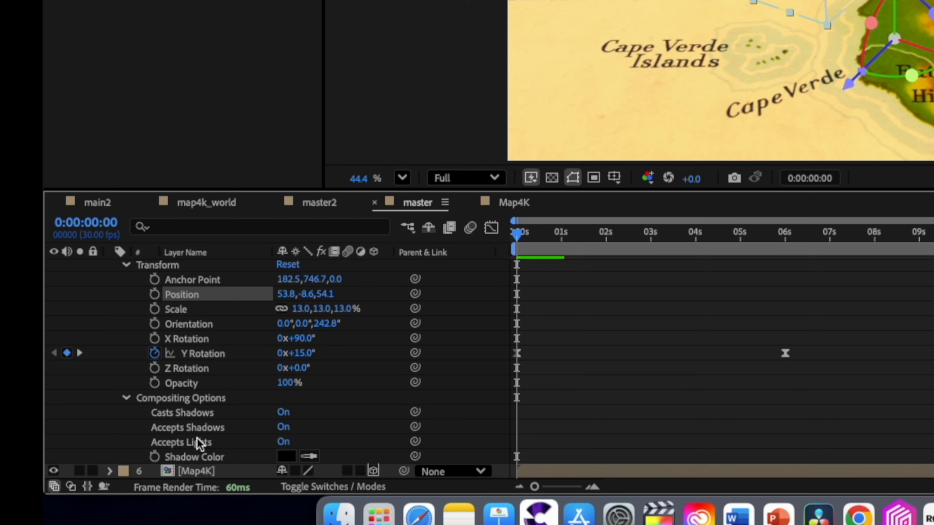
click(283, 443)
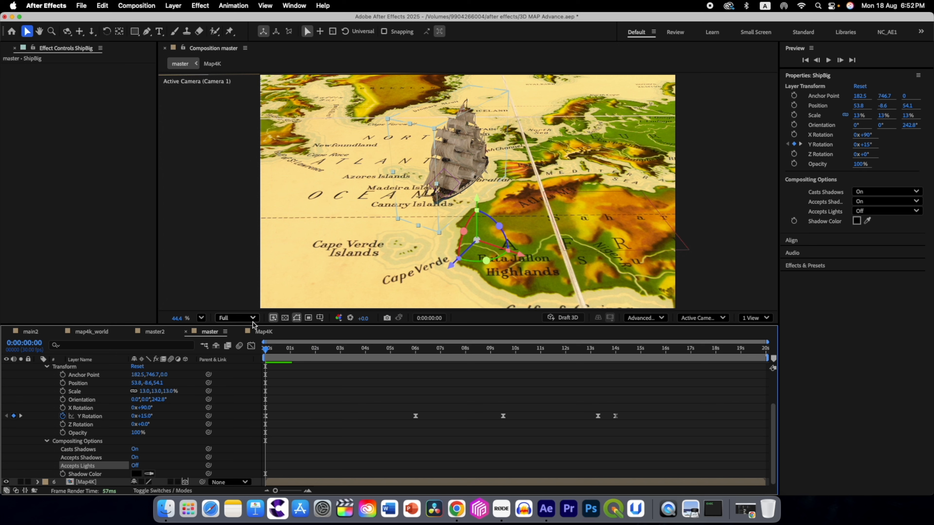
scroll(44, 415, up, 3)
click(38, 401)
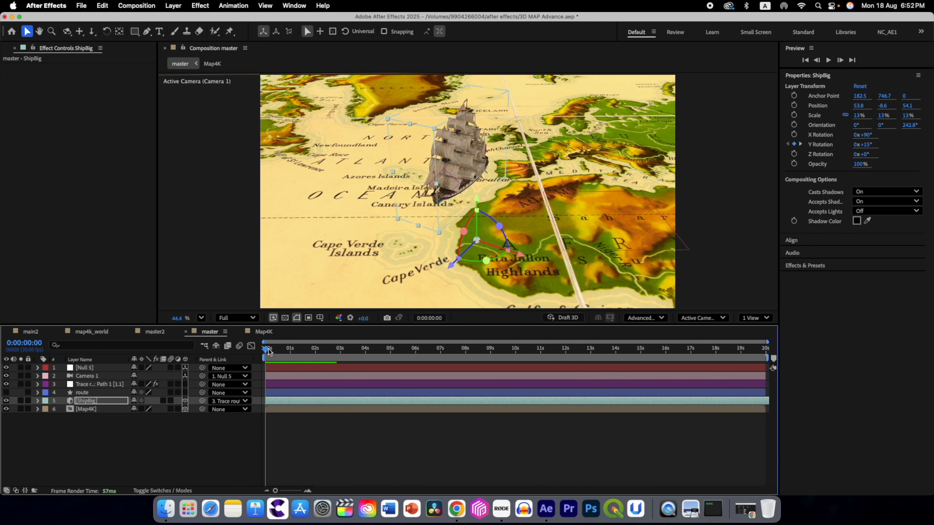
Start Position and Orientation keyframes on Null 5 at 0 s and show only its keyframed properties.
click(83, 368)
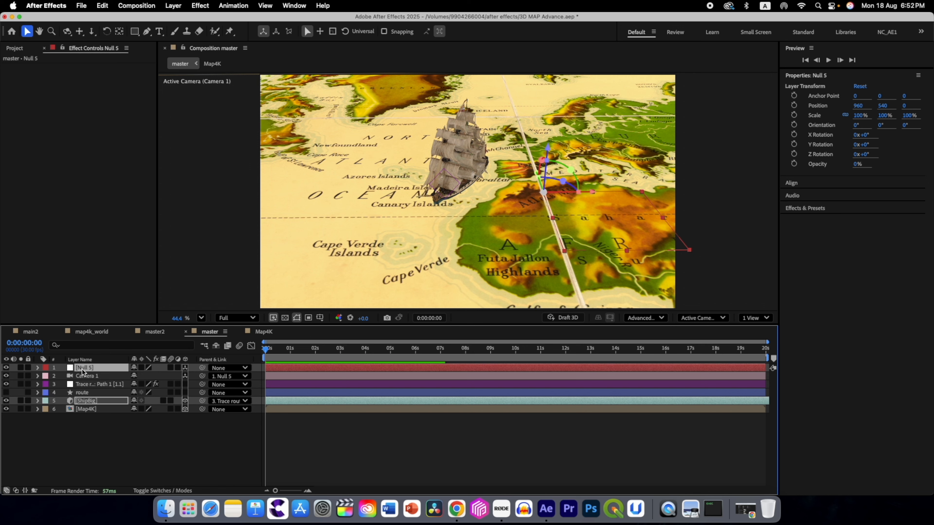
key(p)
click(63, 377)
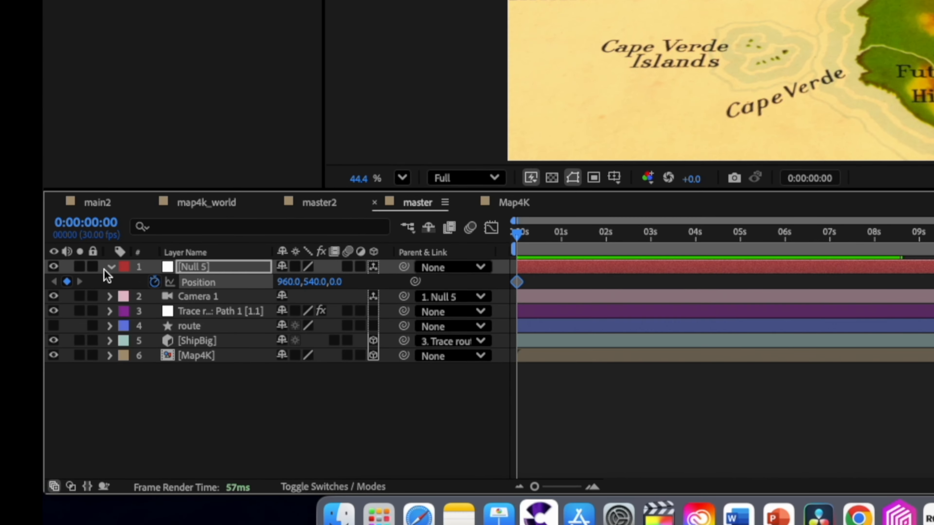
click(109, 267)
click(110, 267)
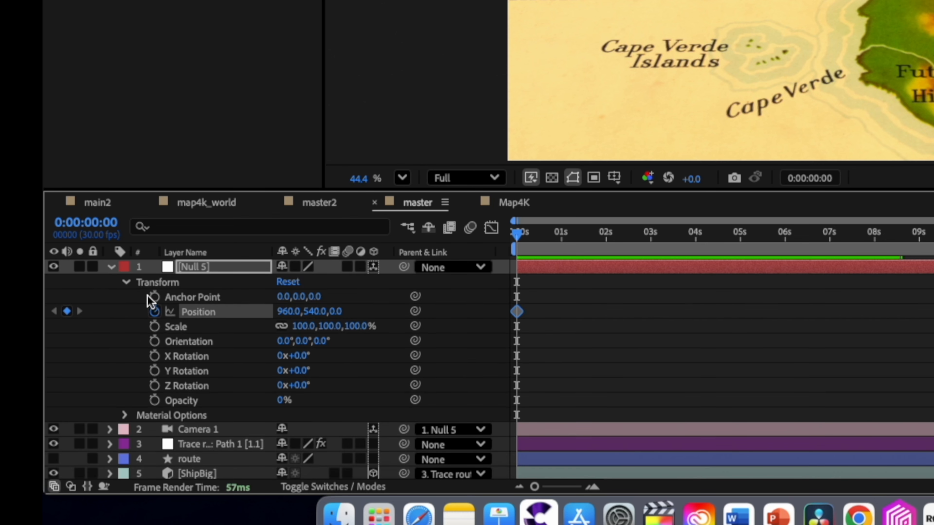
click(155, 342)
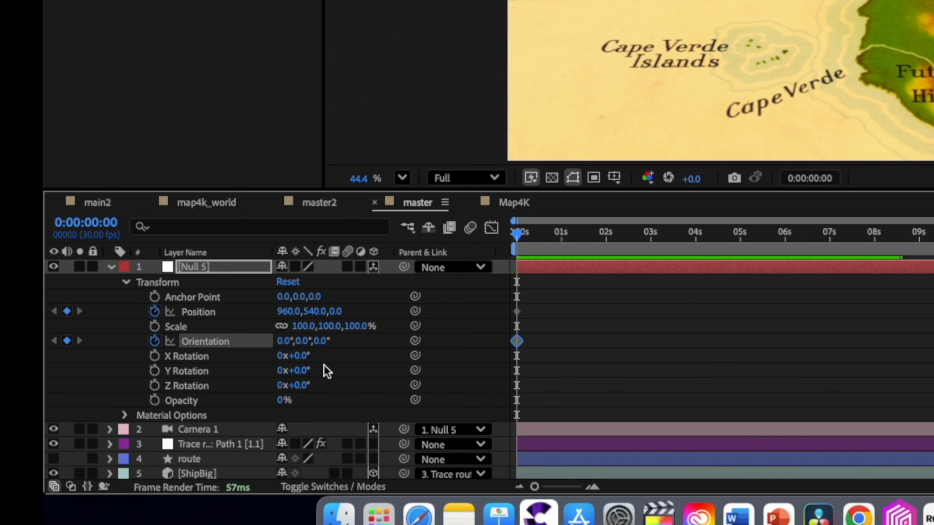
key(super+z)
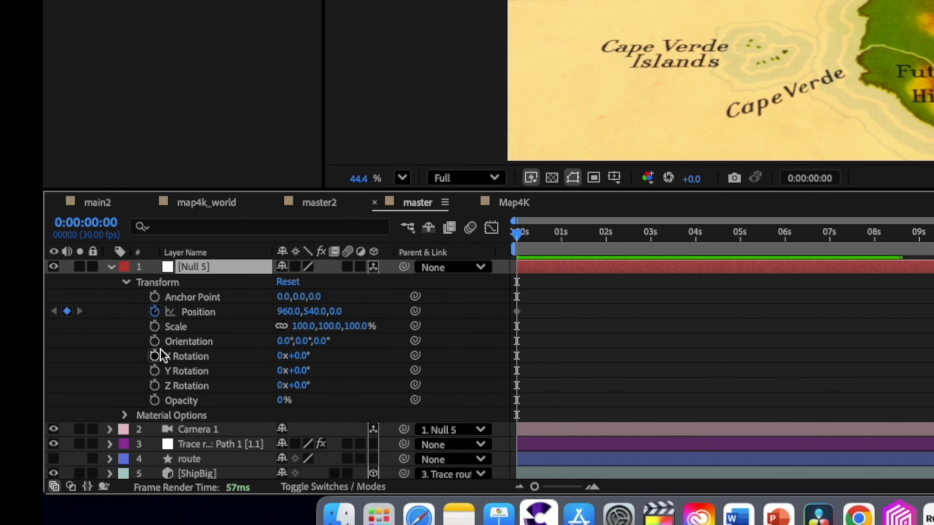
click(154, 341)
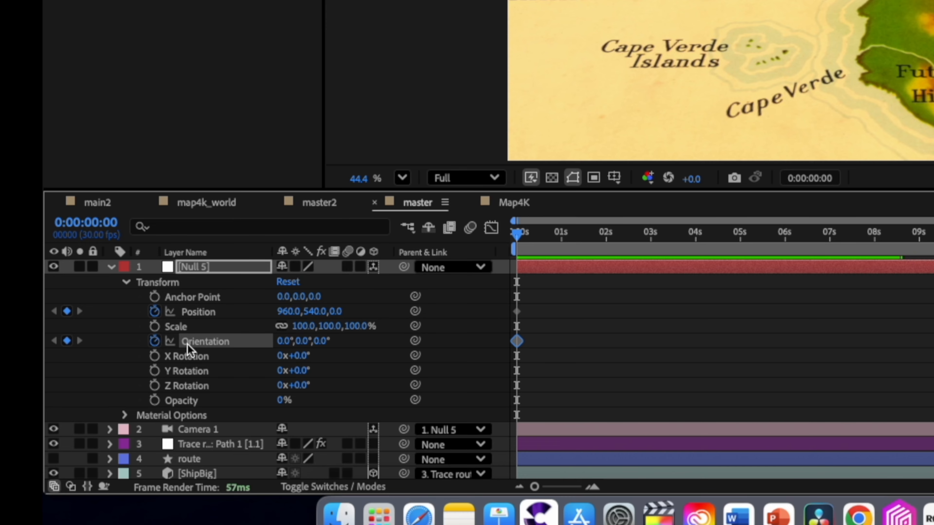
click(109, 267)
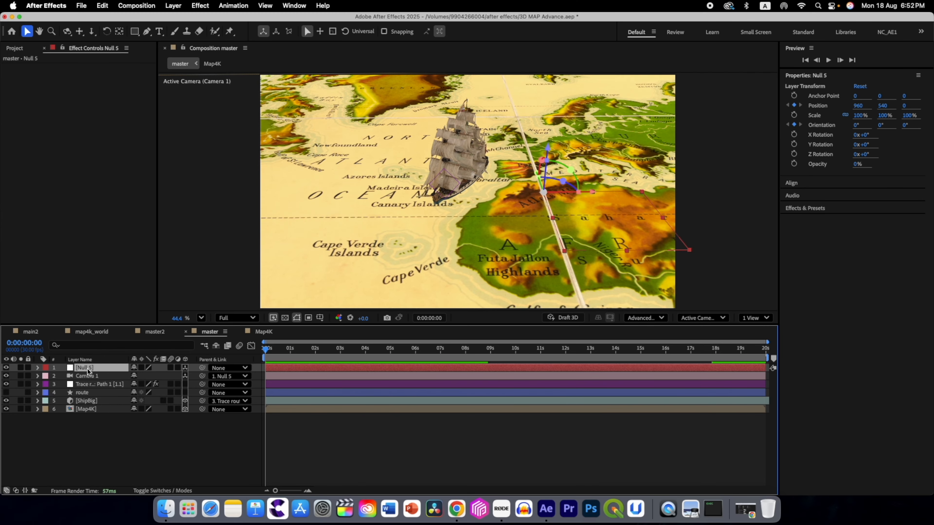
key(u)
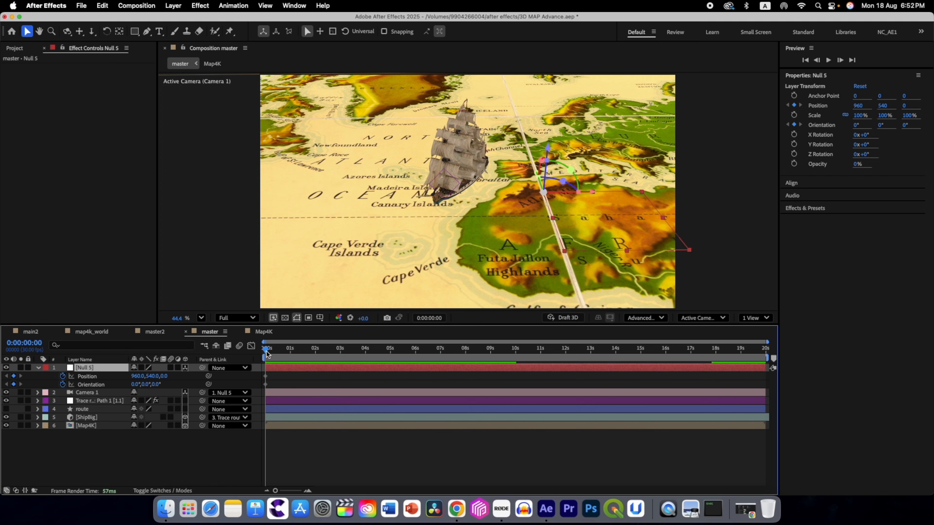
Add Position and Orientation keyframes to Null 5 at 0:00:02:29, keeping the starting values.
drag(267, 353, 305, 353)
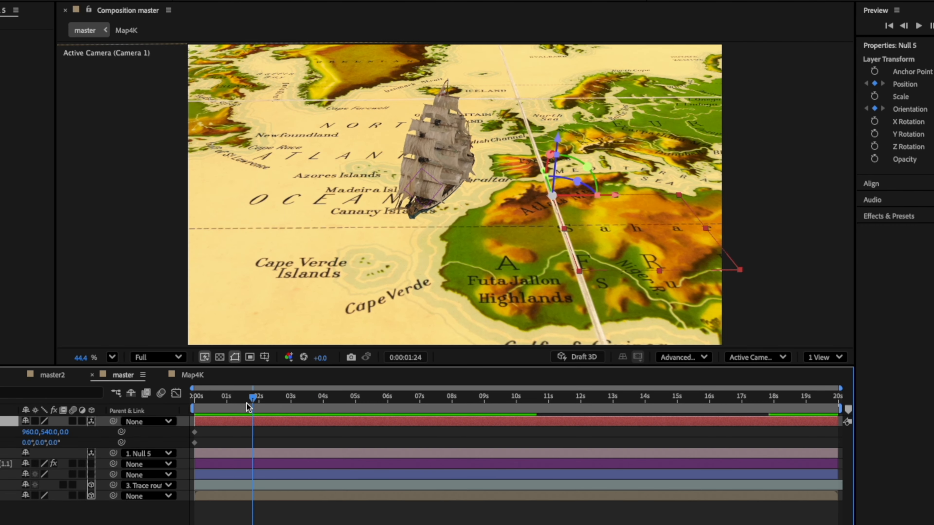
drag(247, 403, 291, 408)
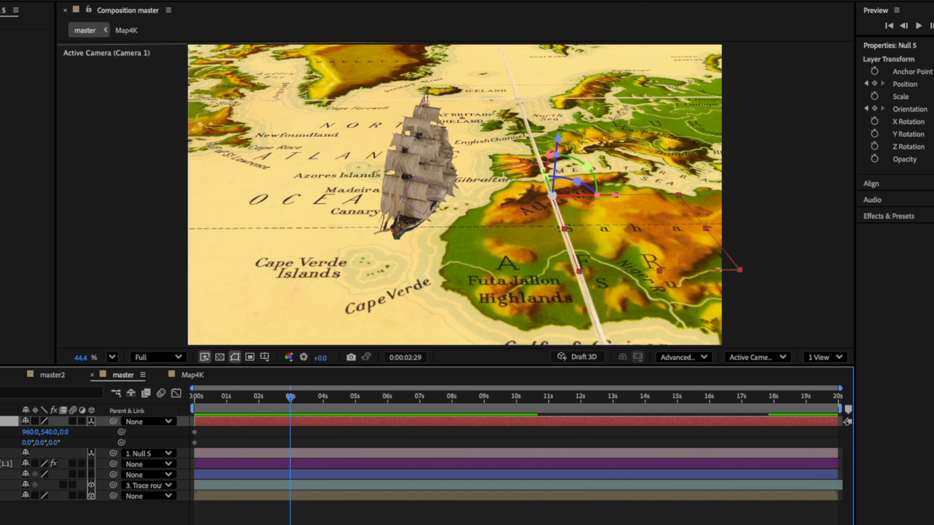
At 0:00:10:00, keyframe Null 5's Position at 1086, 809, 45 beside the Cape of Good Hope and add an Orientation keyframe of 0°, 0°, 0°.
drag(294, 403, 436, 420)
drag(521, 418, 517, 418)
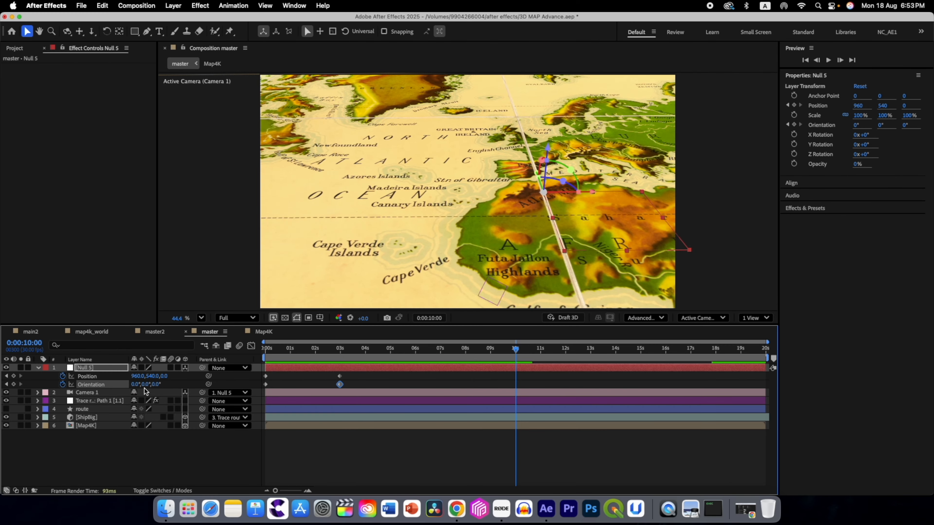
drag(165, 376, 163, 378)
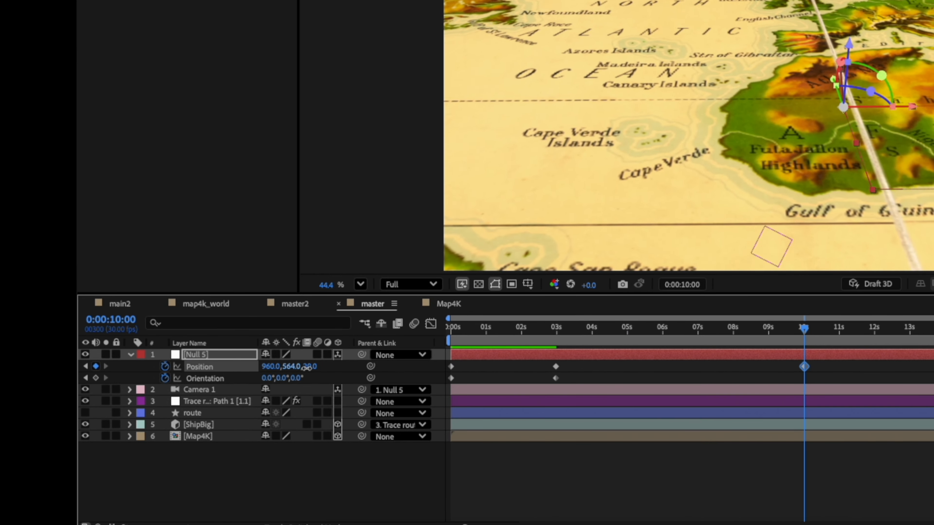
drag(307, 367, 347, 369)
drag(287, 369, 310, 370)
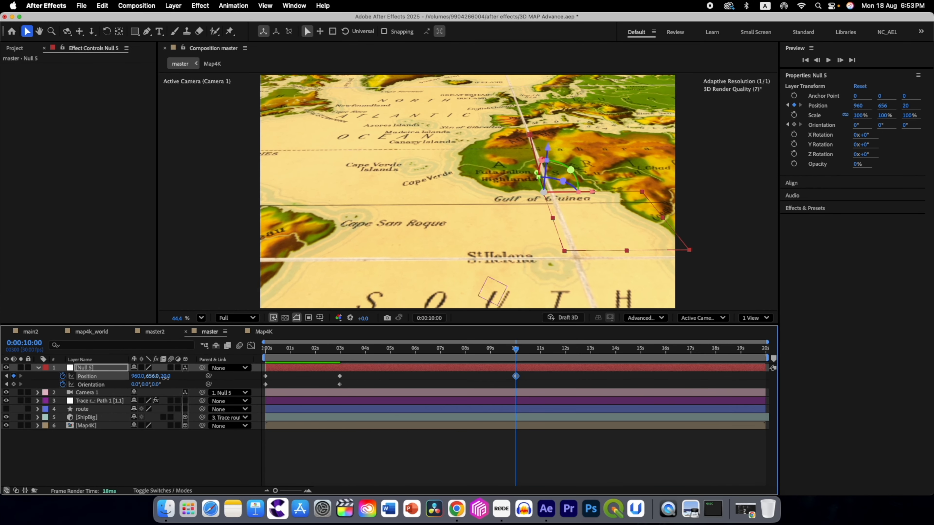
drag(165, 377, 213, 384)
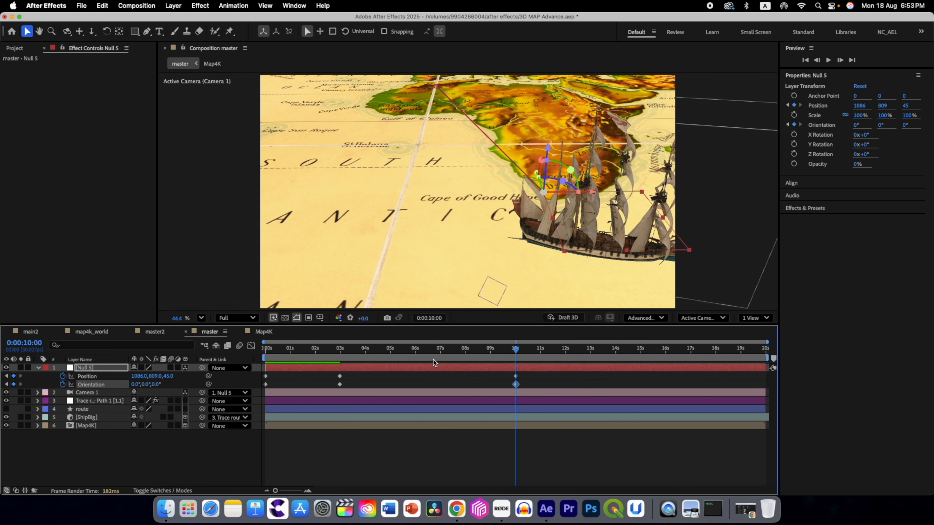
Set Null 5's Orientation at 0:00:02:29 to 0°, 0°, 335° to swing the camera around the ship.
drag(515, 352, 340, 353)
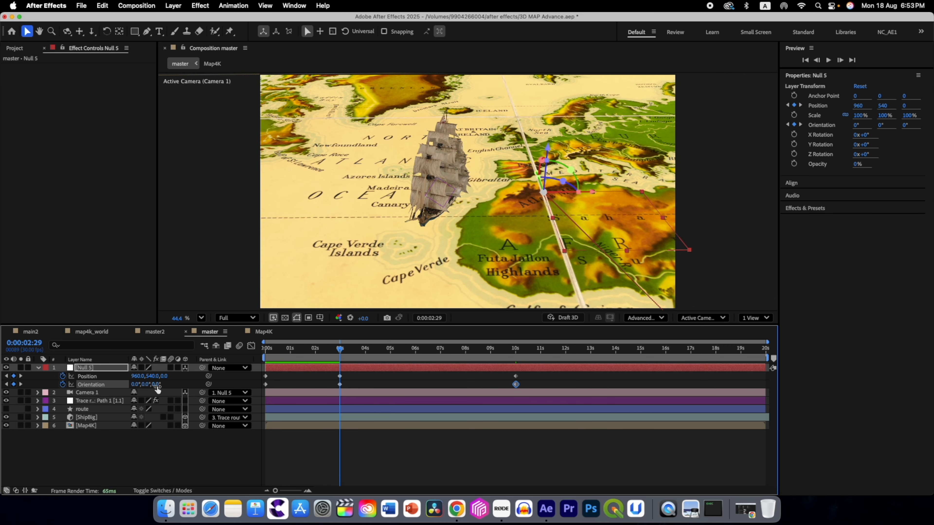
drag(157, 384, 143, 384)
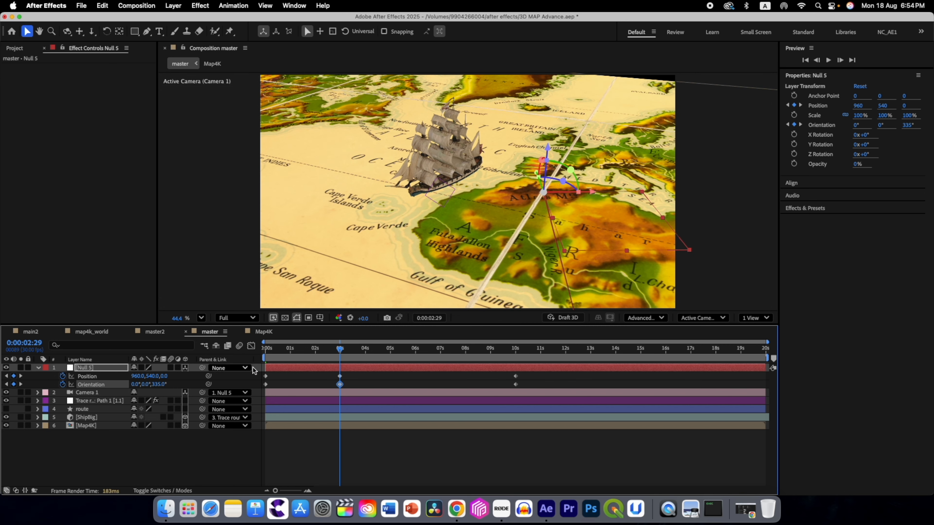
At 0:00:15:01, keyframe Null 5's Position at 1298, 724, 22 near Madagascar and add an Orientation keyframe of 0°, 0°, 0°.
drag(340, 351, 642, 355)
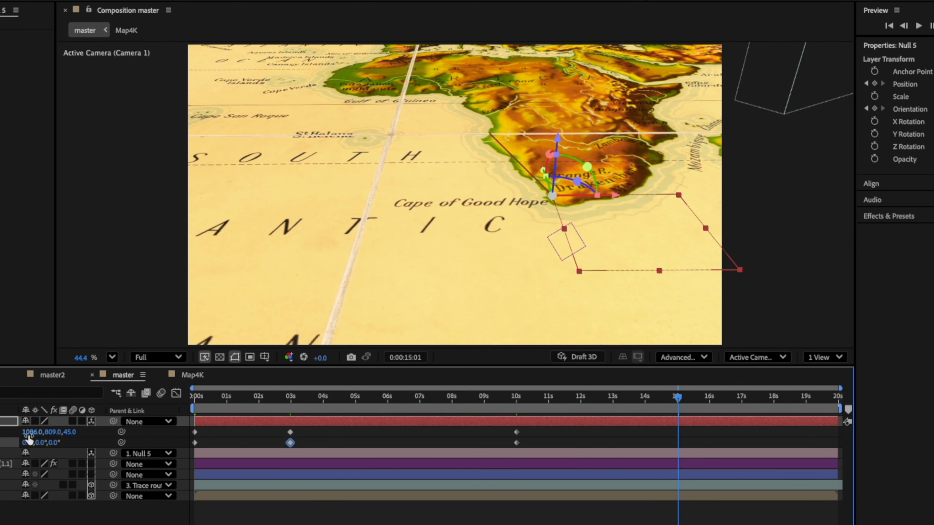
drag(30, 434, 58, 431)
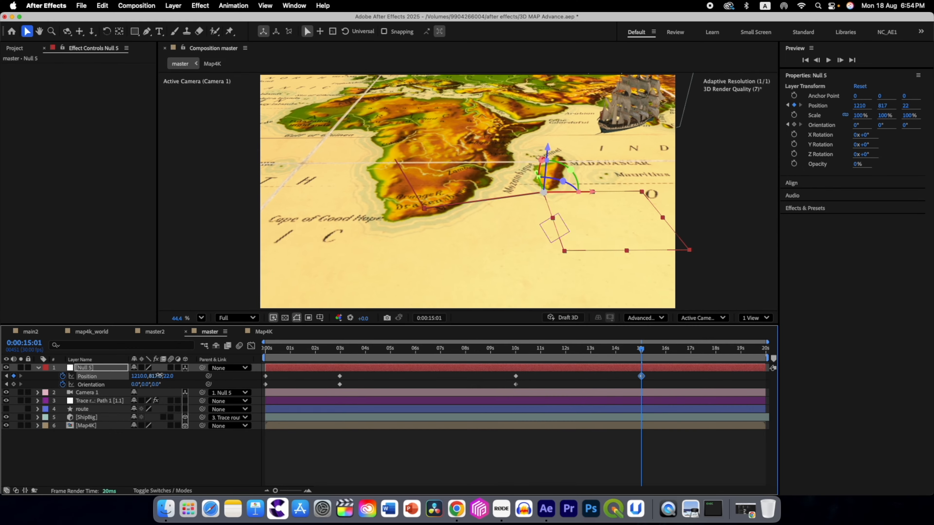
drag(146, 371, 174, 373)
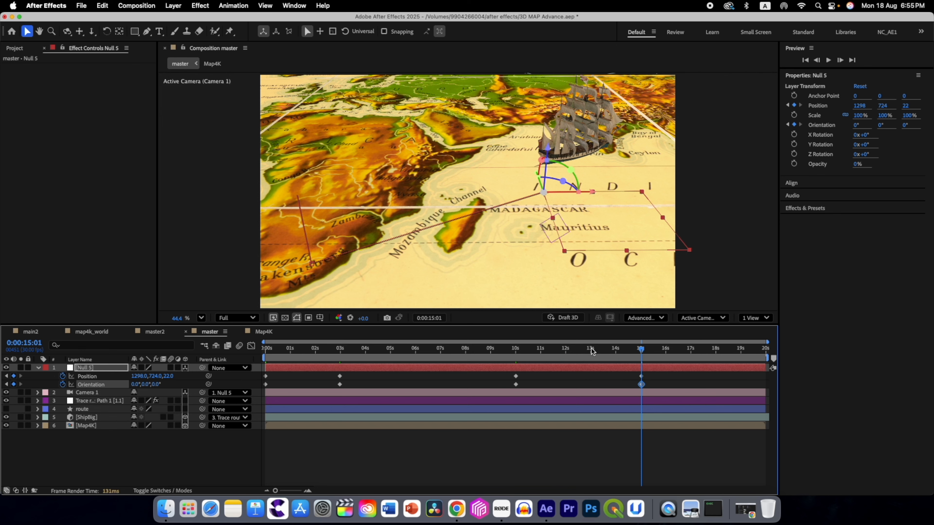
Scrub the camera move, and at 0:00:18:01 keyframe Null 5's Position at 1372, 544, 40 near India with an Orientation keyframe of 0°, 0°, 0°.
drag(642, 352, 595, 354)
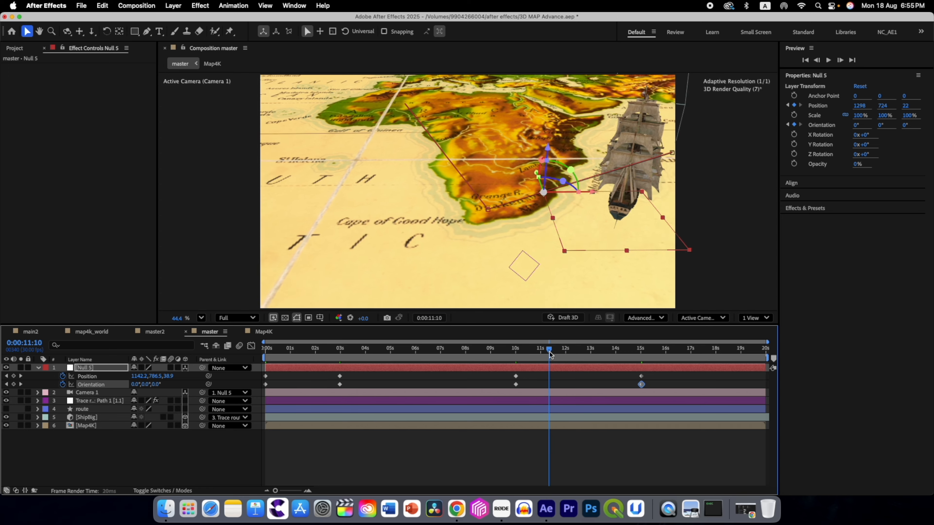
mouse_move(538, 353)
mouse_down()
mouse_move(487, 351)
mouse_move(534, 340)
mouse_up()
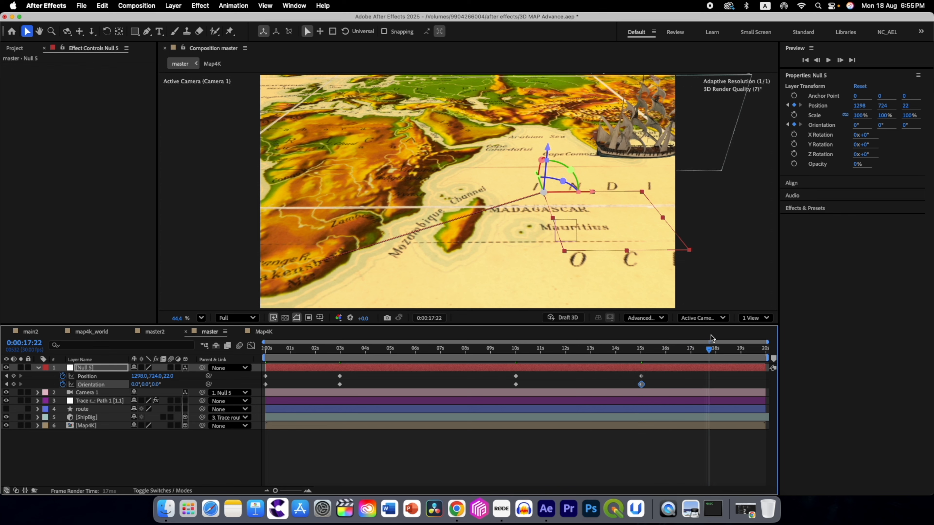
drag(675, 340, 718, 337)
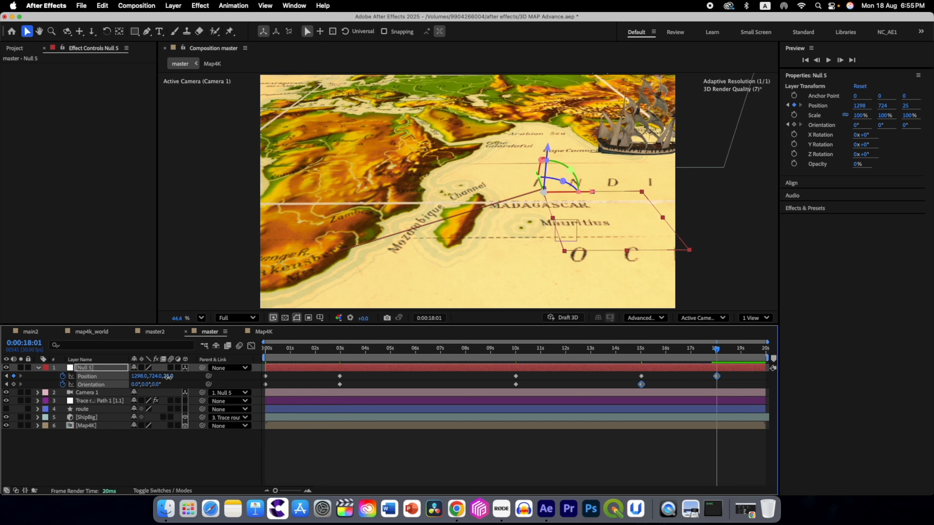
drag(154, 376, 174, 378)
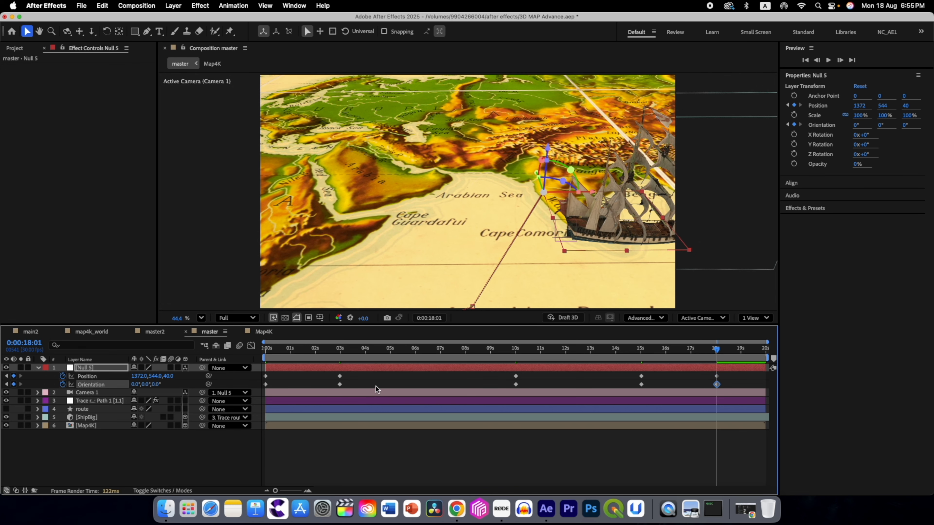
Apply Easy Ease to all of Null 5's Position and Orientation keyframes.
mouse_move(720, 354)
mouse_down()
mouse_move(312, 349)
mouse_move(359, 338)
mouse_move(717, 350)
mouse_up()
drag(743, 388, 250, 374)
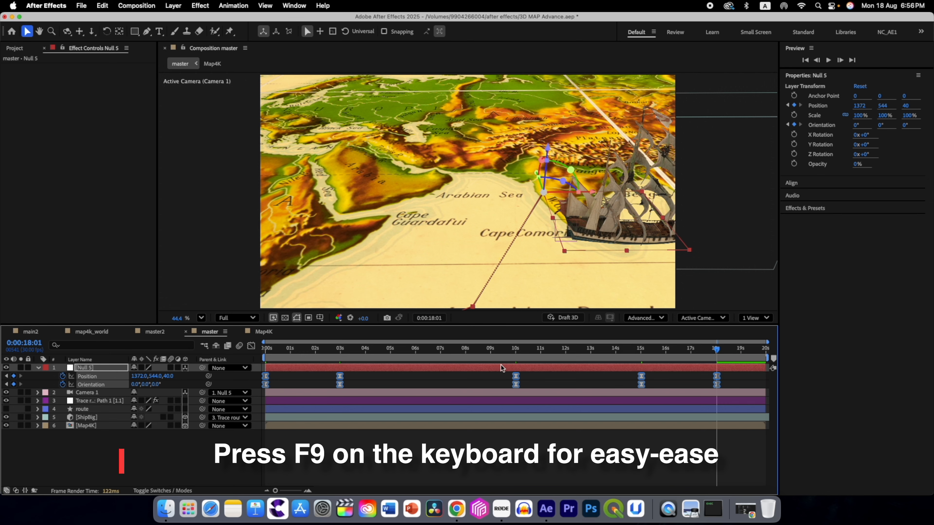
Preview the camera animation in the master composition at Third resolution.
click(246, 319)
click(244, 373)
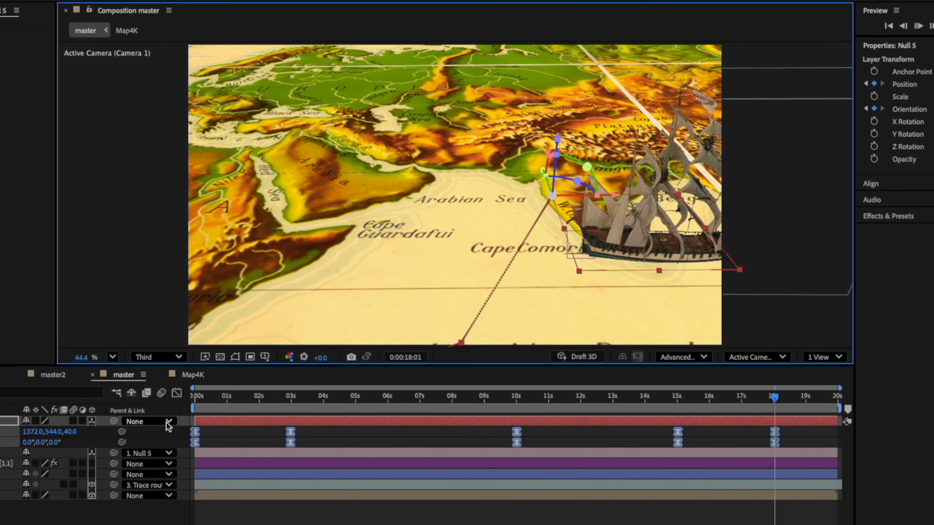
key(space)
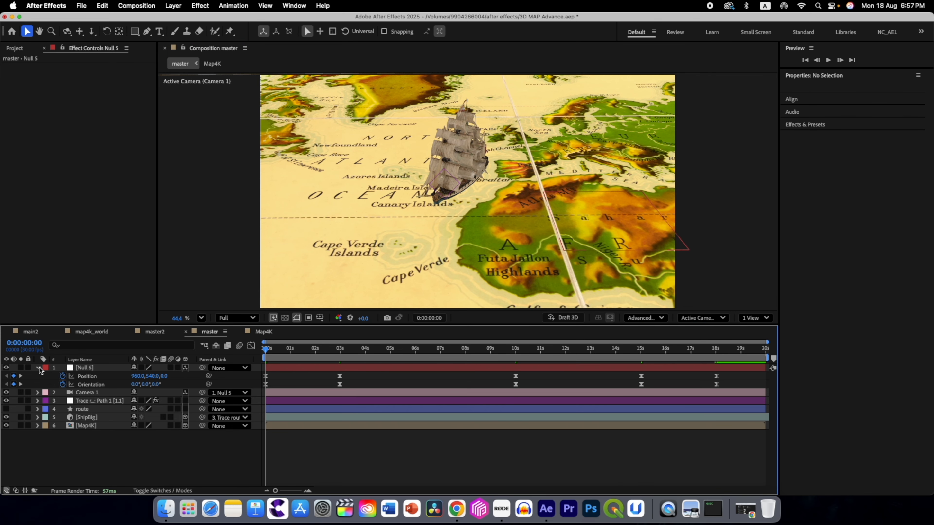
Collapse Null 5 and add the pyramid PNG image to the master composition, directly above the route layer.
click(39, 368)
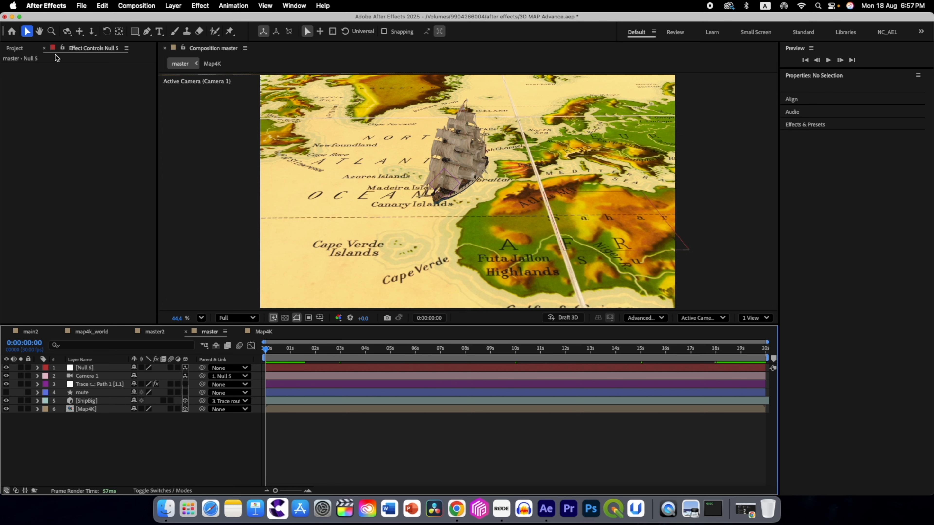
click(14, 48)
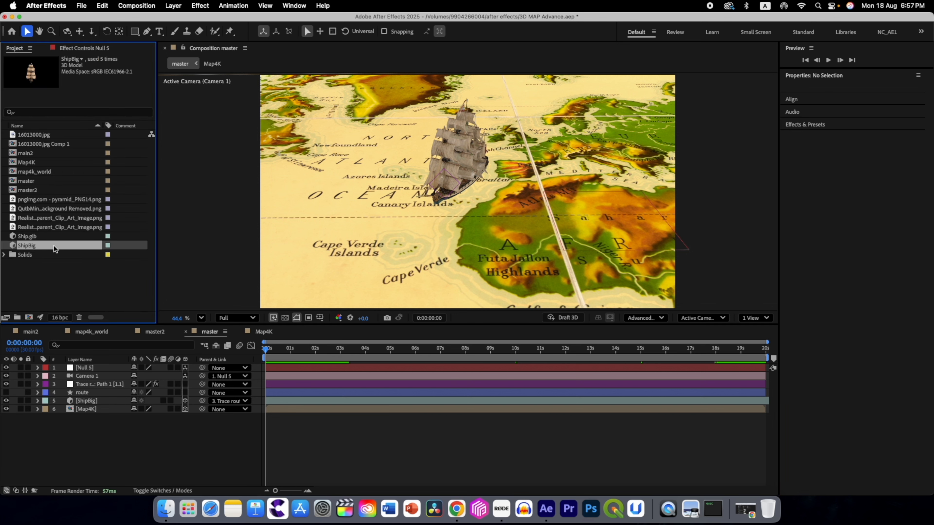
click(38, 200)
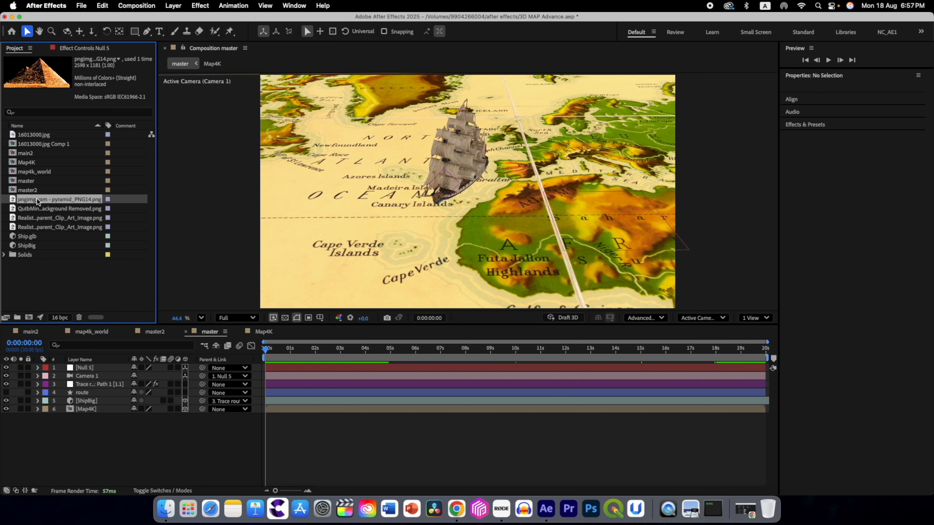
drag(42, 375, 41, 389)
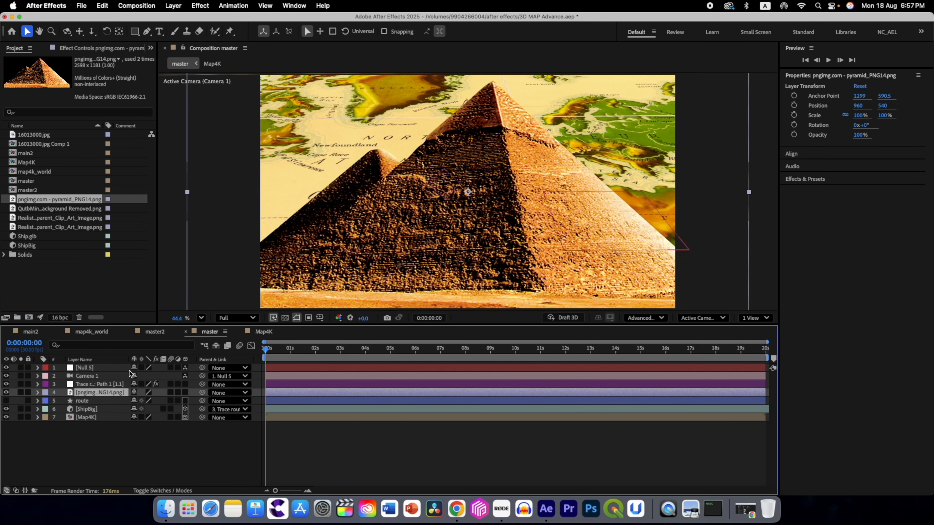
Make the pyramid image a 3D layer and scale it to 9%.
click(185, 392)
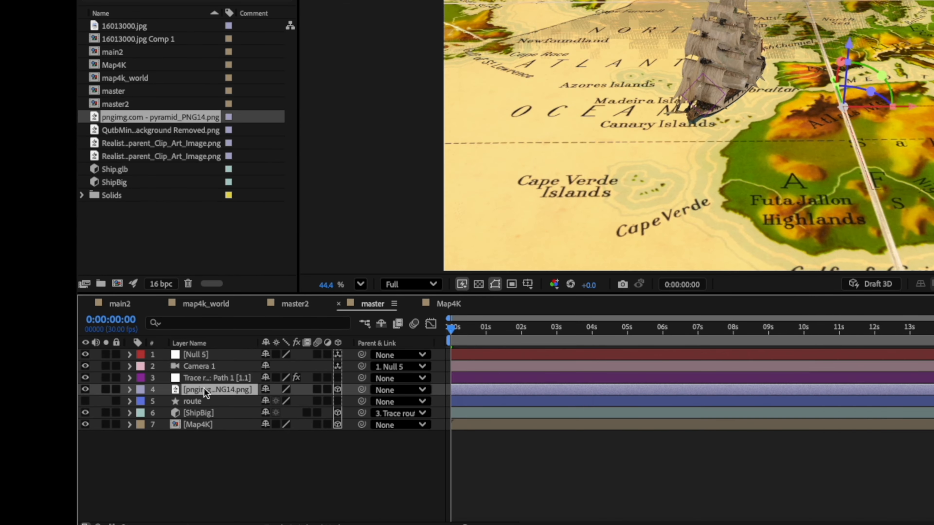
key(s)
drag(279, 403, 220, 398)
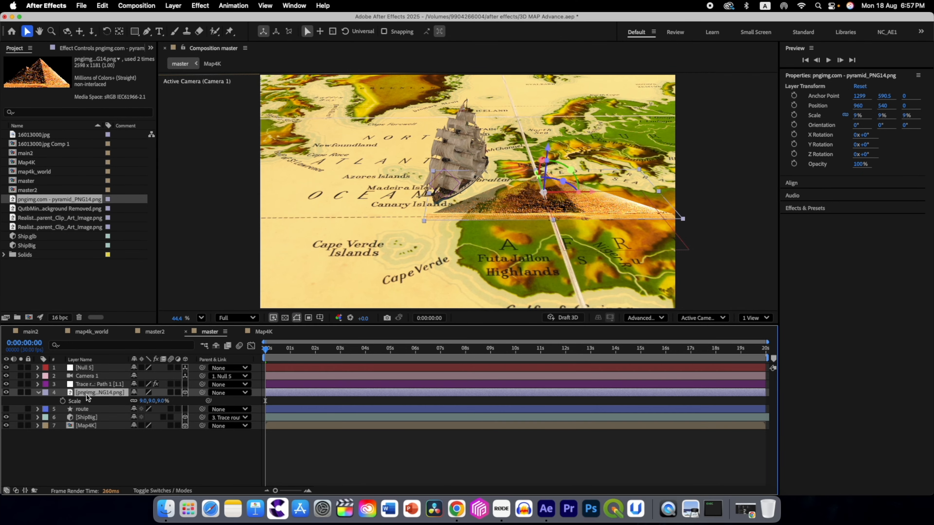
Stand the pyramid upright by setting its X Rotation to 90°.
key(r)
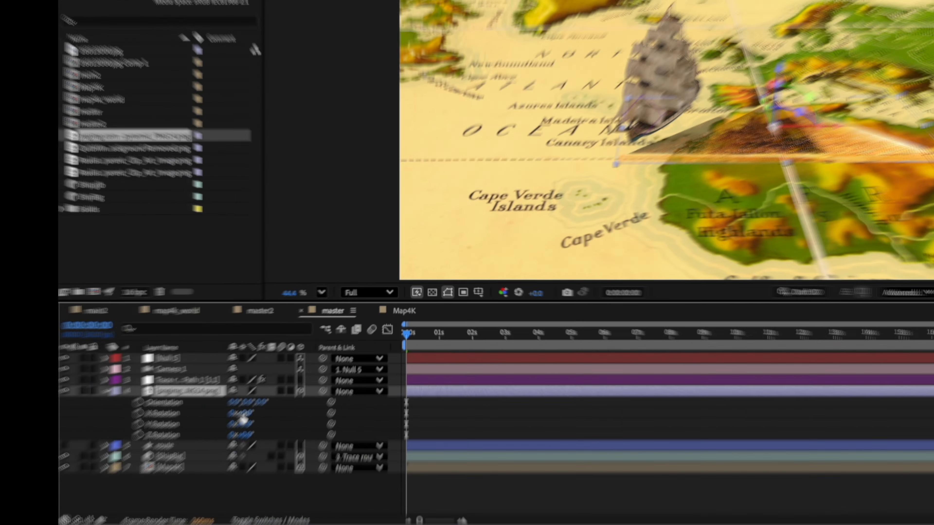
click(143, 410)
text(9)
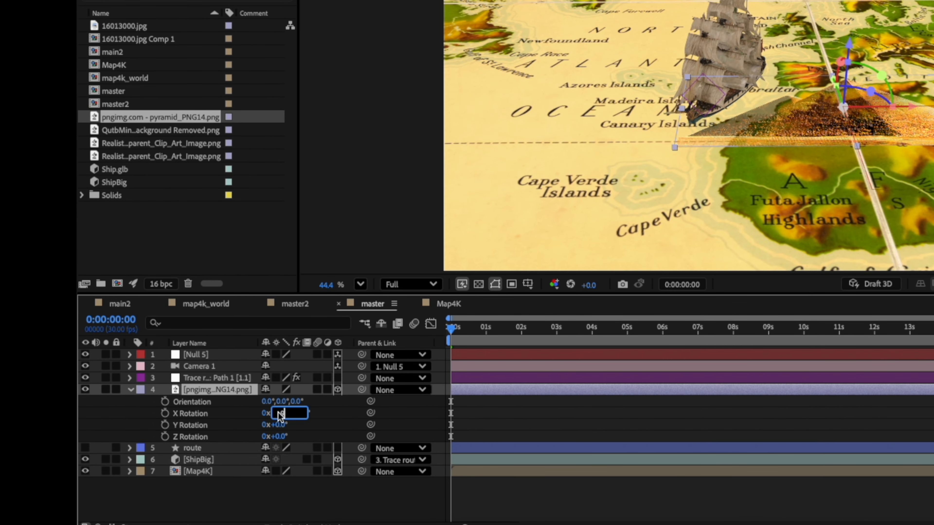
text(0)
key(Return)
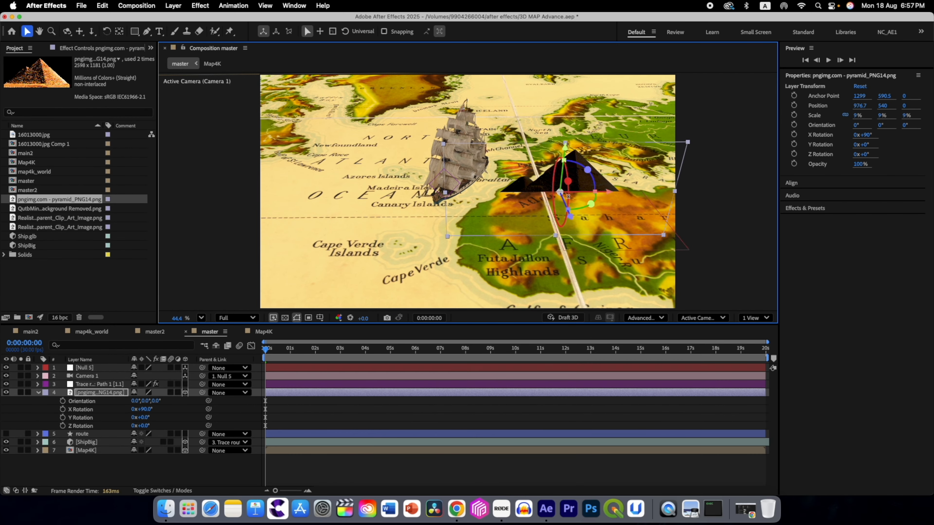
Raise the pyramid above the map and move it over North Africa at Position 1012.4, 587.6, -59.6.
drag(564, 192, 565, 133)
drag(570, 87, 570, 80)
drag(617, 128, 635, 185)
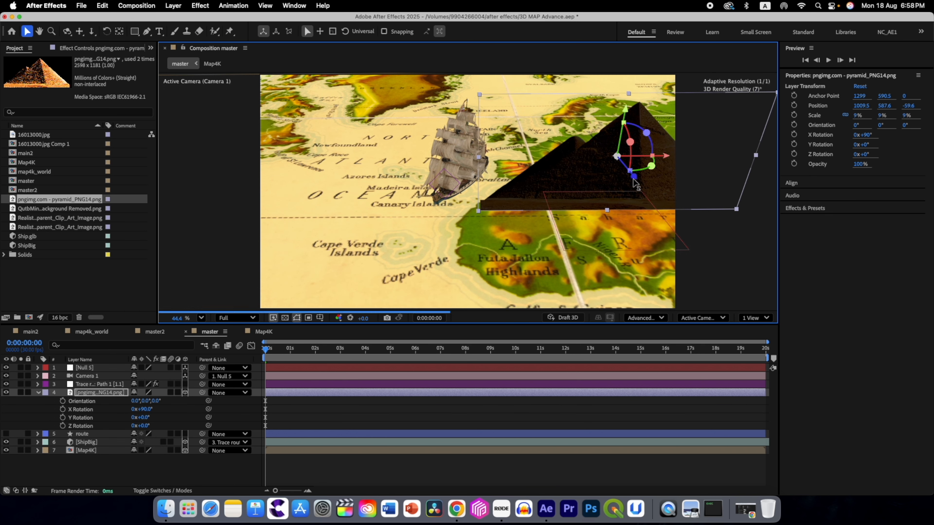
drag(668, 158, 689, 170)
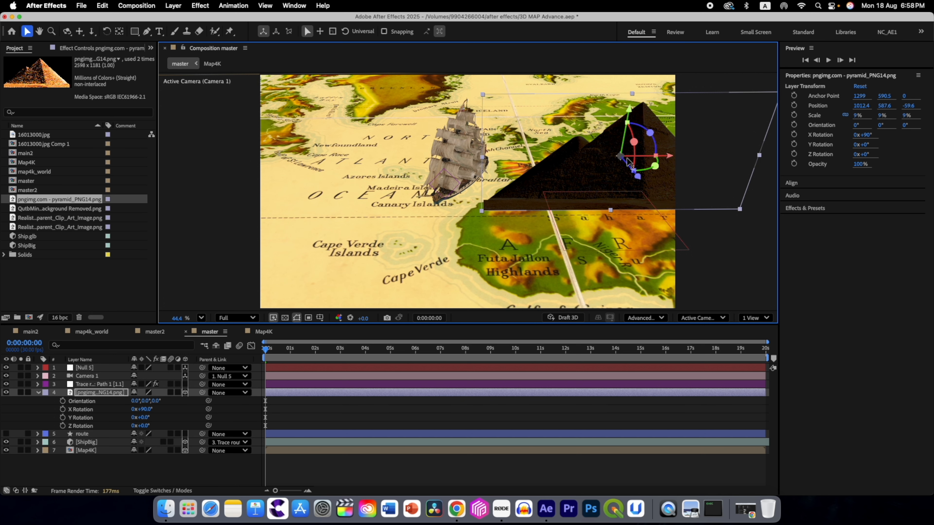
Turn off Accepts Lights in the pyramid layer's Material Options and collapse the layer.
click(39, 393)
click(39, 393)
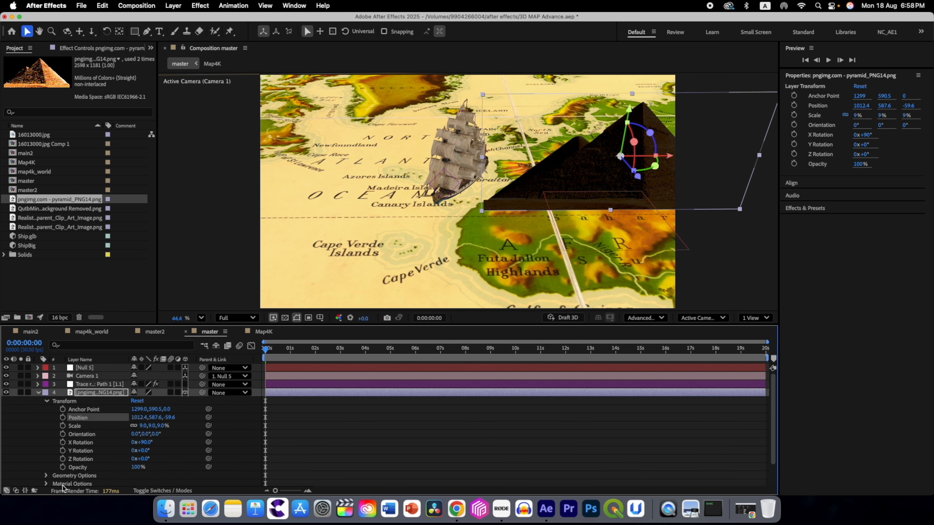
click(46, 484)
scroll(103, 447, down, 1)
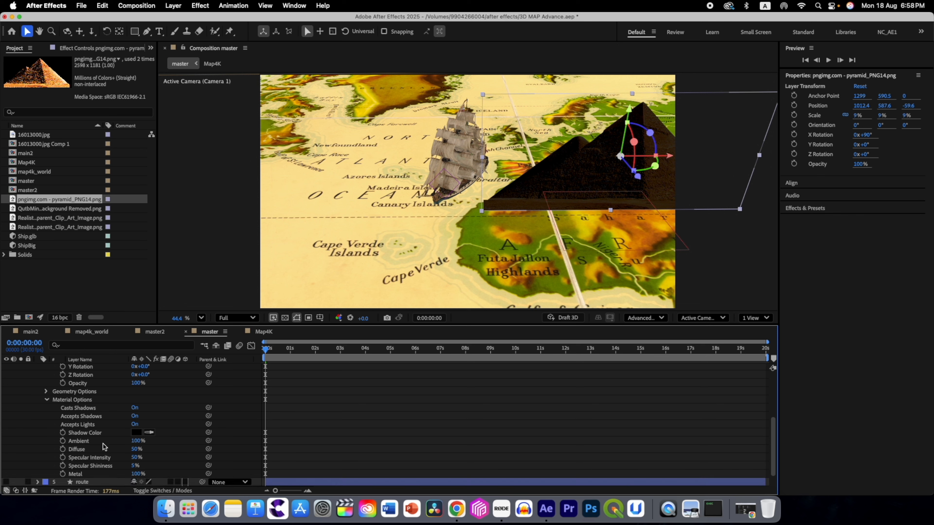
click(135, 425)
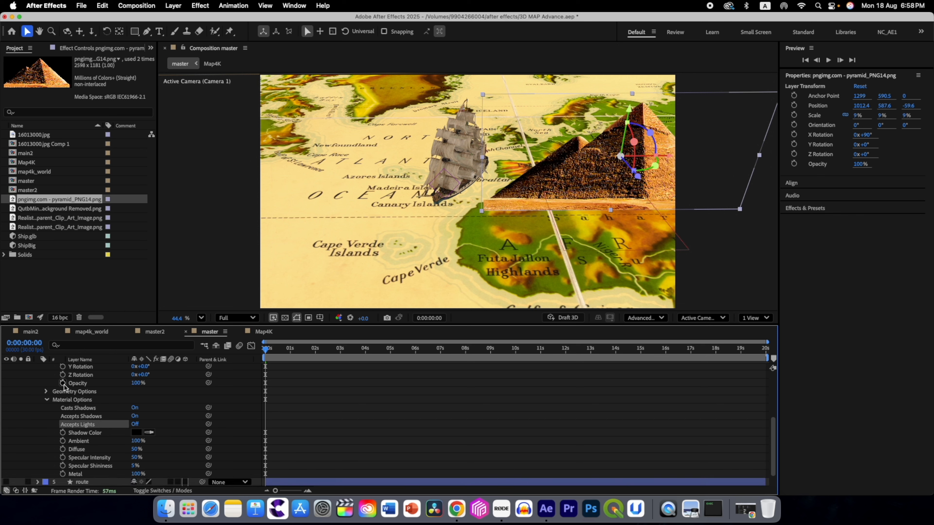
scroll(64, 386, up, 10)
click(39, 392)
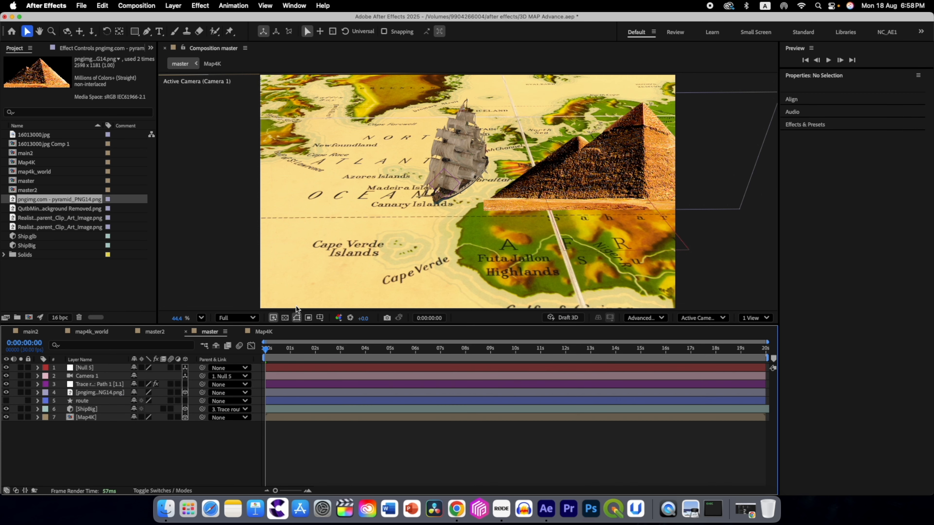
Lower the pyramid to Position Z -42.7, turn its Z Orientation to 349.6°, and scrub to 0:00:15:14.
click(580, 182)
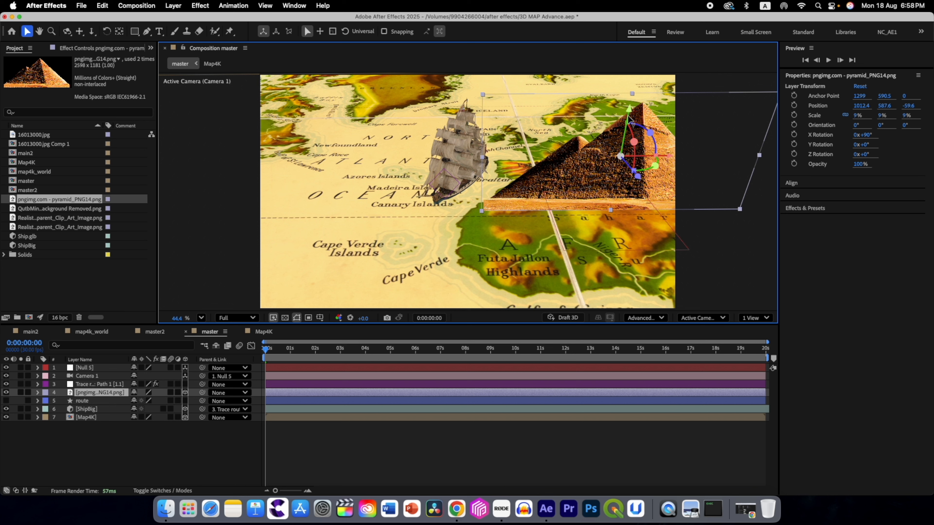
drag(632, 109, 638, 133)
drag(265, 351, 654, 278)
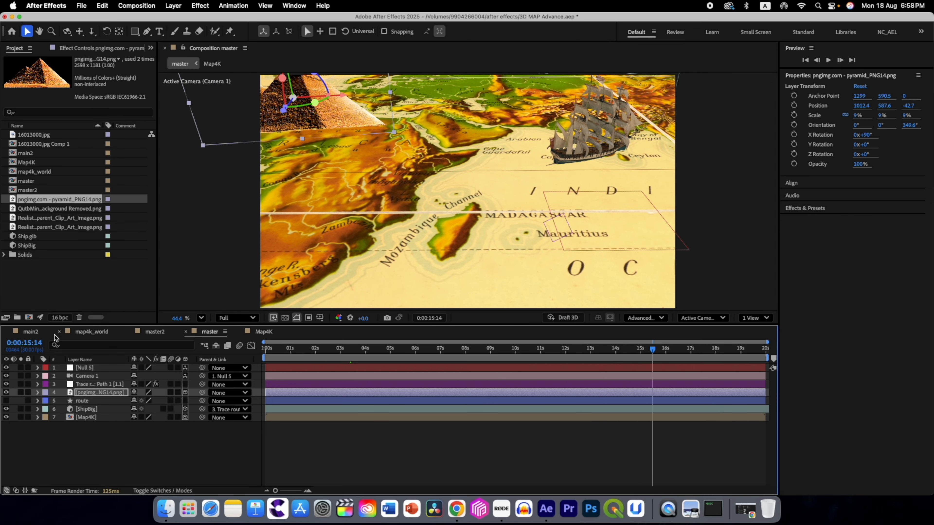
Reveal Null 5's keyframes and set its Position keyframe at 0:00:18:01 to 1445, 514, 40.
click(91, 369)
key(u)
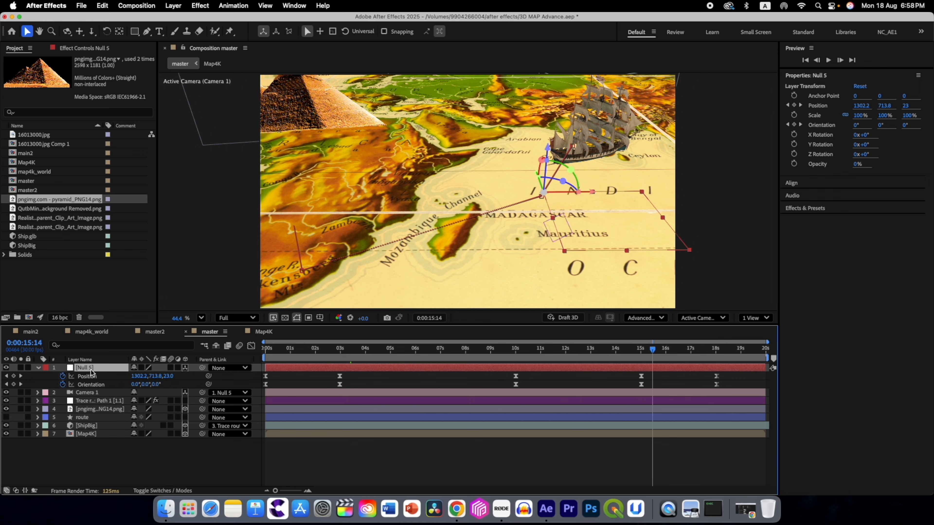
drag(653, 352, 717, 352)
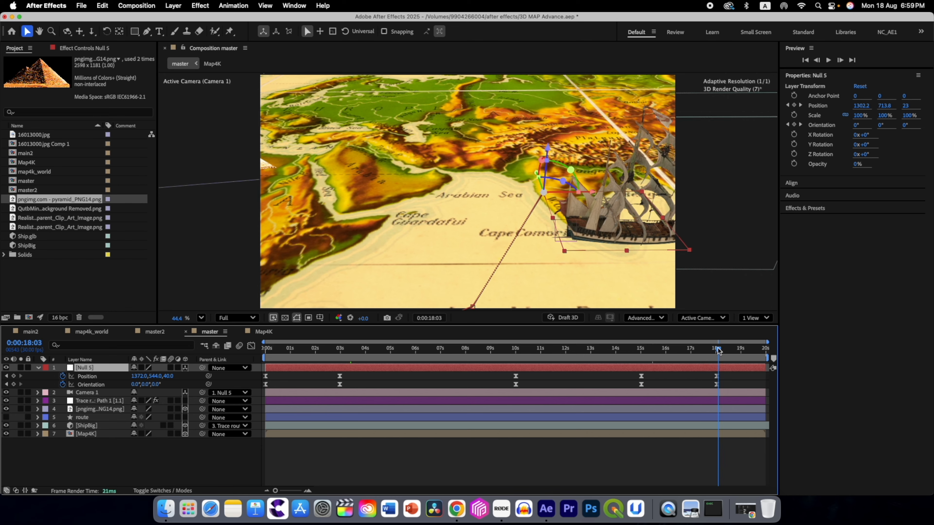
drag(132, 378, 166, 375)
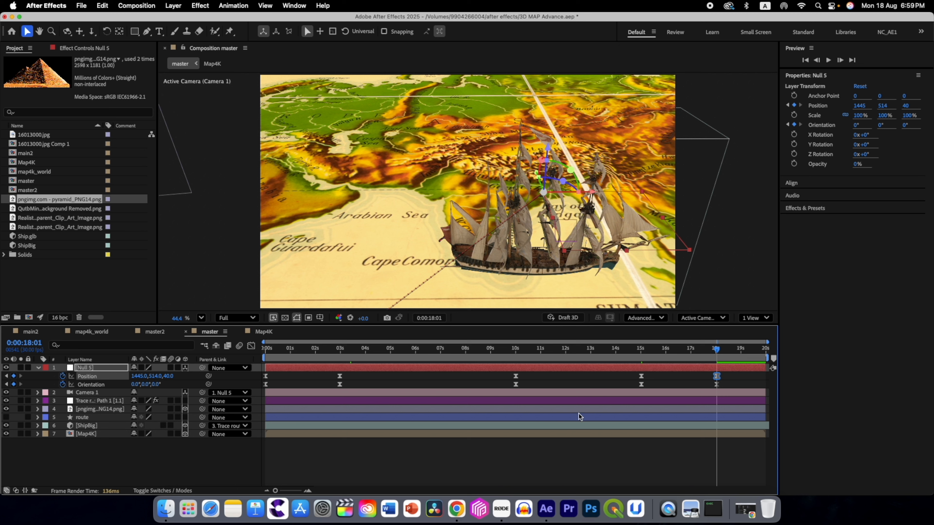
click(231, 458)
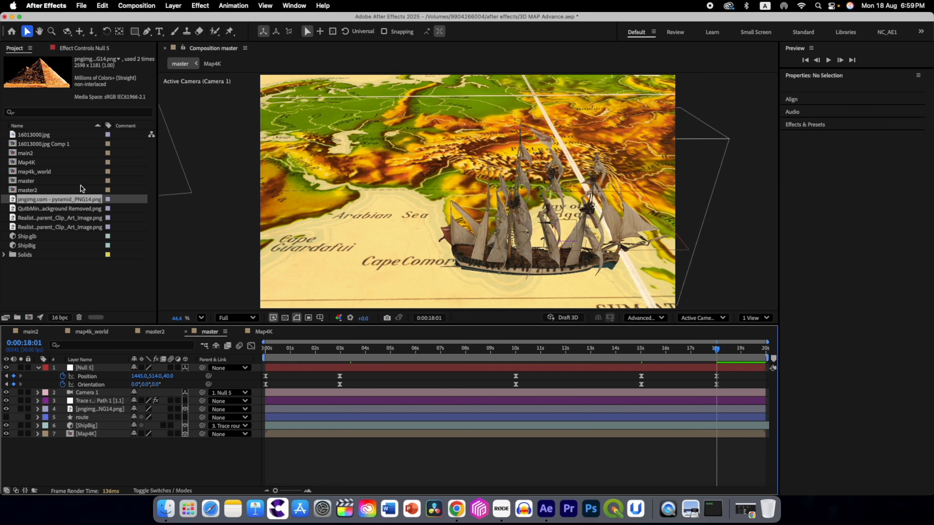
Add the Qutb Minar image to the master composition directly above the pyramid layer and make it a 3D layer.
click(37, 212)
drag(31, 289, 50, 405)
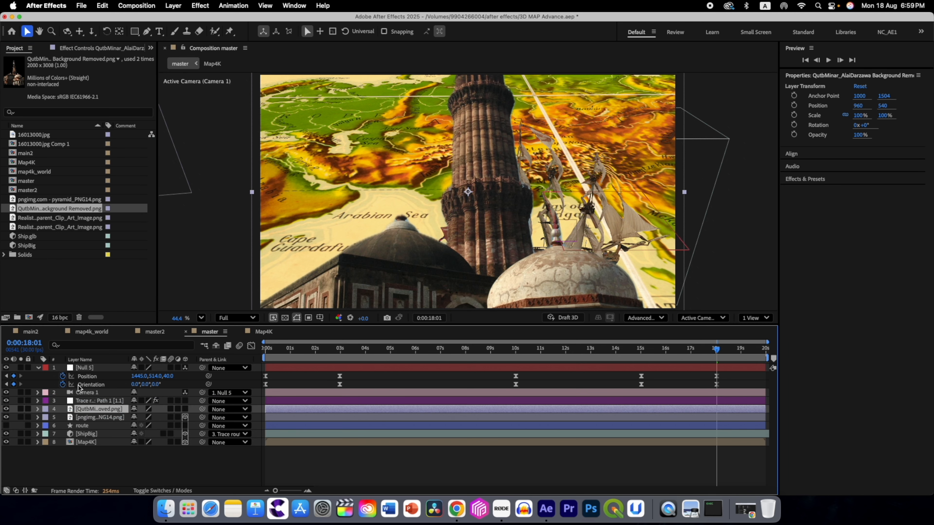
click(184, 409)
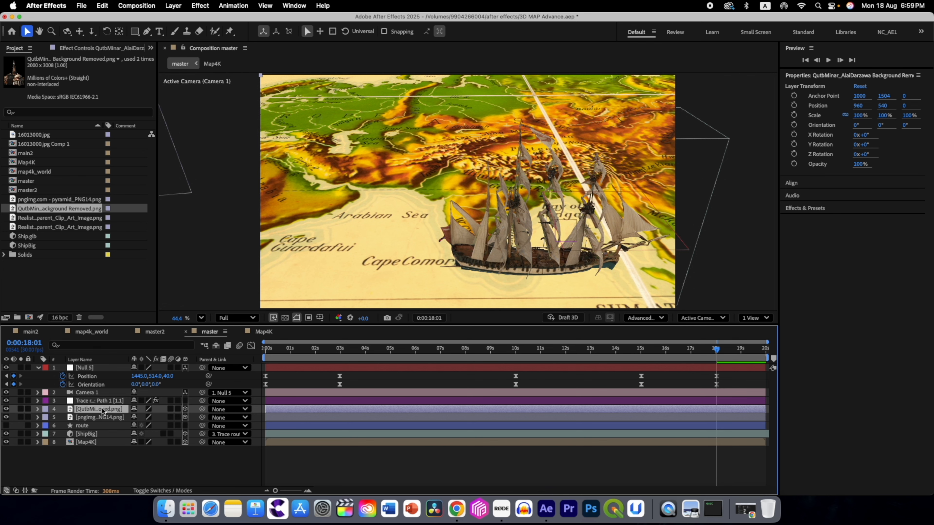
Set the Qutb Minar layer's X Rotation to 90° and move it along X to Position 1319.6.
key(r)
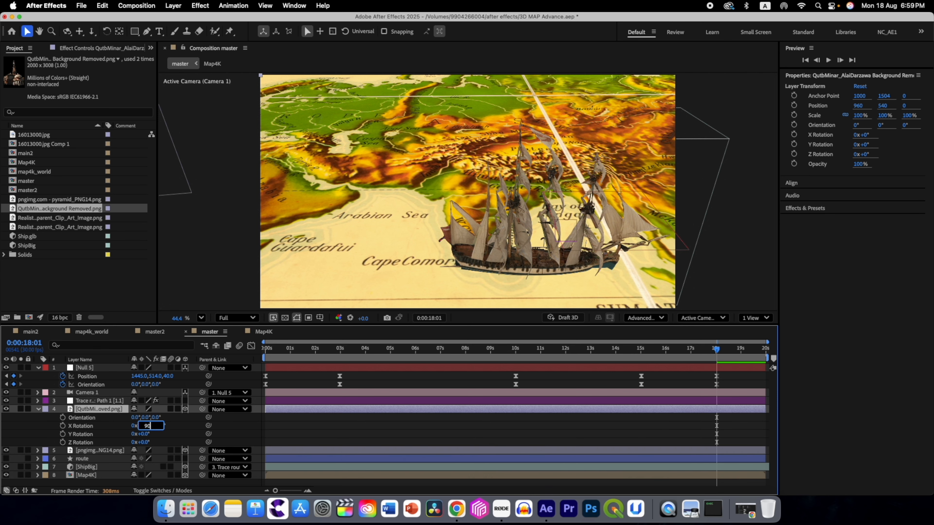
key(Return)
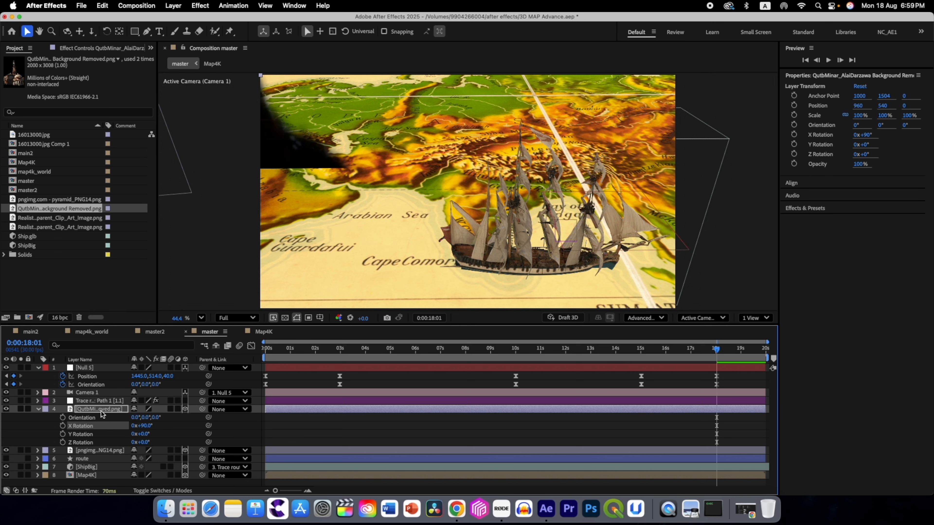
scroll(256, 221, down, 2)
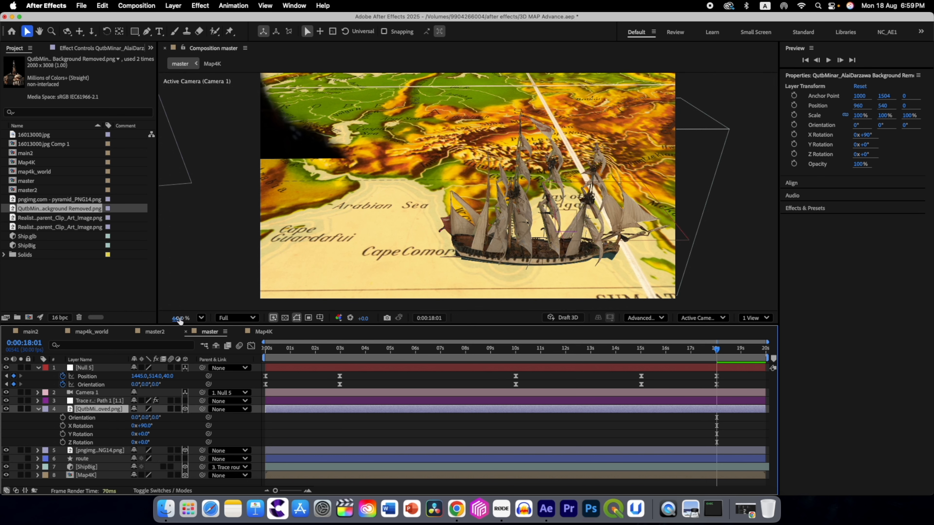
drag(180, 320, 166, 318)
drag(281, 180, 477, 170)
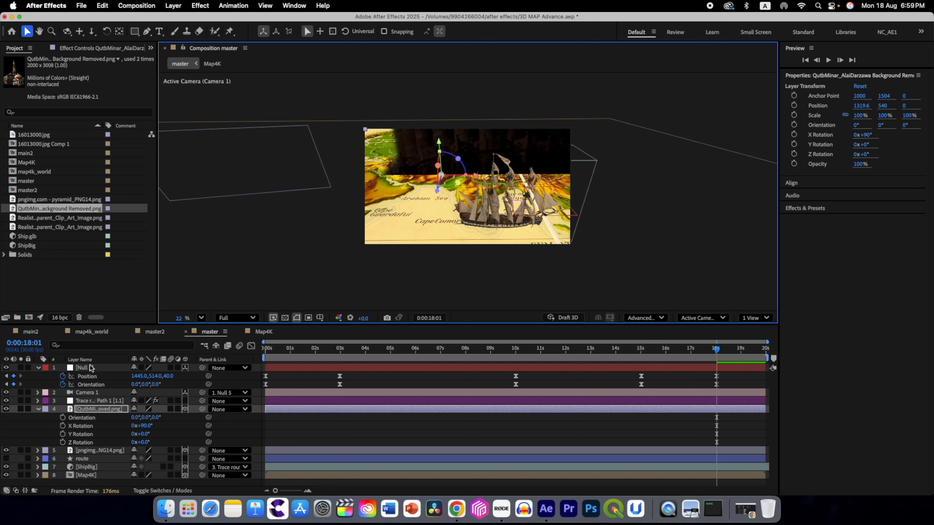
Scale the Qutb Minar to 9% and place it at Position 1390.4, 571.7, -105 with Orientation 0°, 0.6°, 0.8°.
click(89, 410)
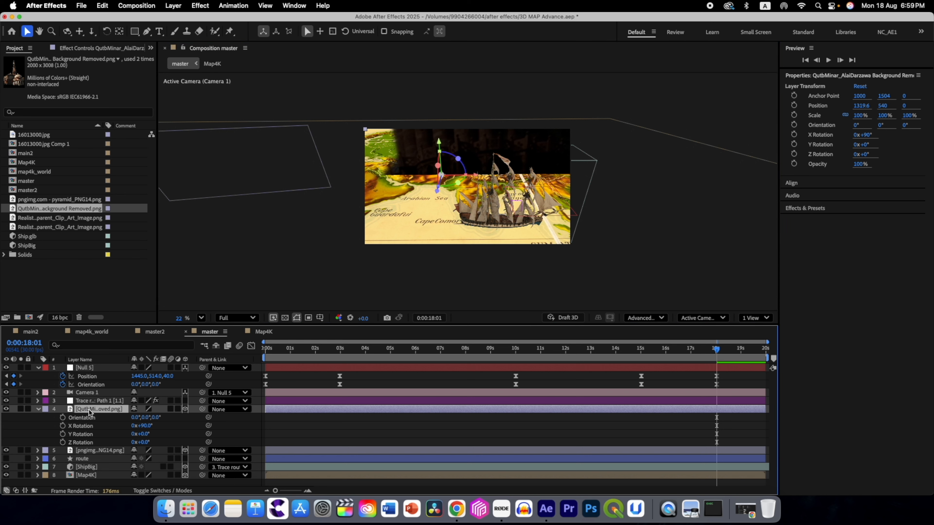
key(s)
drag(146, 420, 96, 417)
mouse_move(439, 166)
mouse_down()
mouse_move(444, 178)
mouse_move(445, 155)
mouse_up()
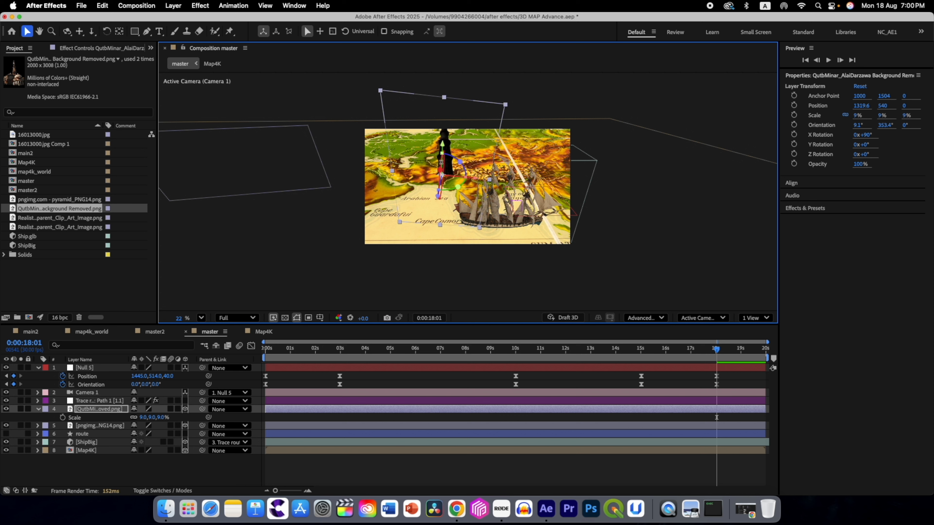
drag(442, 145, 441, 77)
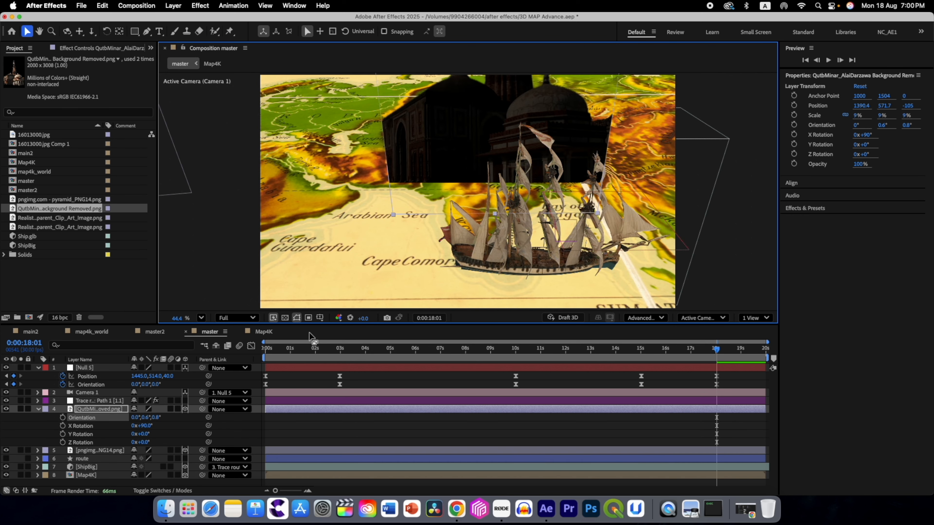
Reduce the Qutb Minar layer's Scale to 5%.
key(s)
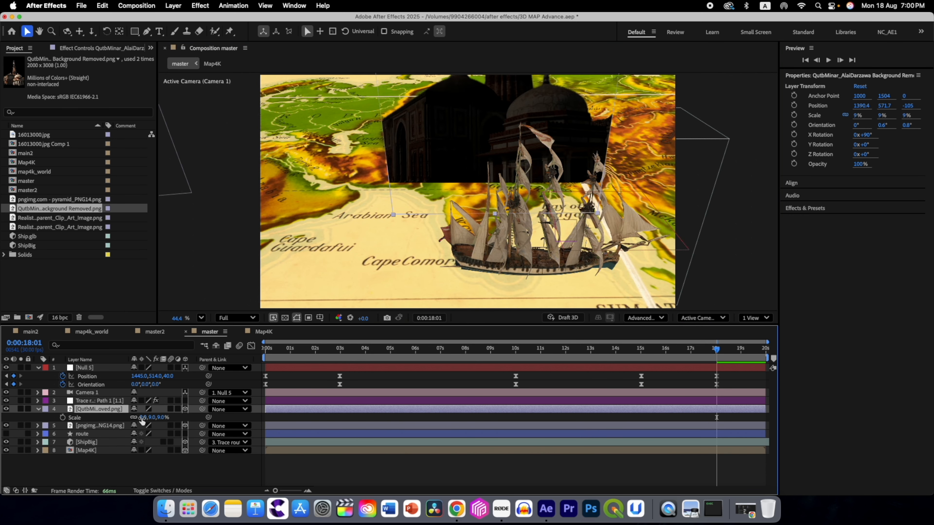
click(156, 418)
text(5)
key(Return)
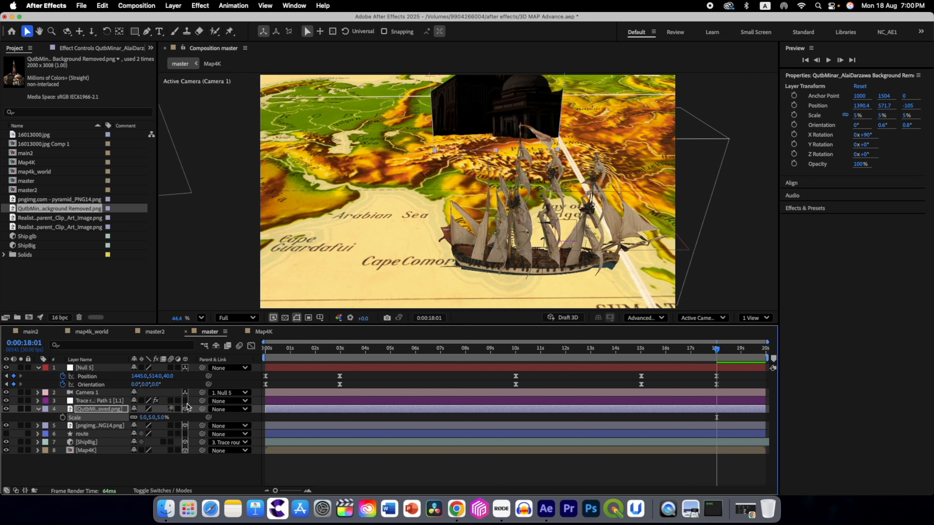
At 0:00:16:26, scale the Qutb Minar to 2% and move it over India at Position 1362.6, 595.7, -24.9.
key(p)
drag(156, 417, 178, 417)
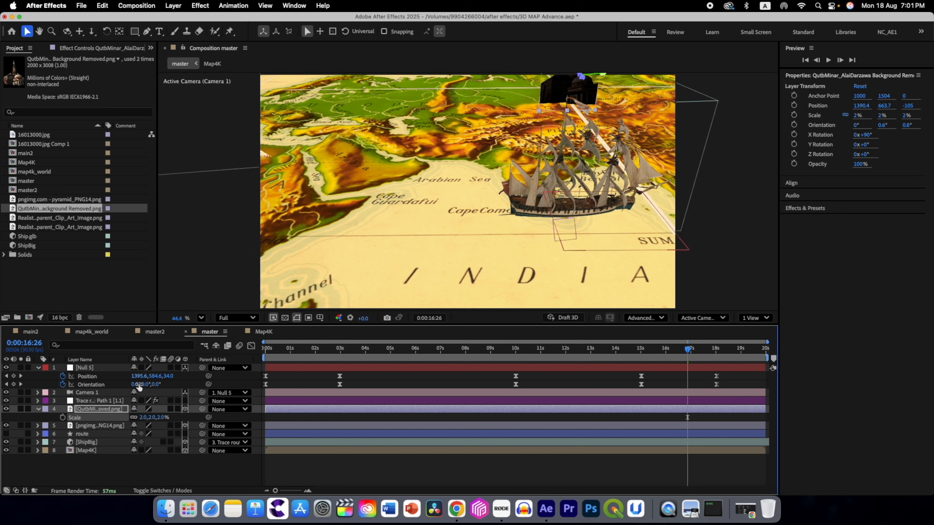
key(p)
drag(154, 418, 201, 418)
drag(516, 202, 503, 142)
mouse_move(154, 418)
mouse_down()
mouse_move(166, 418)
mouse_move(141, 417)
mouse_up()
click(104, 410)
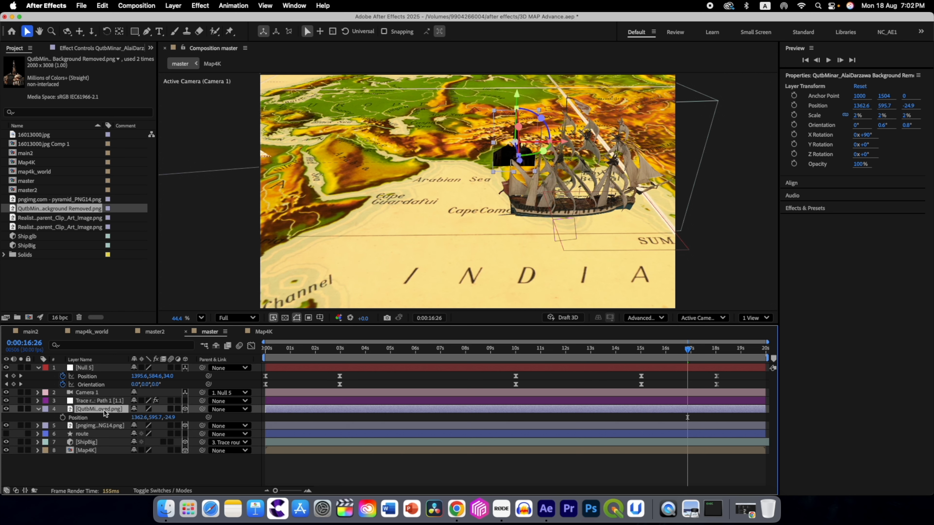
Scale the Qutb Minar to 5% and raise it over India at Position 1380.1, 596, -63.2.
drag(141, 417, 143, 417)
drag(506, 117, 589, 105)
click(38, 409)
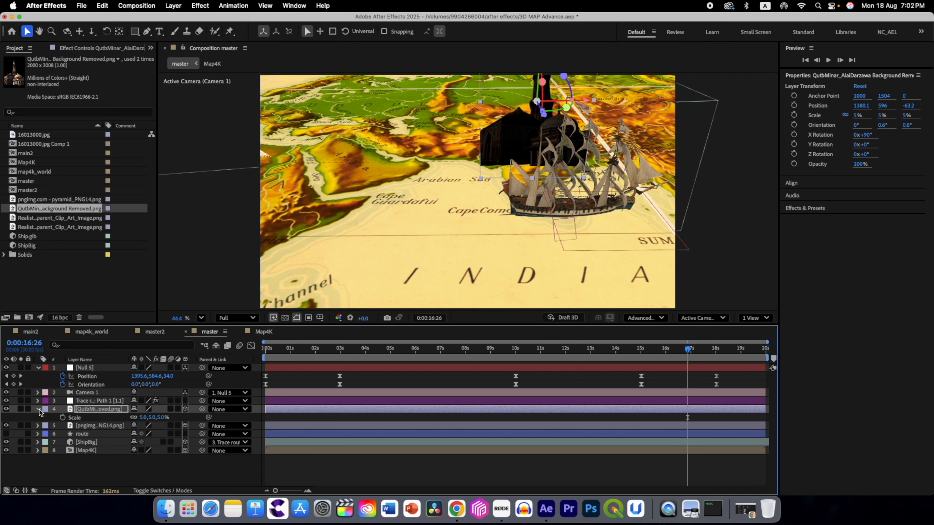
Turn off Accepts Lights in the Qutb Minar layer's Material Options, collapse the layer, and go to 0:00:15:01.
click(38, 410)
scroll(67, 451, down, 3)
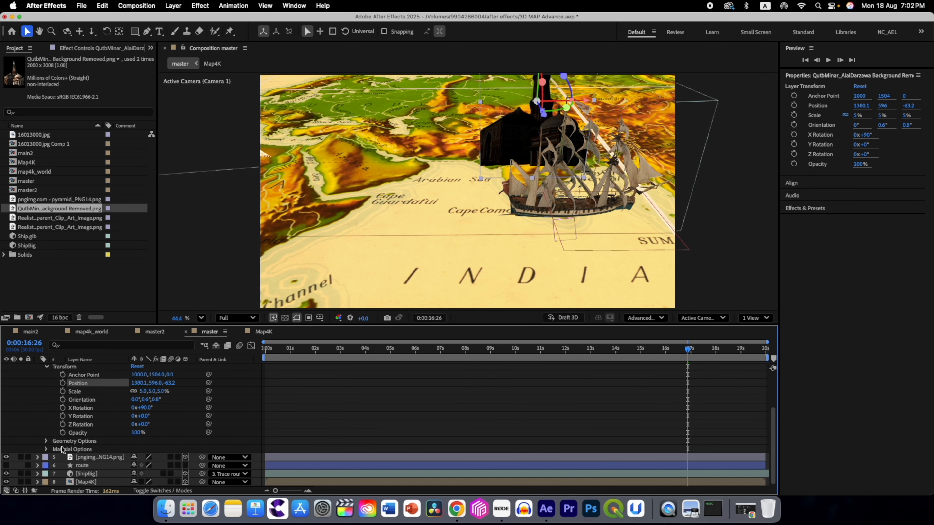
click(46, 449)
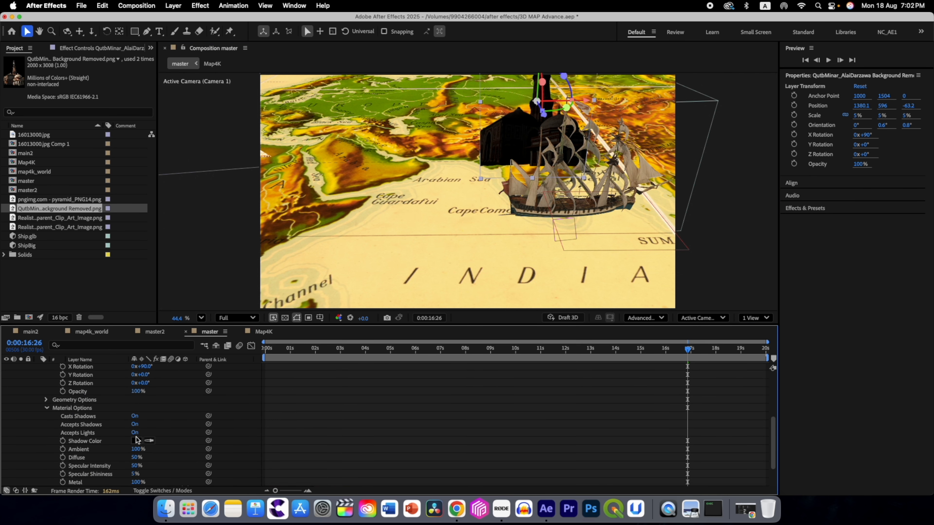
click(135, 433)
scroll(51, 390, up, 2)
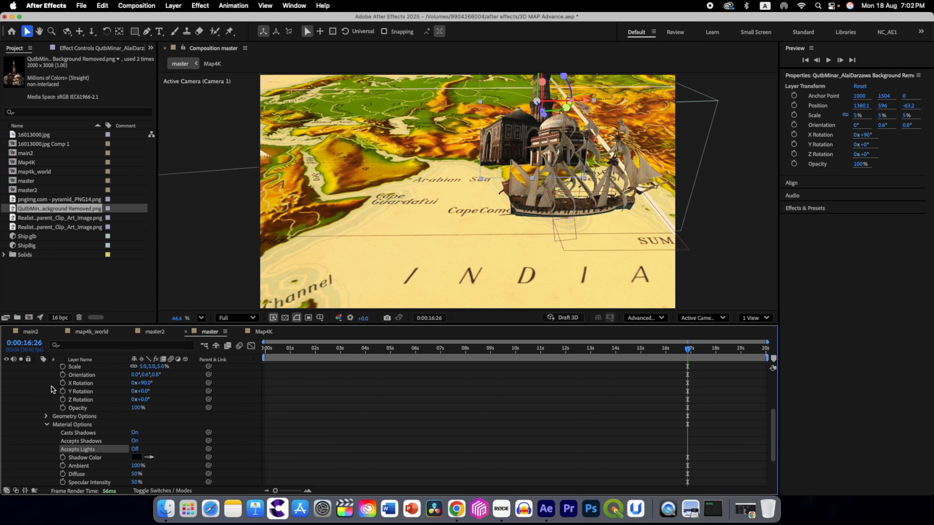
scroll(46, 409, up, 5)
click(38, 409)
drag(688, 350, 641, 344)
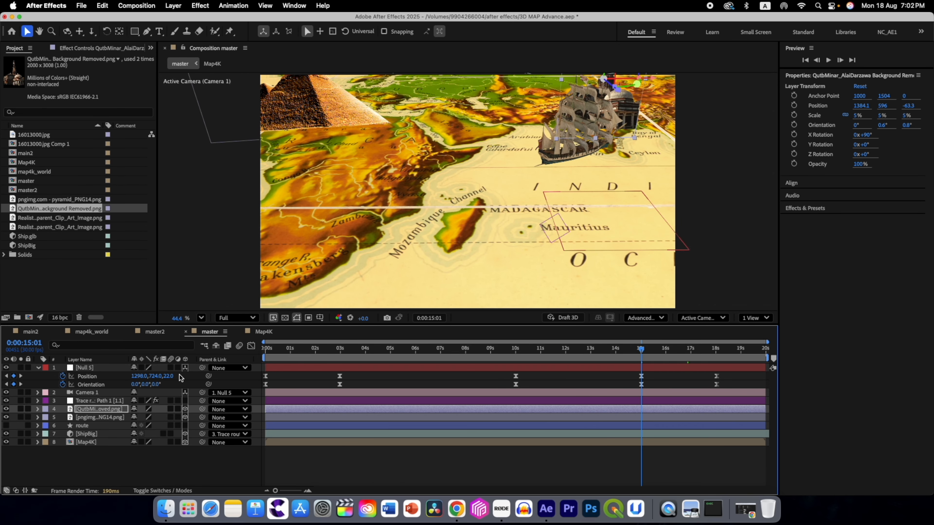
At 0:00:15:01, set the camera null's Z Position to -46 and turn the Qutb Minar to Z Rotation -5°.
drag(169, 376, 155, 376)
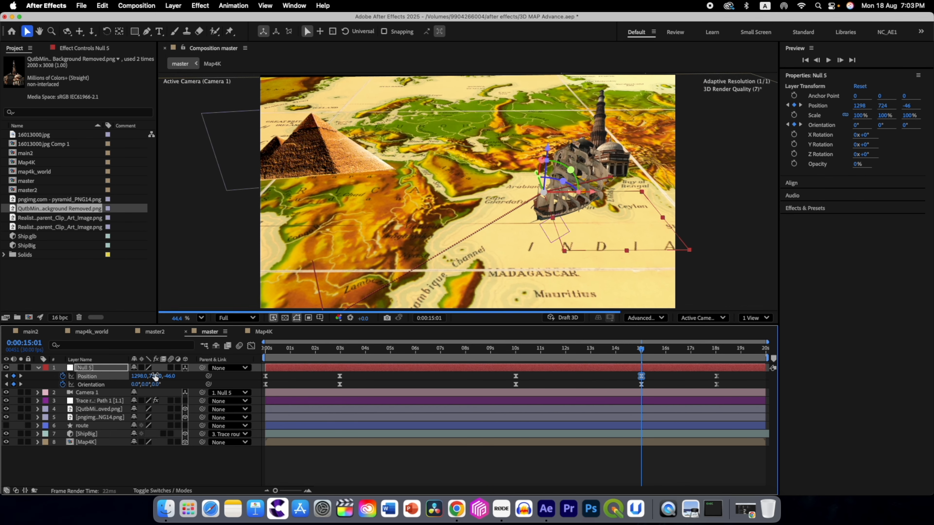
click(99, 409)
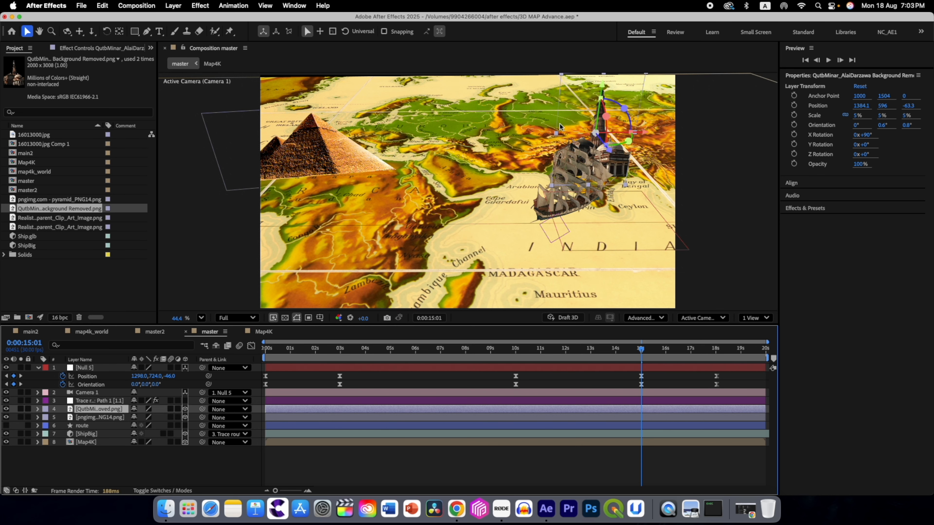
click(606, 348)
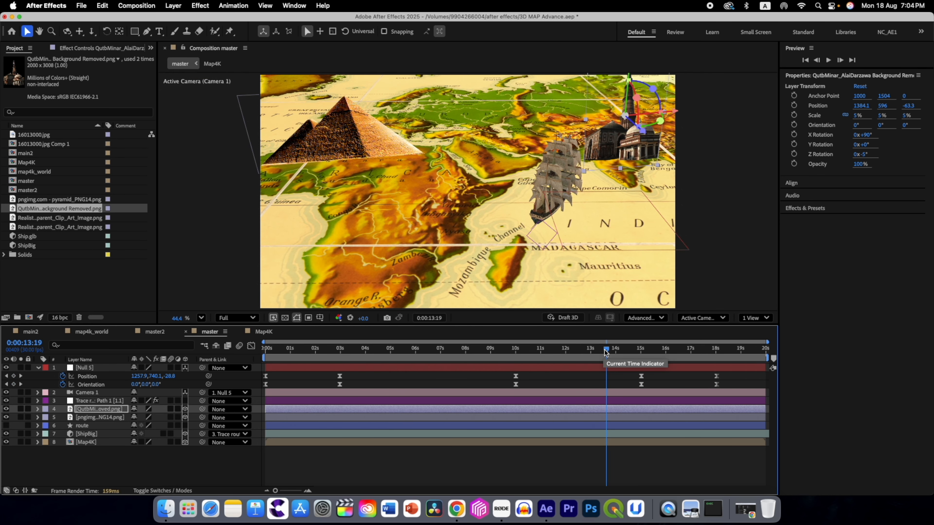
At 0:00:10:00, reframe the ship and Africa by setting the camera null's Position to 1117, 973, -69.
drag(605, 353, 518, 352)
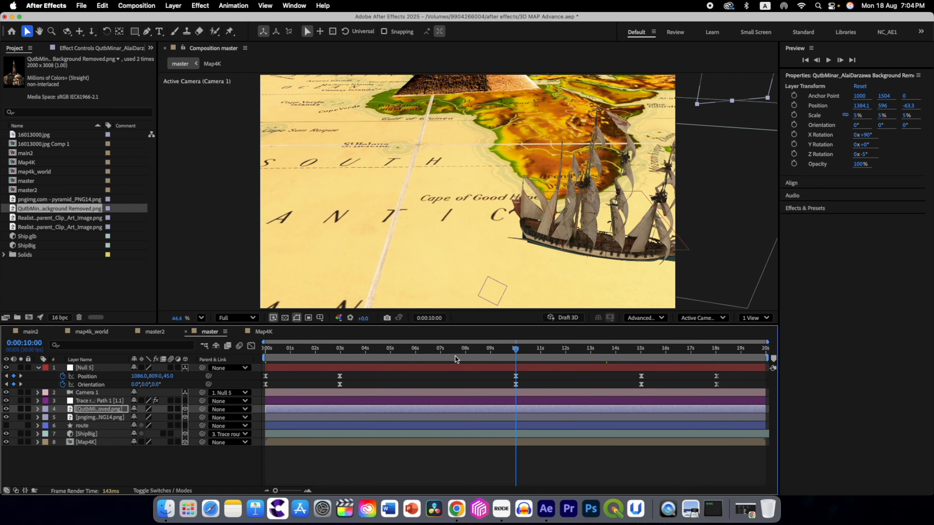
mouse_move(167, 376)
mouse_down()
mouse_move(156, 381)
mouse_move(197, 377)
mouse_move(111, 375)
mouse_move(181, 377)
mouse_up()
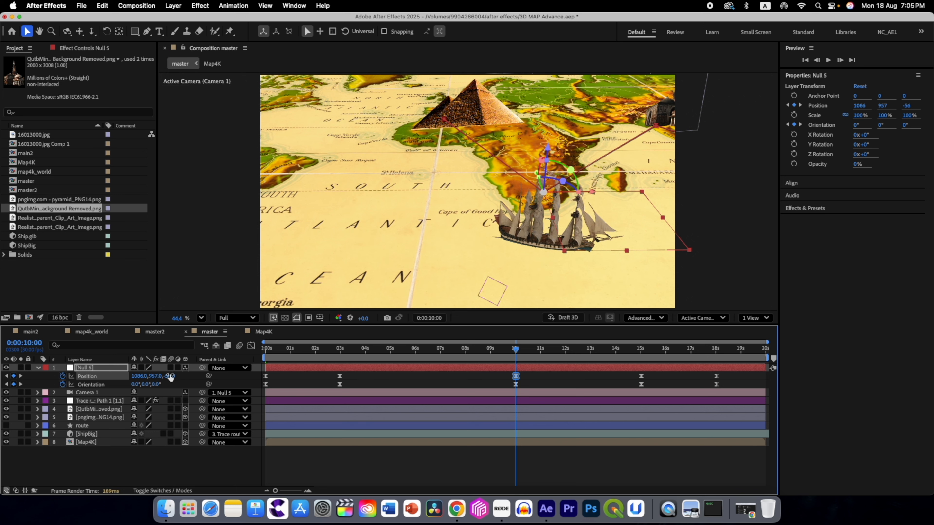
drag(170, 376, 139, 378)
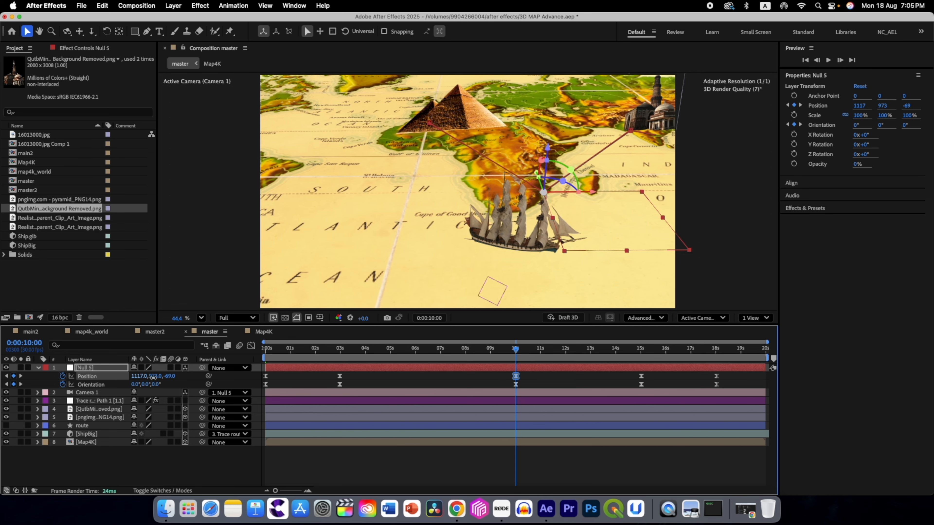
At 0:00:00:00, add the Realistic Cloud image above the Qutb Minar layer, make it 3D, and scale it to 67%.
drag(517, 353, 263, 350)
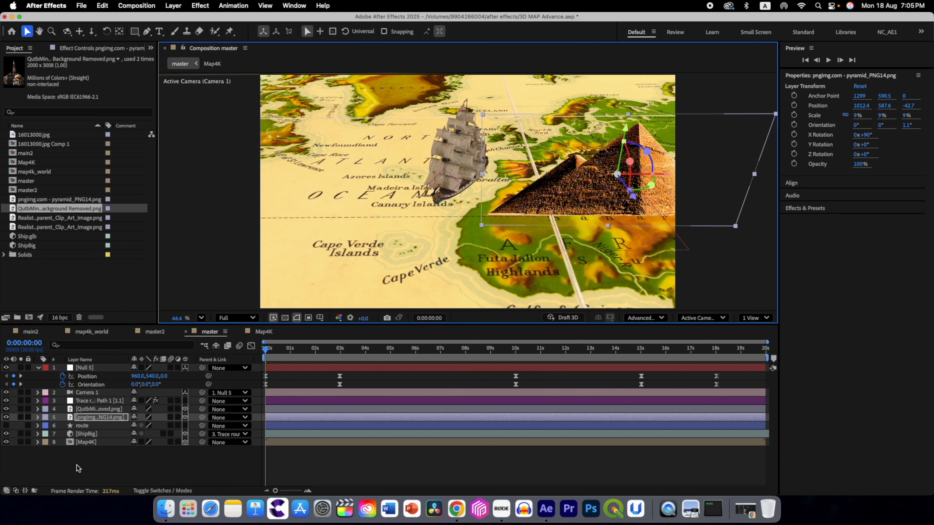
click(77, 467)
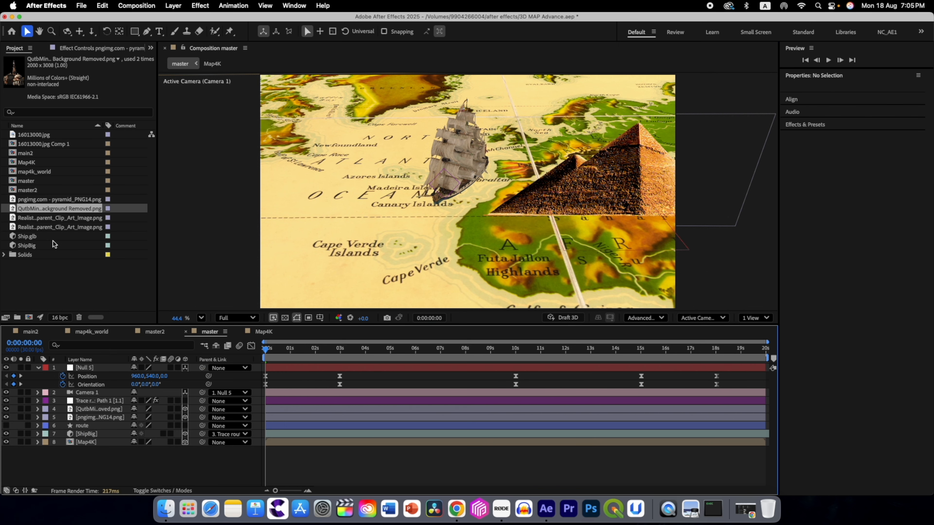
click(34, 227)
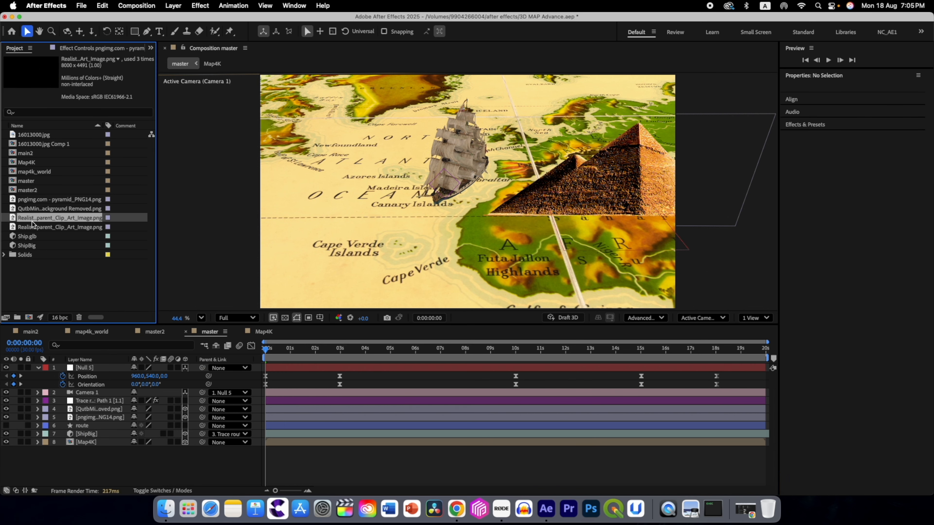
drag(34, 227, 61, 407)
click(185, 409)
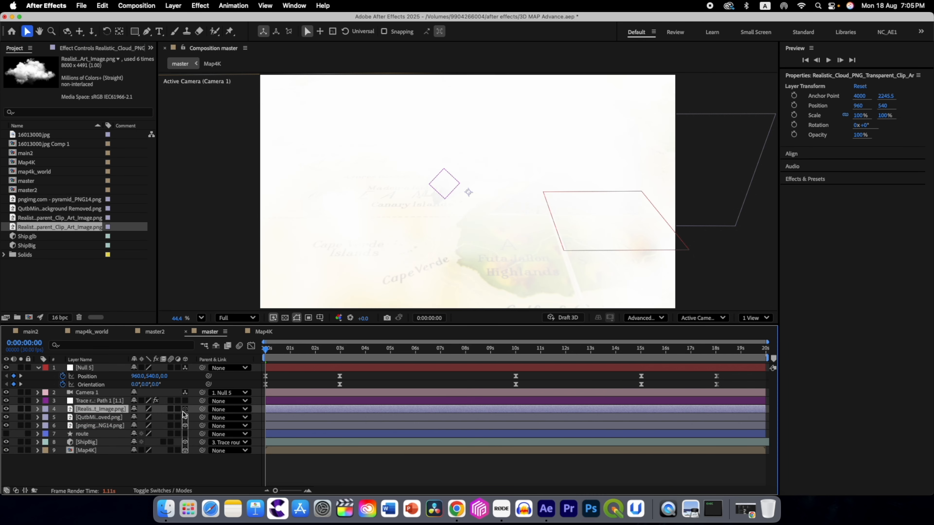
key(s)
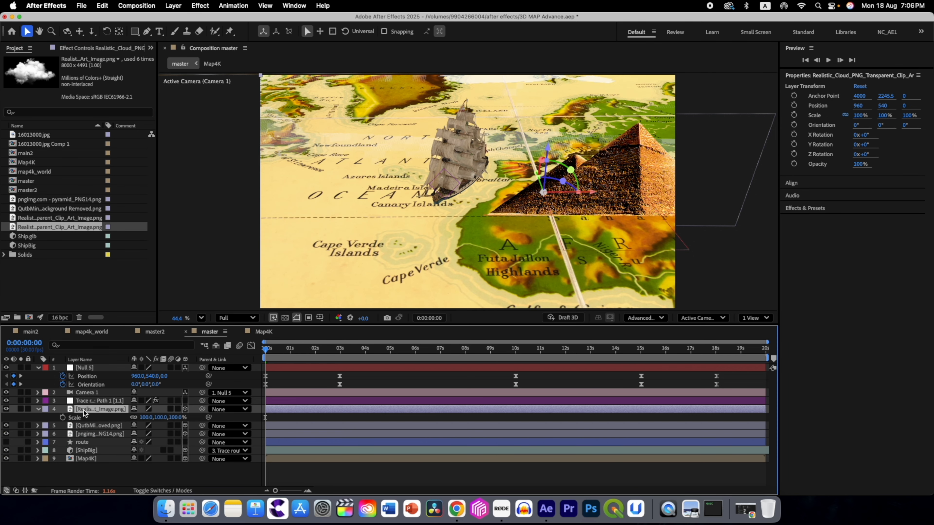
drag(145, 419, 128, 419)
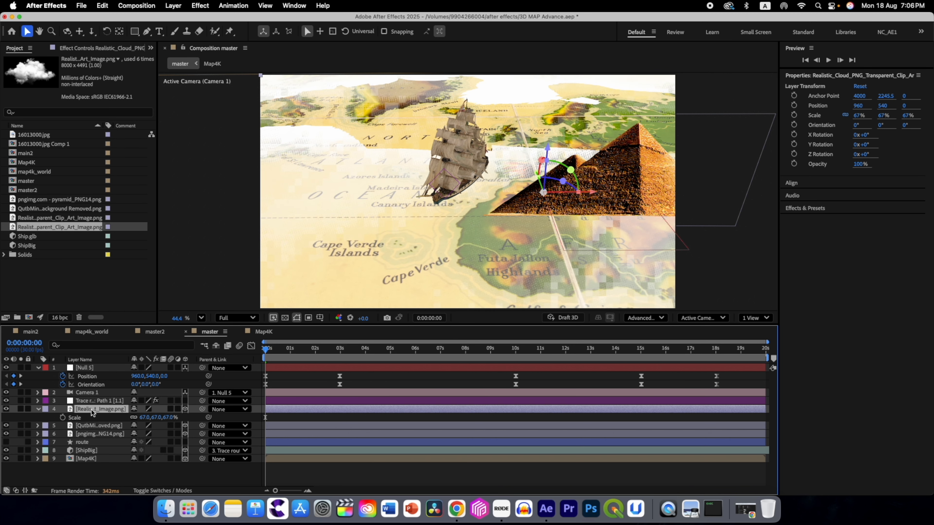
Stand the cloud upright by setting its X Rotation to 90°.
key(r)
click(146, 426)
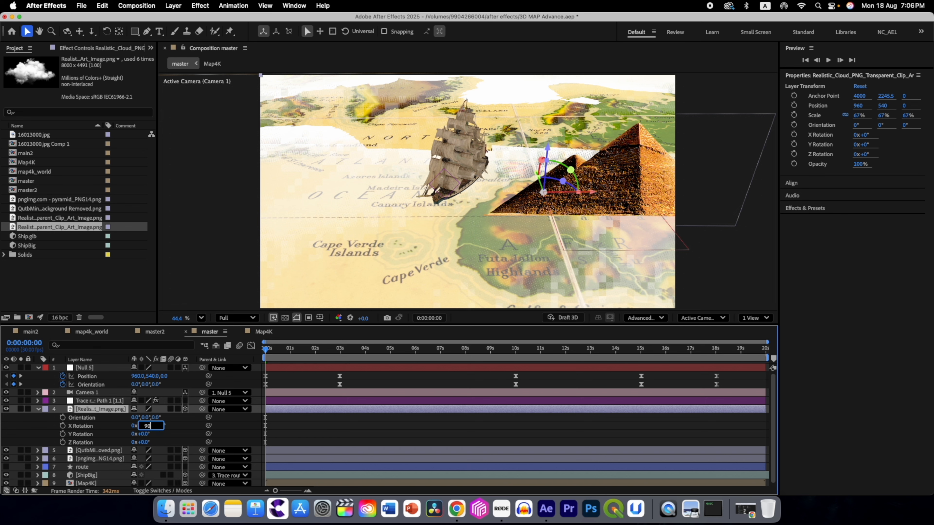
text(90)
key(Return)
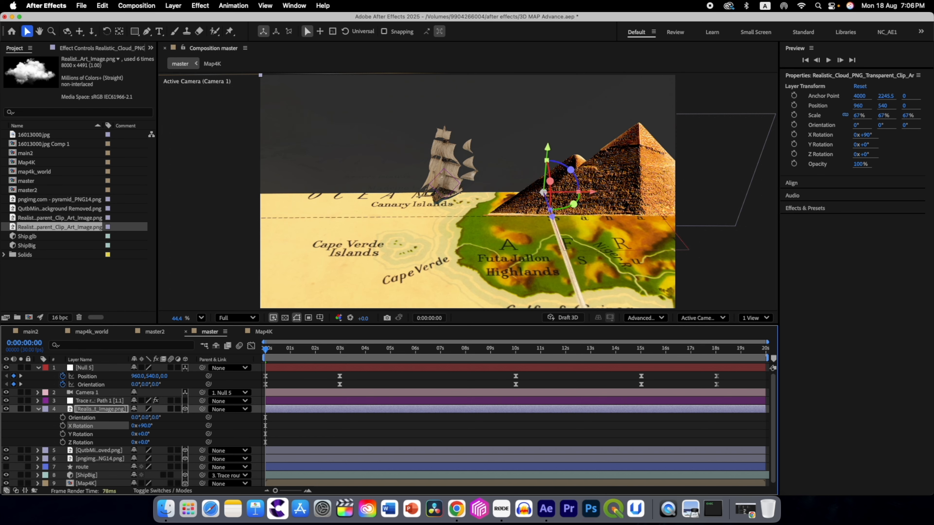
Turn off Accepts Lights in the cloud layer's Material Options and collapse the layer.
click(40, 410)
click(40, 411)
scroll(59, 438, down, 5)
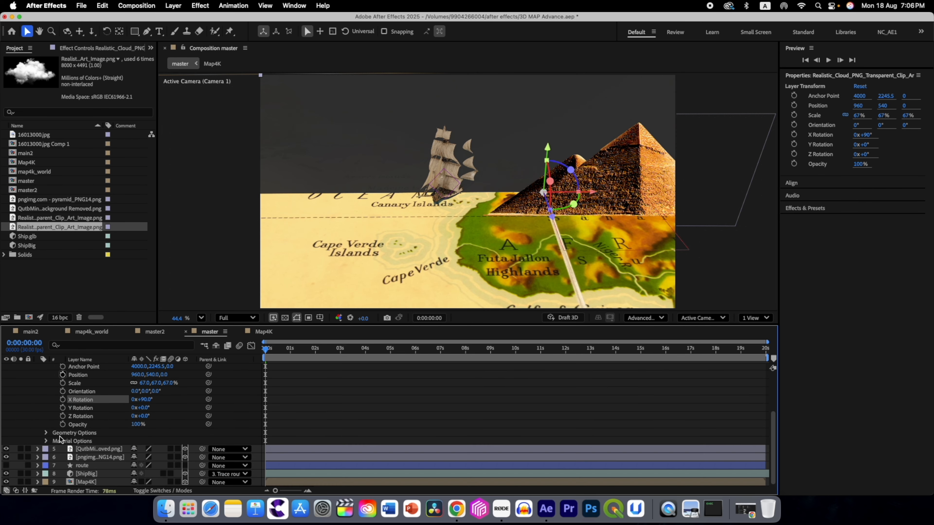
click(46, 441)
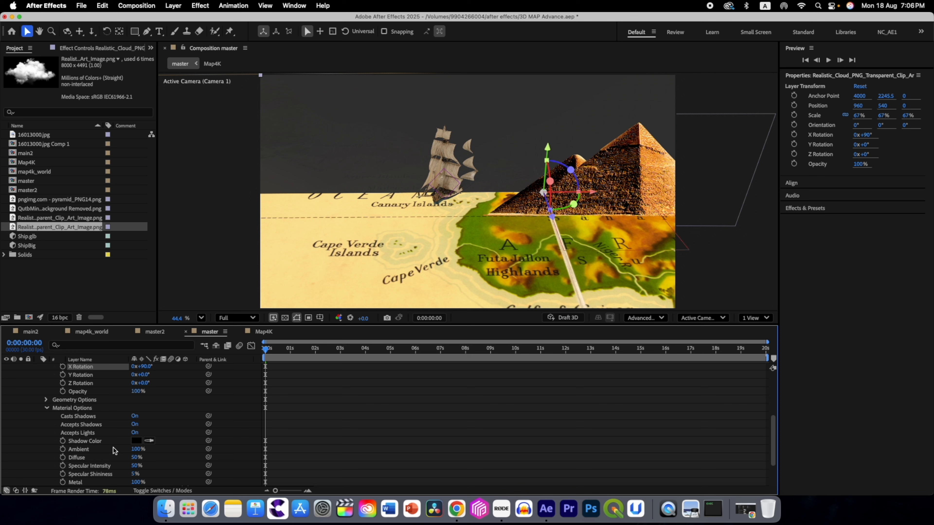
click(135, 433)
scroll(91, 403, up, 5)
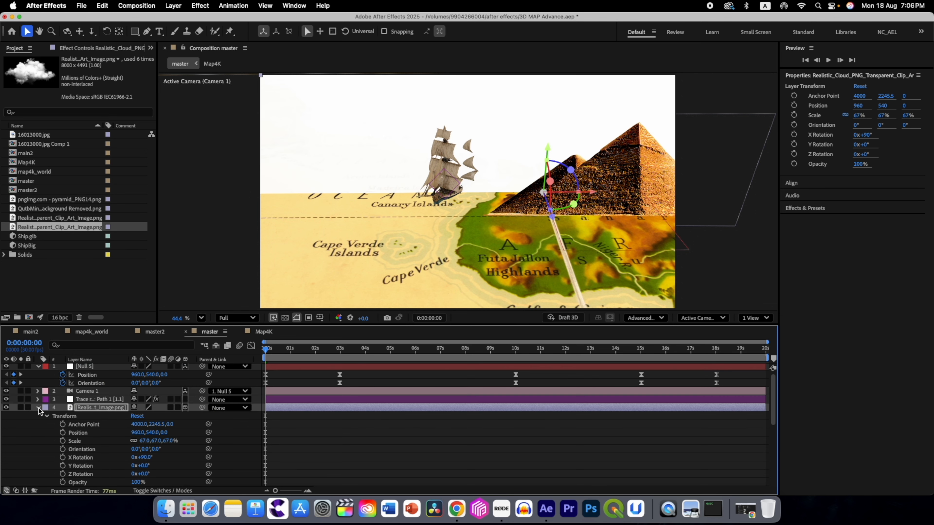
click(39, 409)
Scale the cloud layer down to 3%.
click(85, 410)
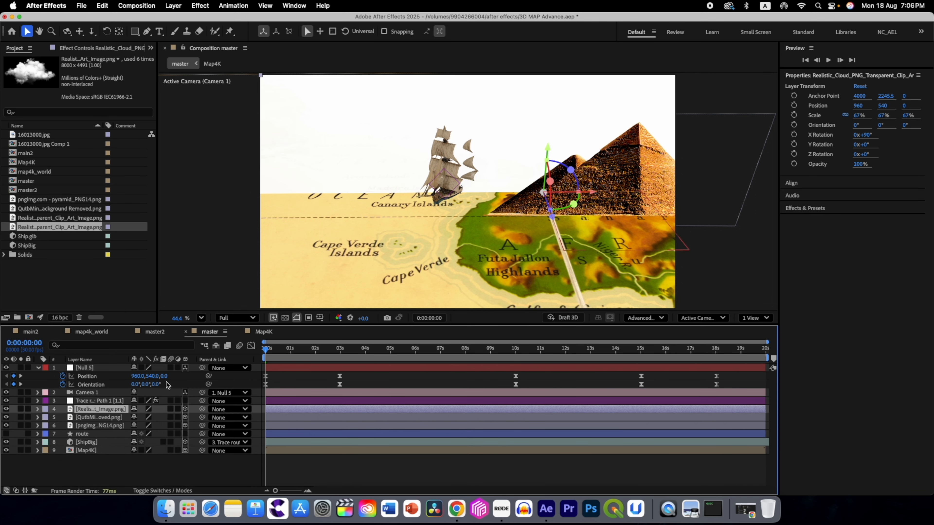
key(s)
drag(159, 421, 142, 420)
click(142, 418)
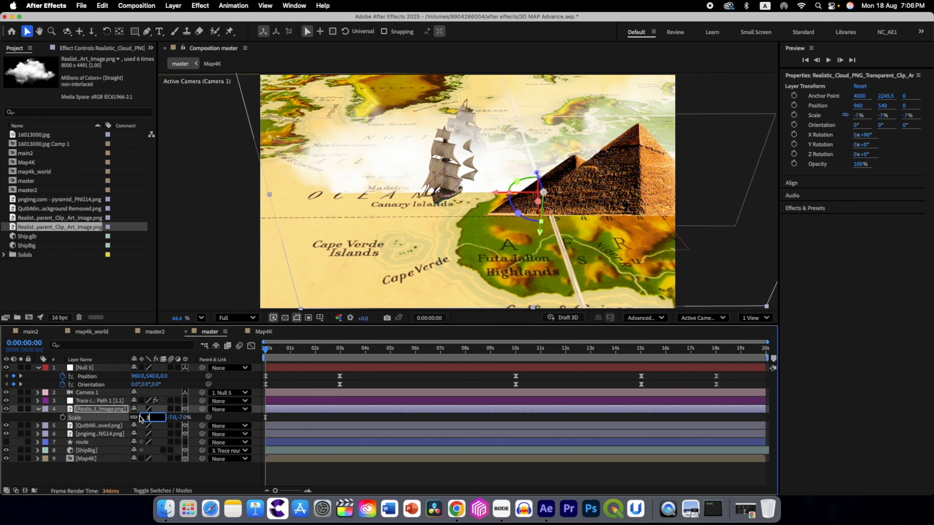
key(Return)
Raise the cloud and shift it west over the Atlantic to Position 769.8, 540, -91.2.
drag(547, 146, 542, 100)
drag(601, 152, 522, 151)
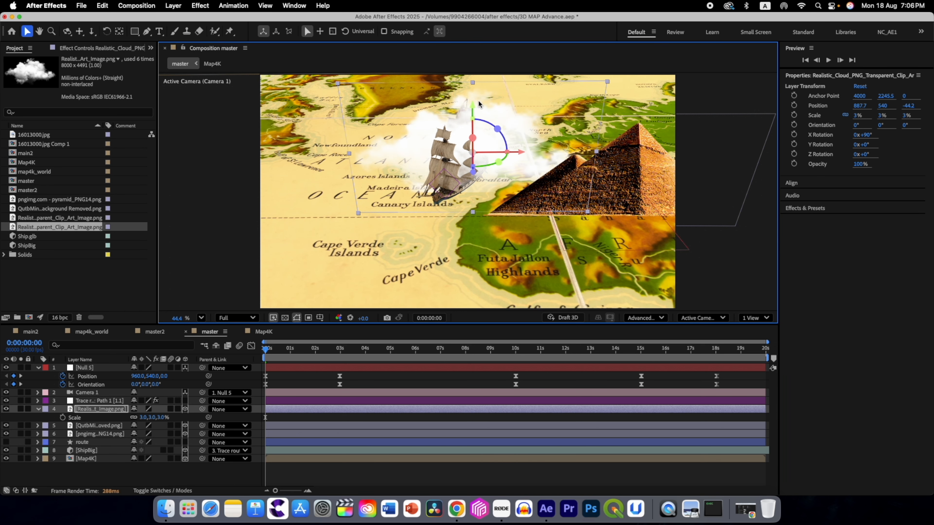
drag(474, 106, 465, 84)
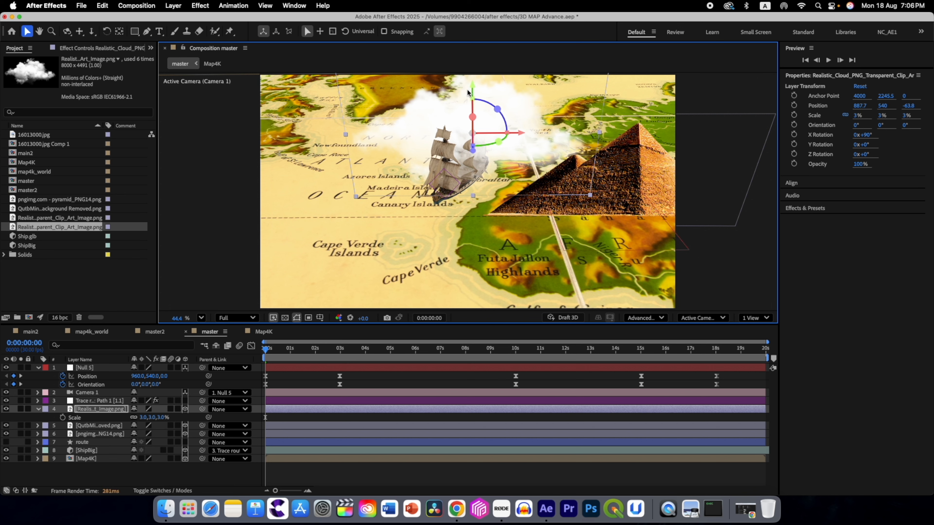
drag(521, 133, 470, 132)
drag(419, 87, 418, 66)
drag(464, 113, 429, 112)
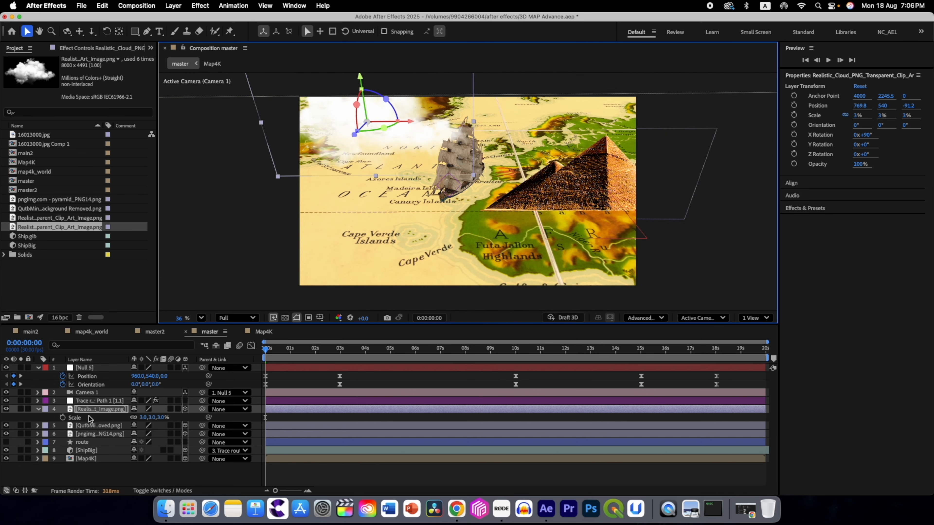
Duplicate the cloud layer and move the copy east above the pyramid to Position 966.4, 540, -91.2.
click(85, 409)
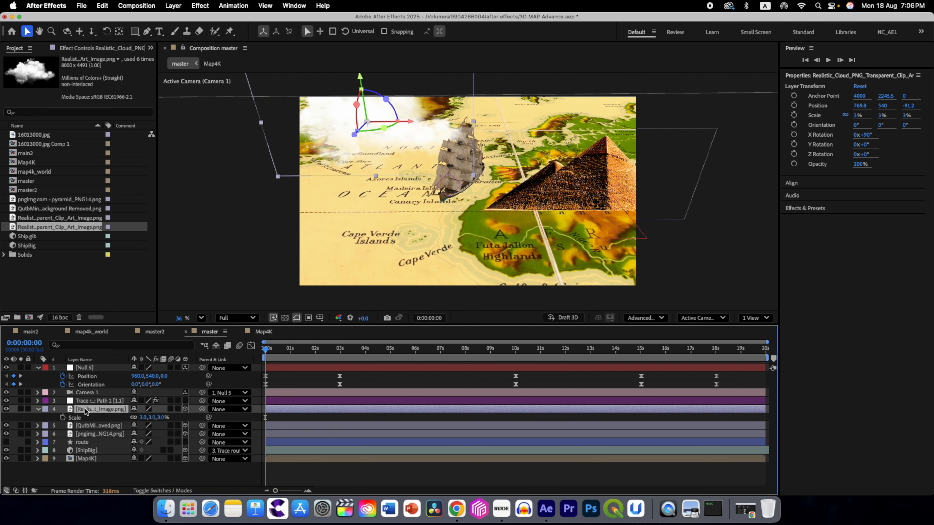
key(super+d)
drag(410, 121, 582, 122)
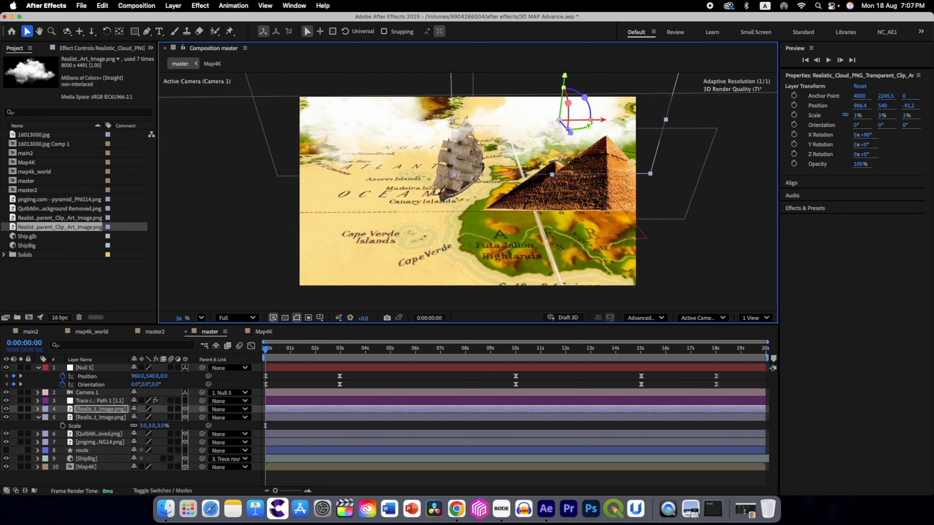
Set the duplicated cloud's Opacity to 80% and adjust the original cloud's opacity too.
click(103, 407)
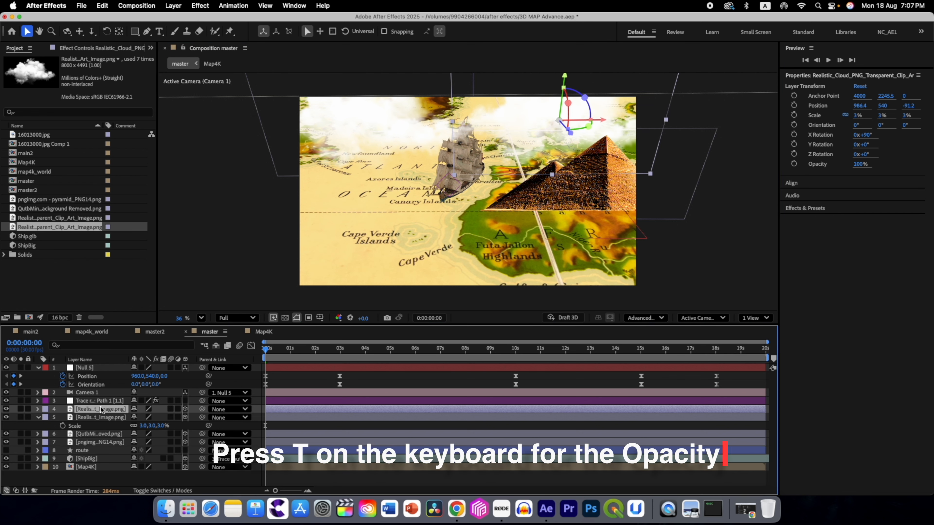
key(t)
click(132, 419)
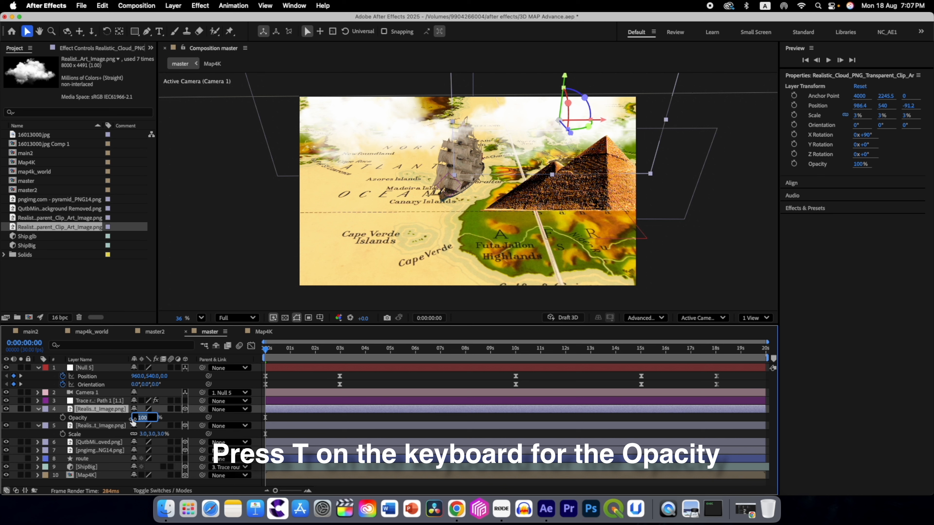
text(80)
key(Return)
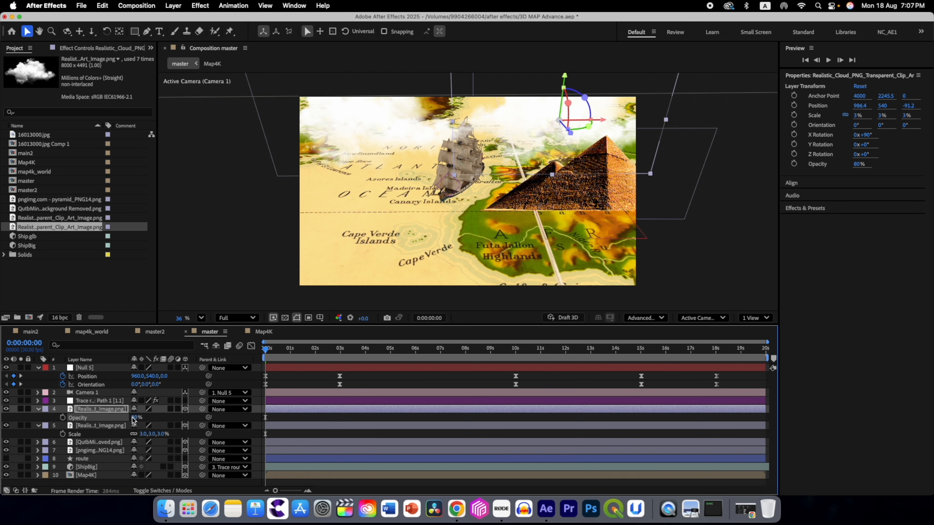
click(87, 426)
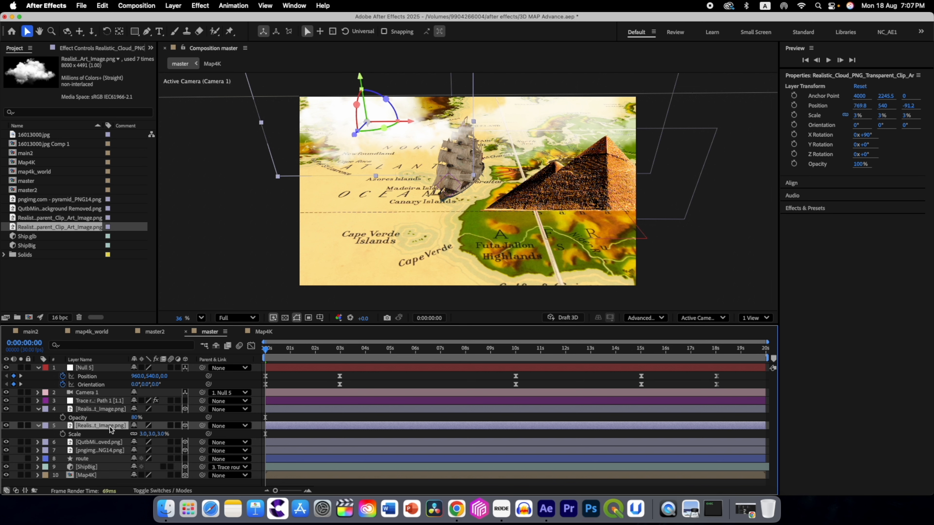
click(133, 435)
key(Return)
At about 0:00:10:04, duplicate the eastern cloud and move the copy beside the ship to Position 1139.2, 1073.7, -91.2.
drag(266, 348, 519, 326)
click(94, 409)
key(ctrl+d)
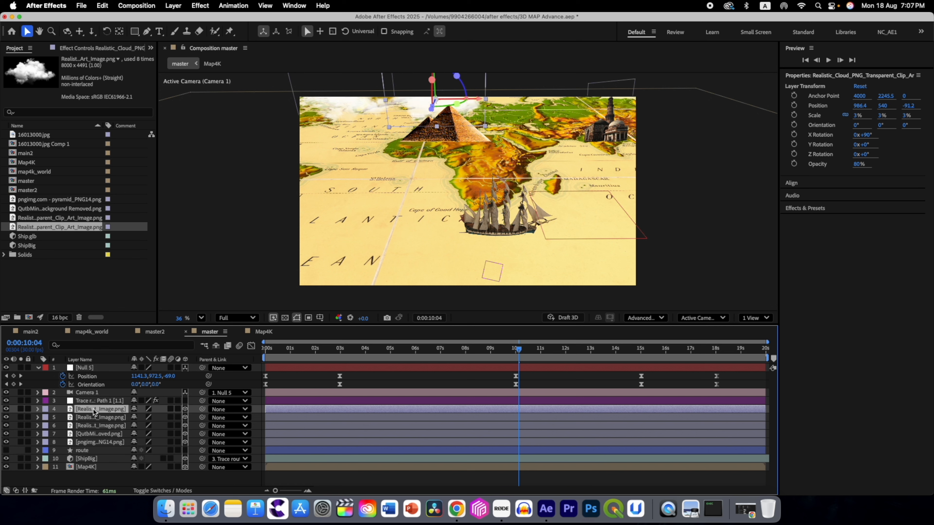
drag(434, 90, 376, 261)
drag(429, 223, 593, 237)
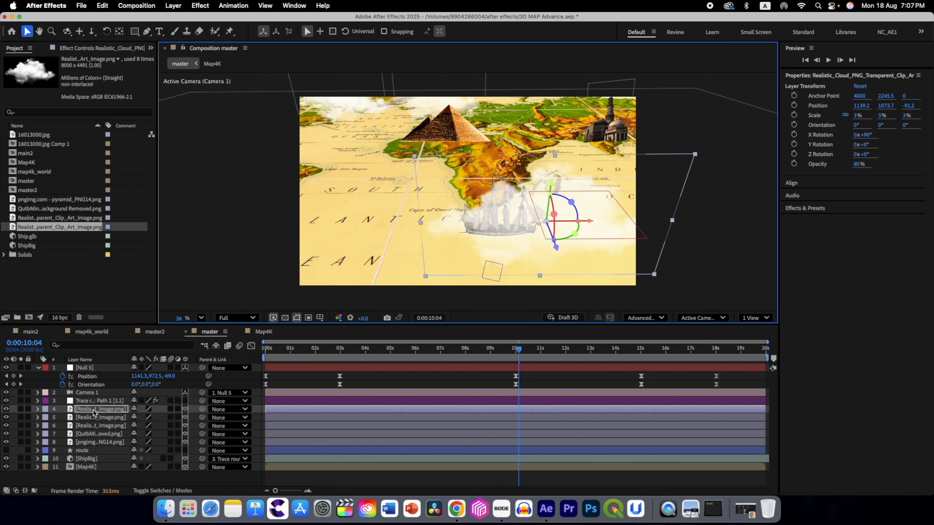
Reduce the Scale of the cloud beside the ship to 2%.
key(s)
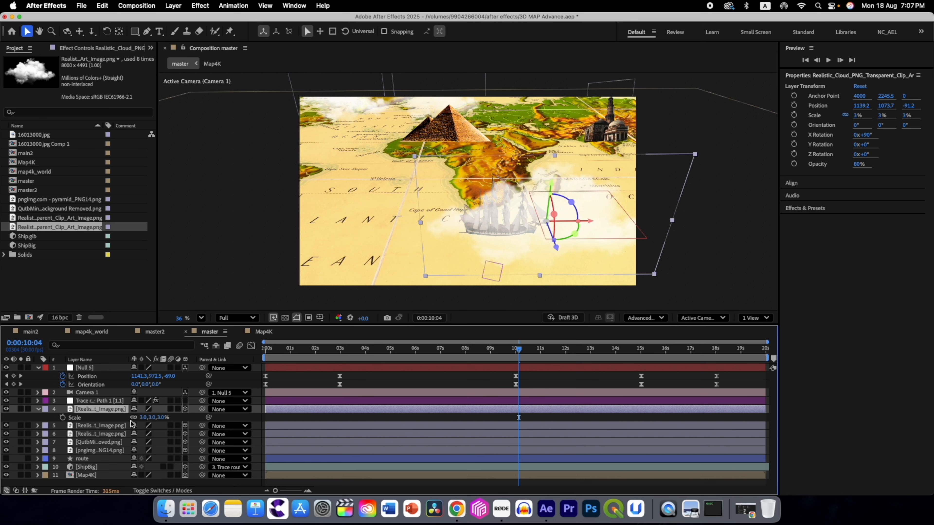
click(143, 419)
text(1)
key(Return)
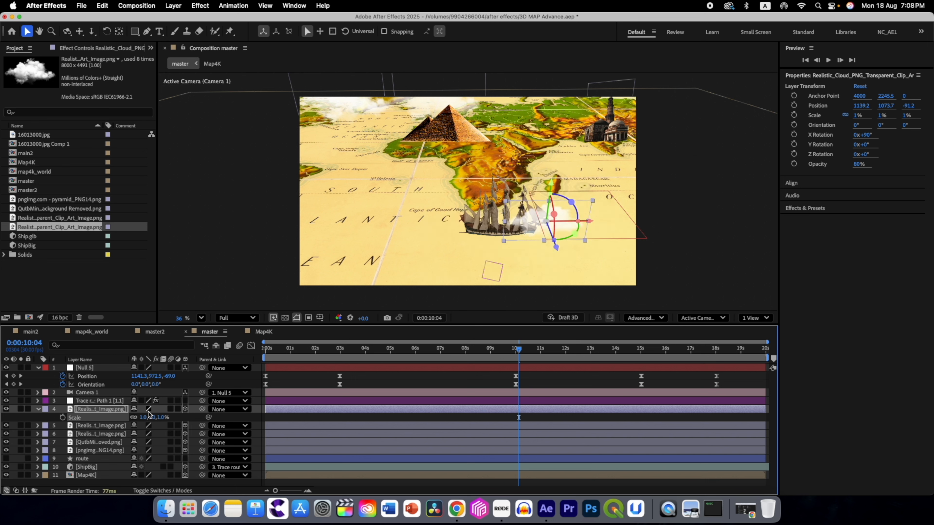
click(143, 419)
text(2)
key(Return)
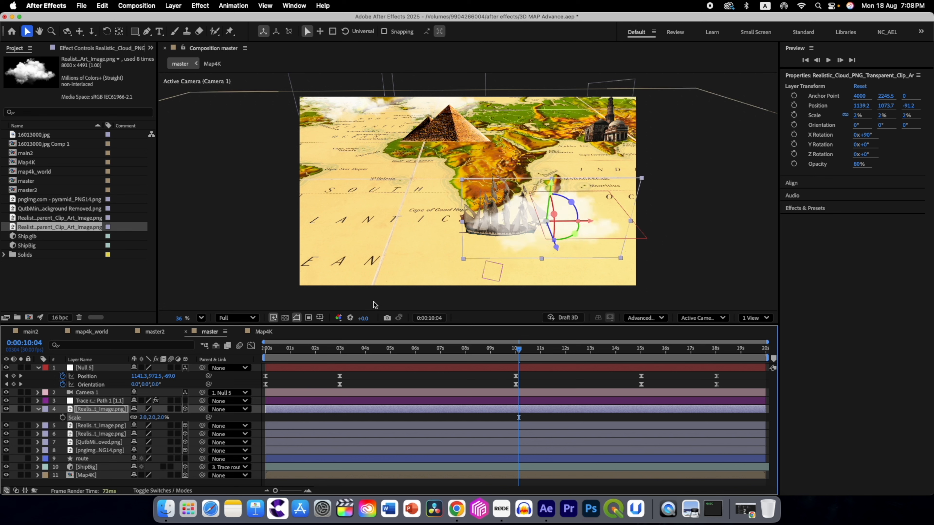
Duplicate the cloud beside the ship, move the copy west to Position 957.7, 1073.7, -98.7, and flip it vertically.
key(super+d)
drag(585, 222, 434, 226)
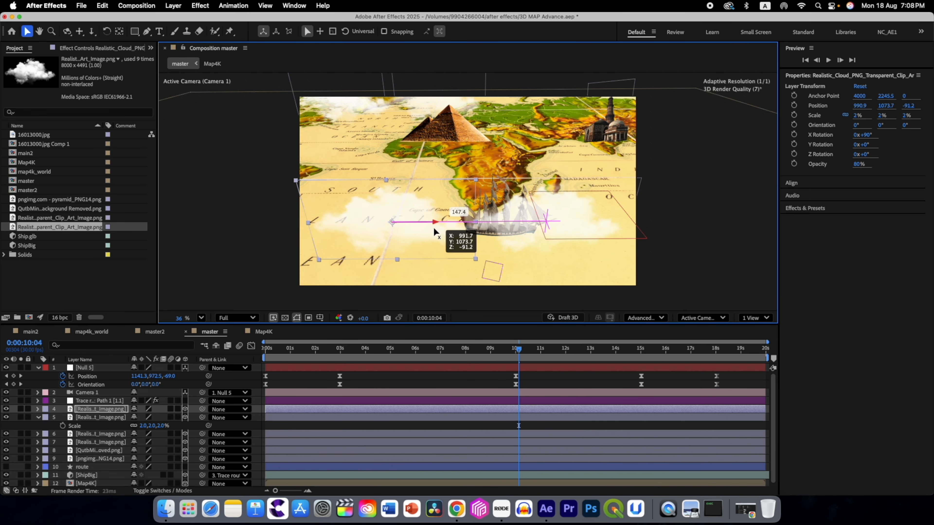
right_click(86, 409)
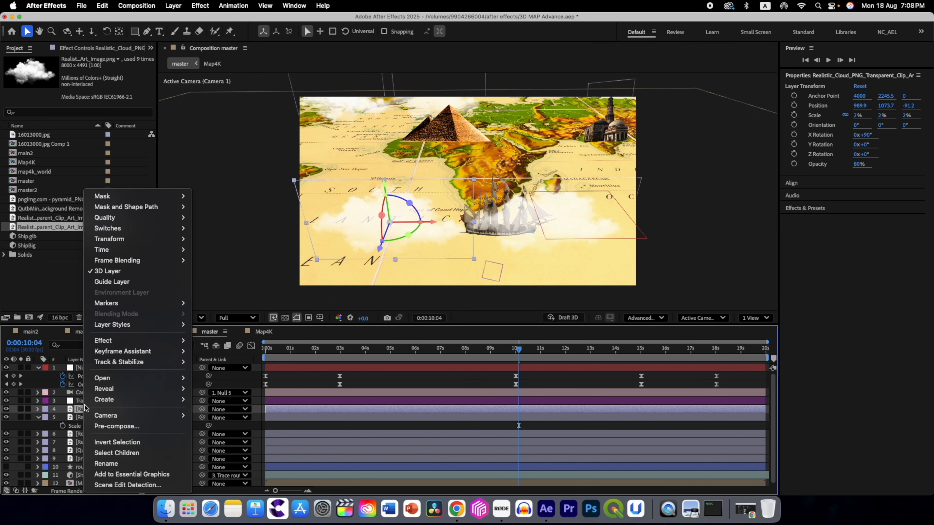
mouse_move(125, 239)
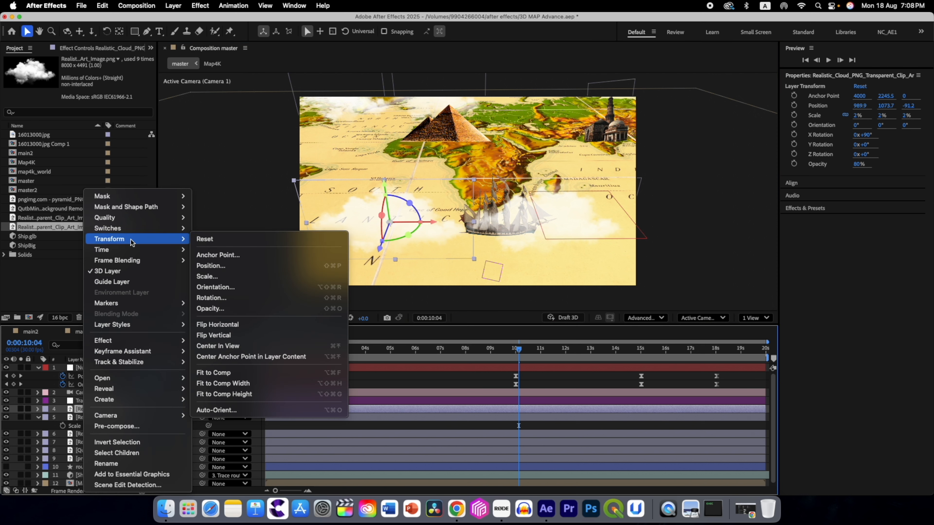
click(233, 335)
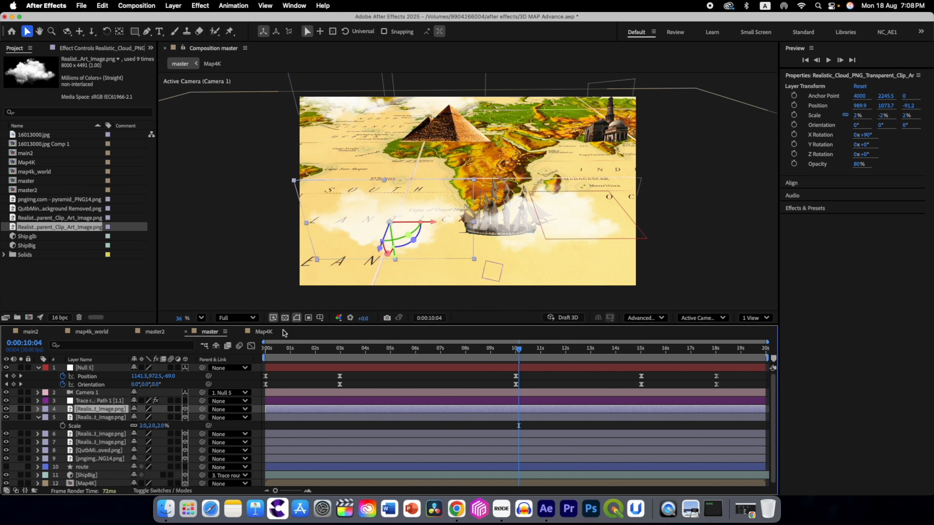
drag(396, 256, 398, 217)
Set the flipped cloud's Opacity to 100% and preview the result.
click(97, 410)
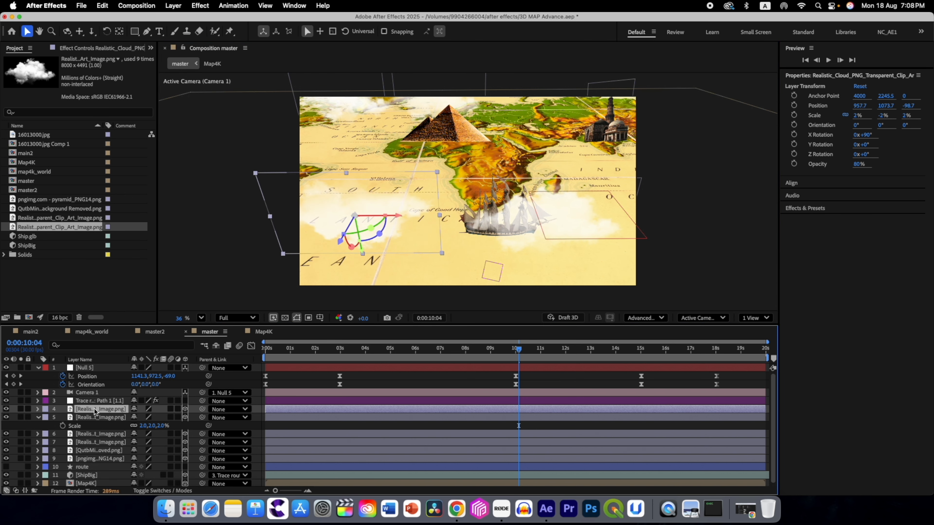
key(t)
drag(136, 418, 165, 423)
key(space)
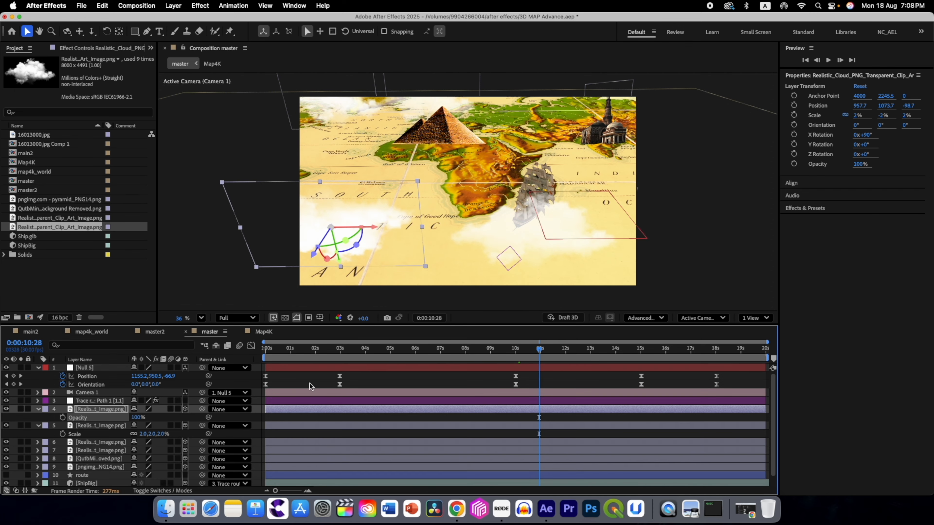
At 0:00:15:19, duplicate the cloud near the pyramid and move the copy above the Indian monument to Position 1368.4, 597.2, -101.9.
click(309, 426)
click(567, 350)
drag(567, 350, 653, 334)
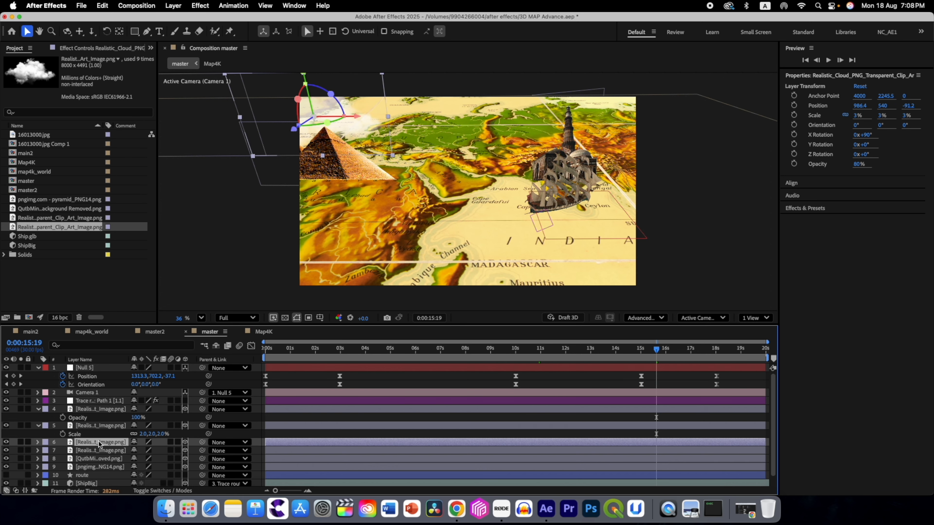
key(super+d)
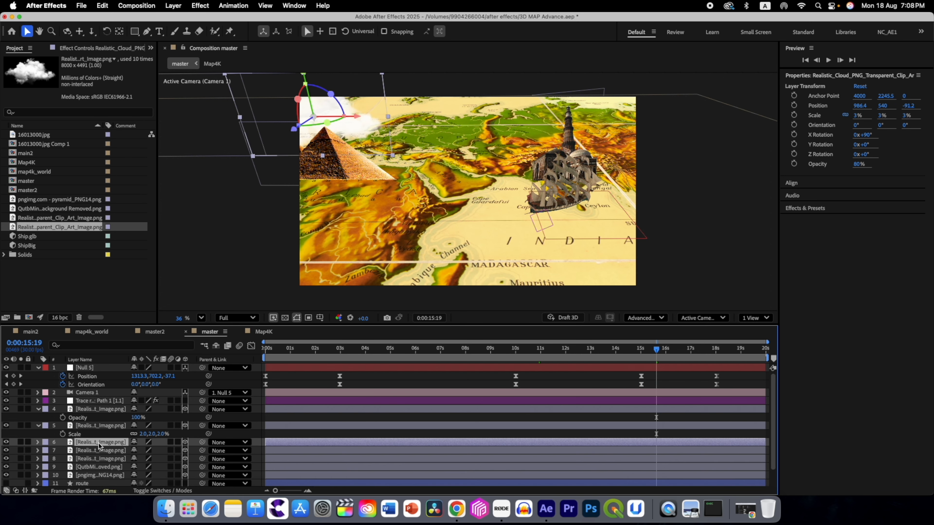
drag(358, 117, 608, 98)
drag(576, 128, 605, 125)
drag(570, 82, 571, 74)
drag(608, 118, 602, 117)
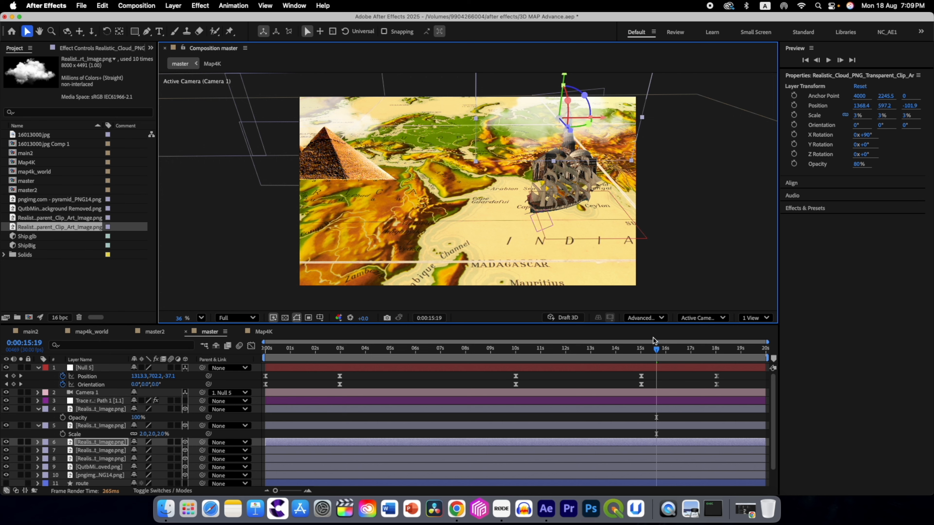
At 0:00:08:14, add the expression wiggle(0.5,10) to the Position of the original cloud in layer 8.
drag(659, 353, 478, 351)
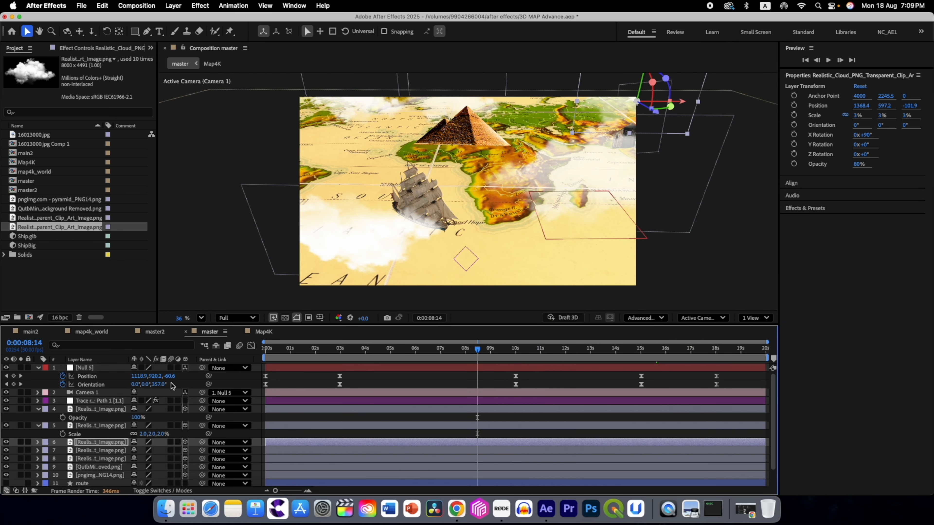
click(88, 461)
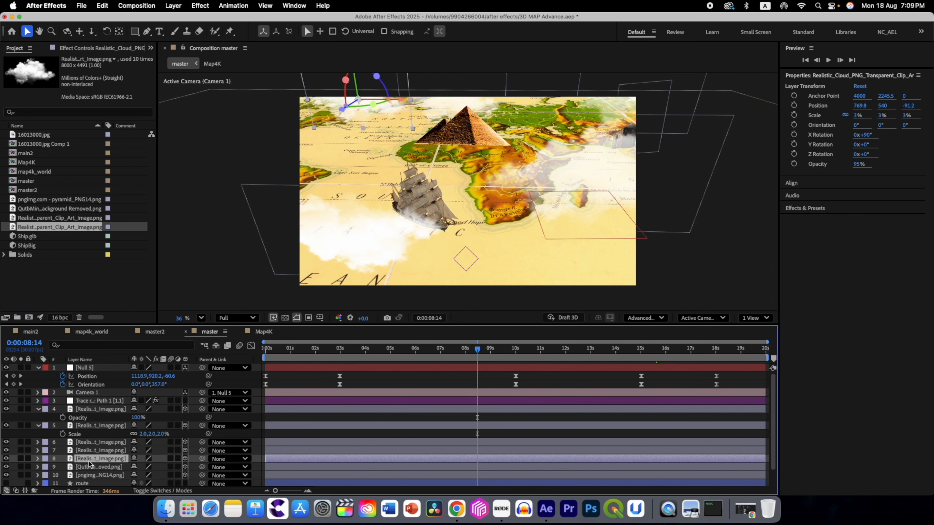
key(p)
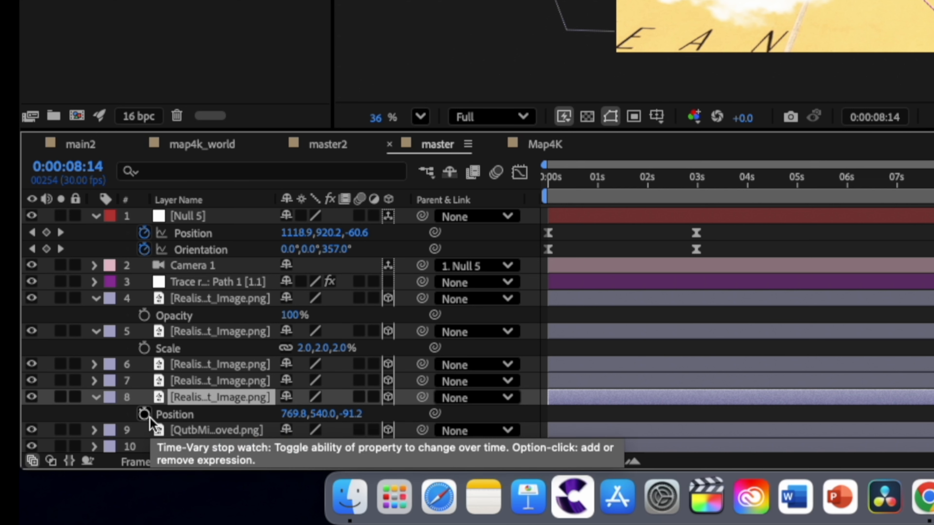
alt+click(142, 416)
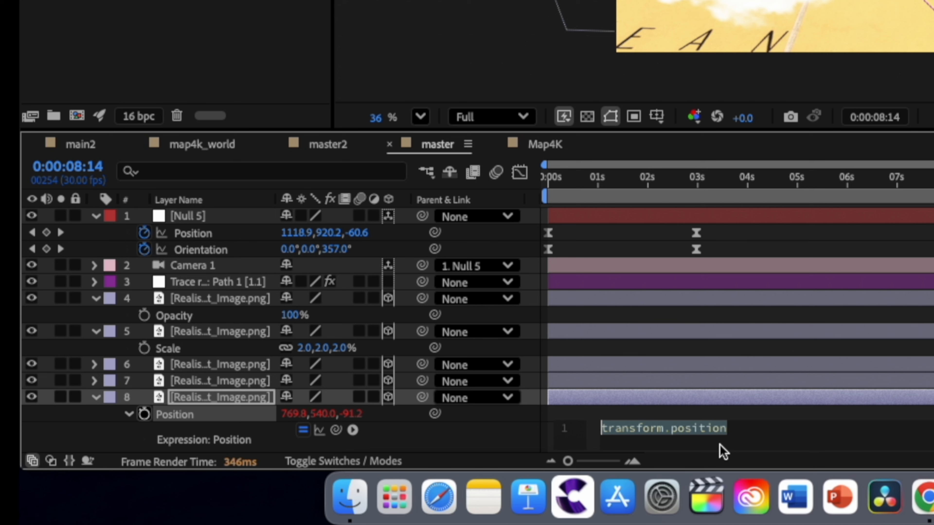
text(wiggle)
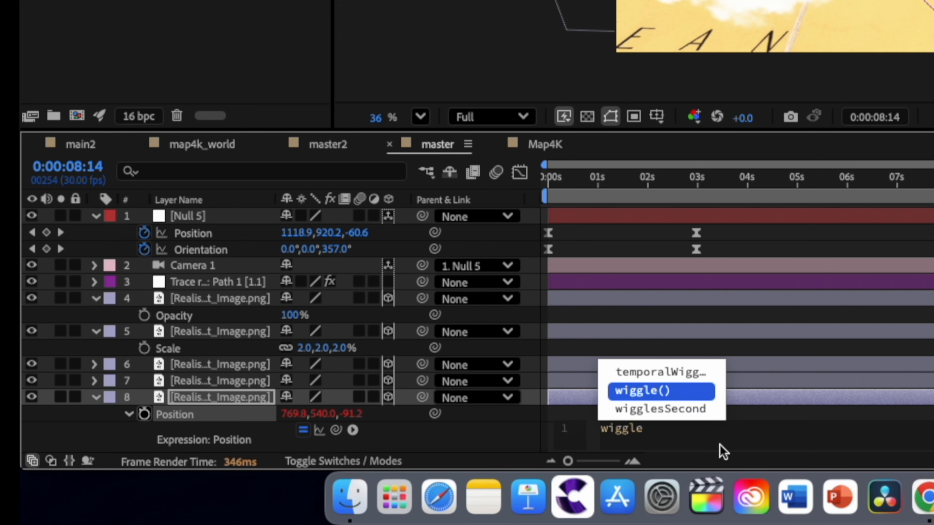
key(Return)
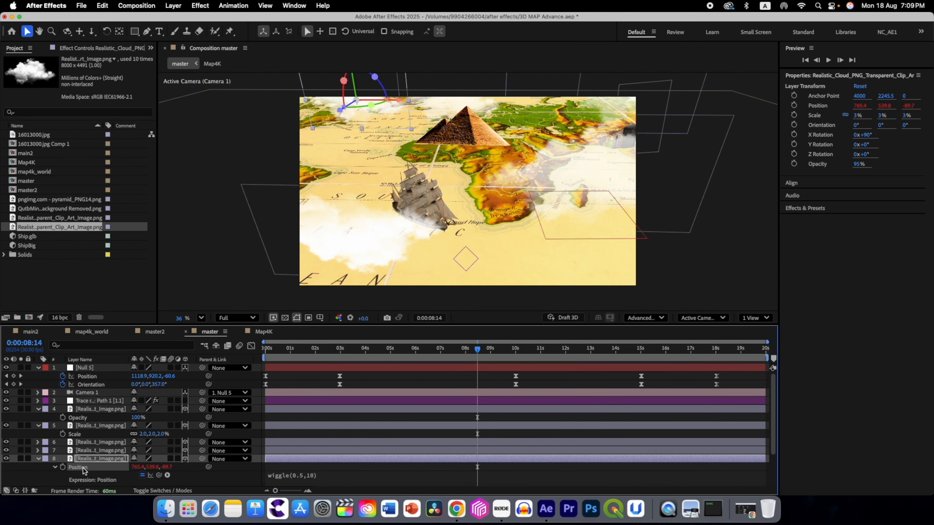
Copy only the Position expression of the layer 8 cloud and paste it onto the four other cloud layers.
right_click(87, 467)
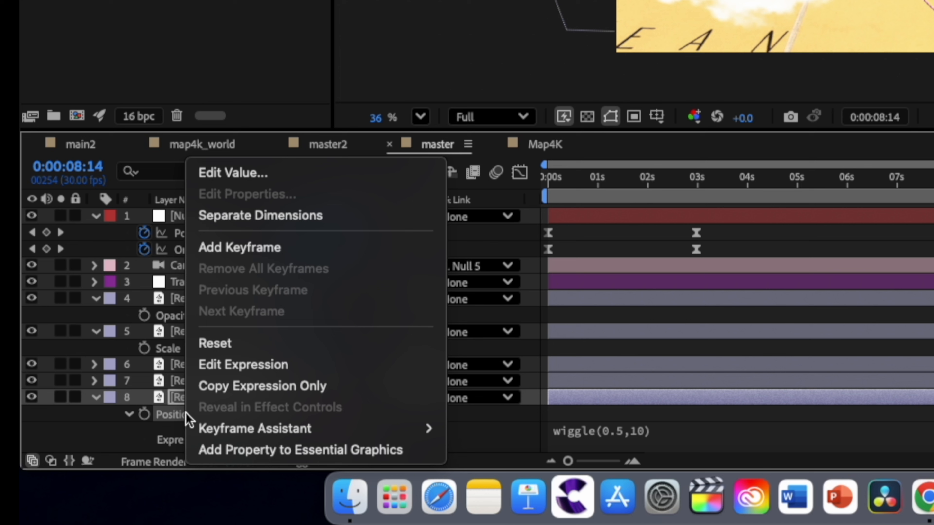
click(221, 387)
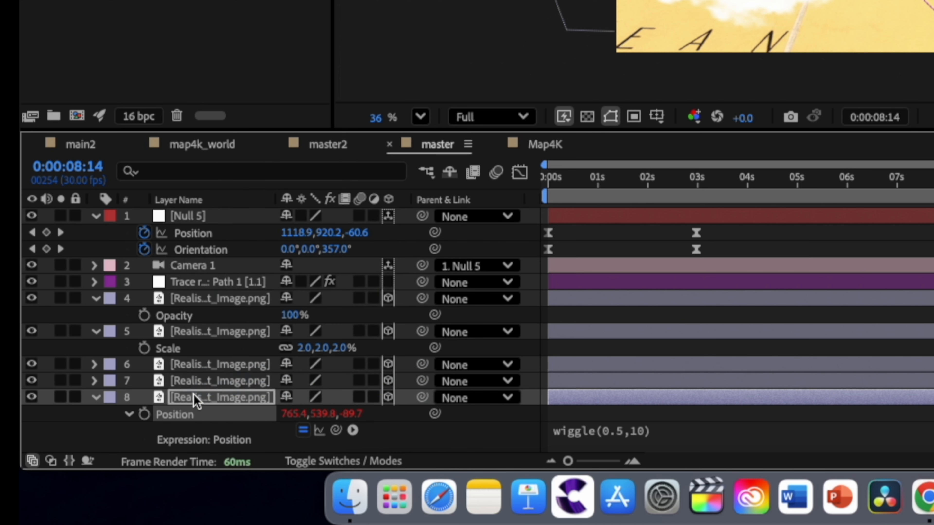
click(193, 383)
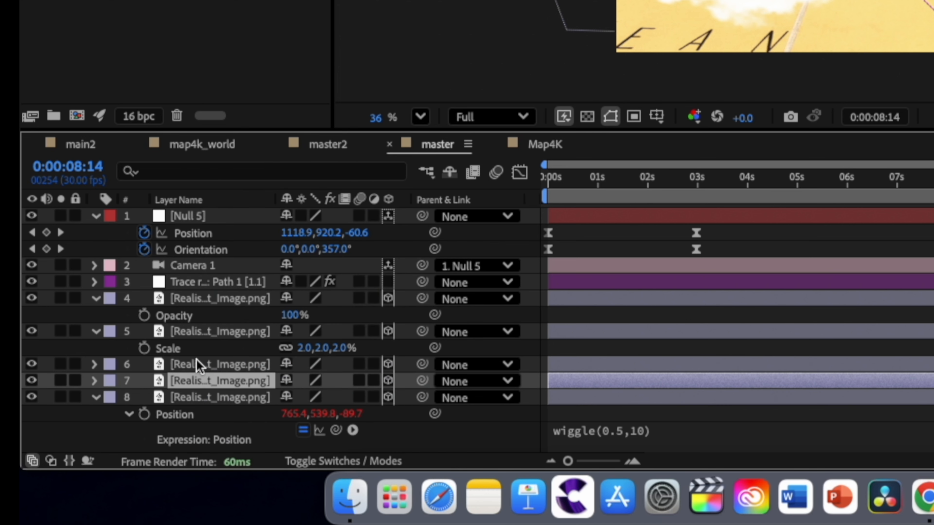
shift+click(200, 298)
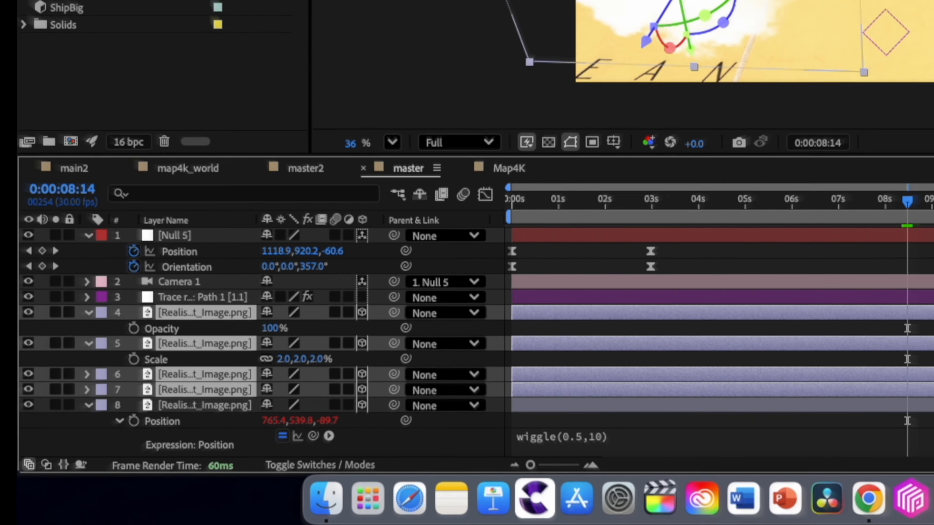
click(102, 5)
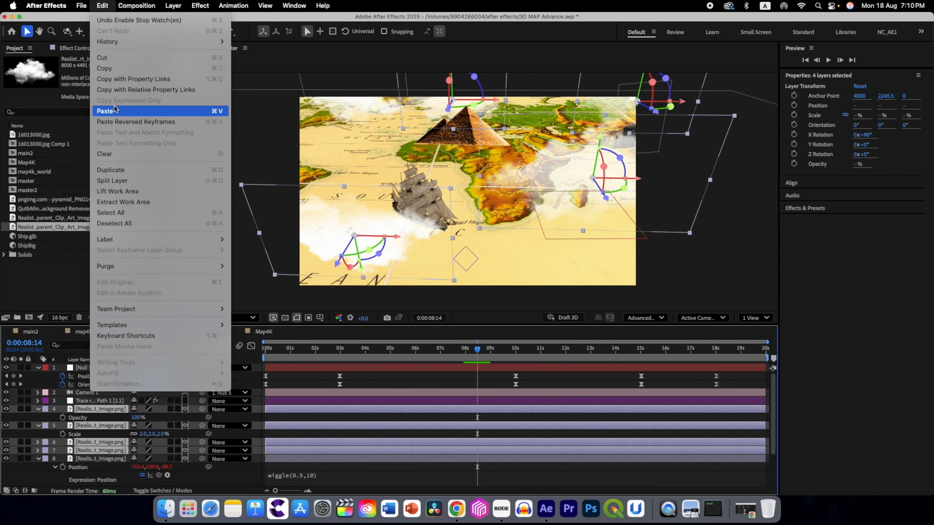
click(117, 115)
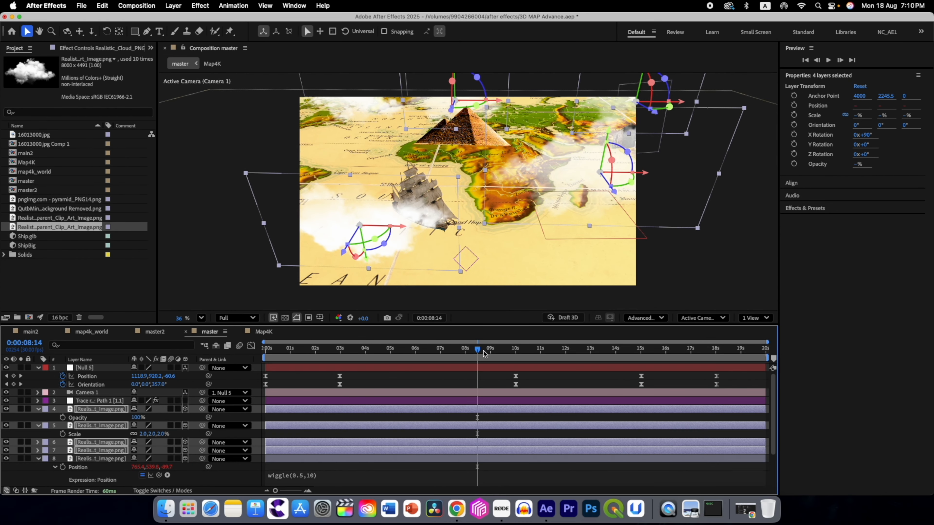
Preview the drifting clouds from the start of the master composition.
drag(479, 354, 269, 359)
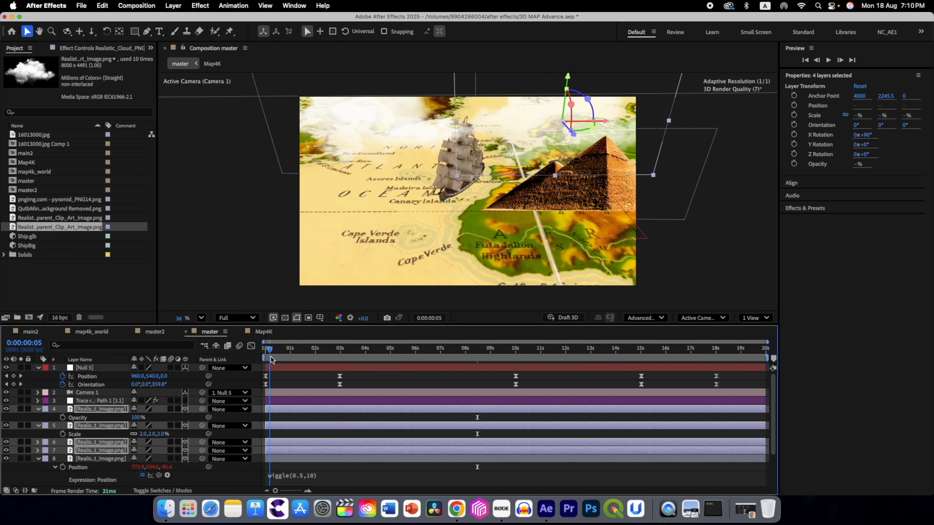
key(space)
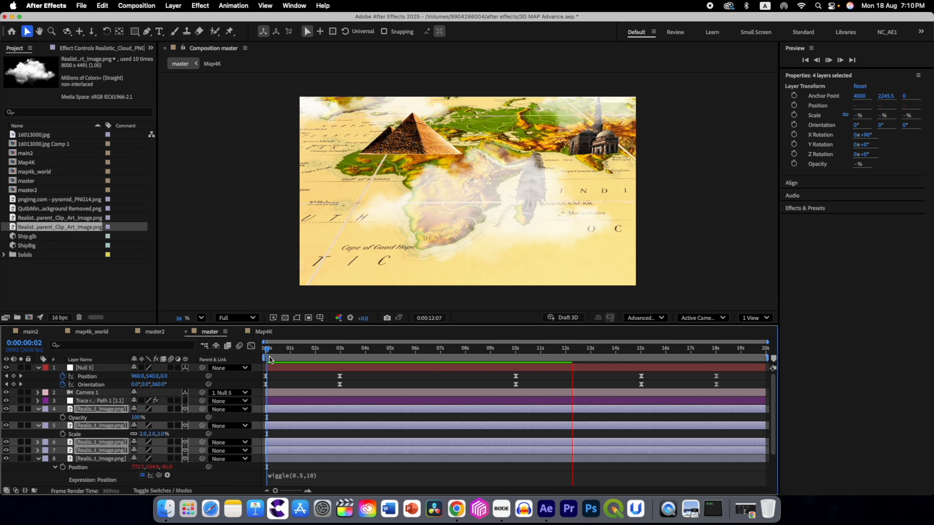
key(space)
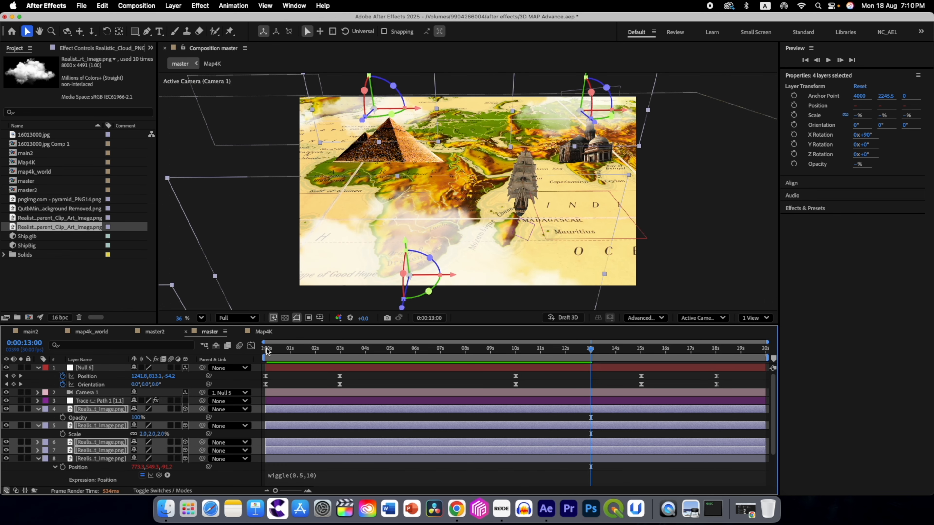
Collapse the cloud layers' properties and separate the dimensions of the ShipBig layer's Position.
key(super+shift+a)
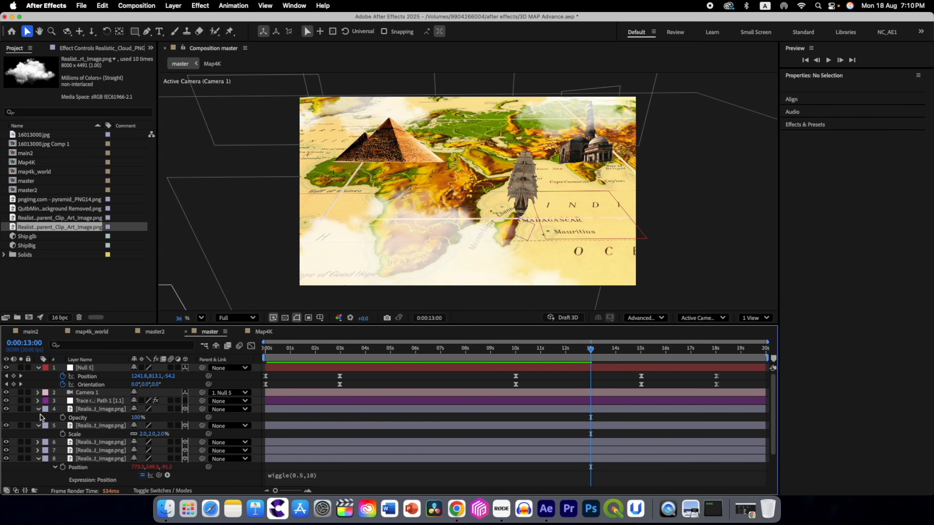
key(u)
click(88, 475)
key(p)
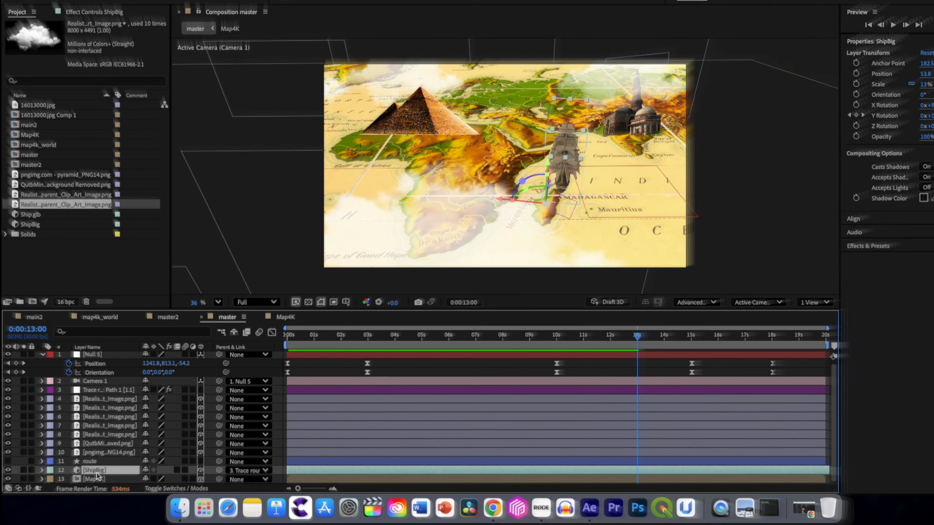
scroll(90, 472, down, 1)
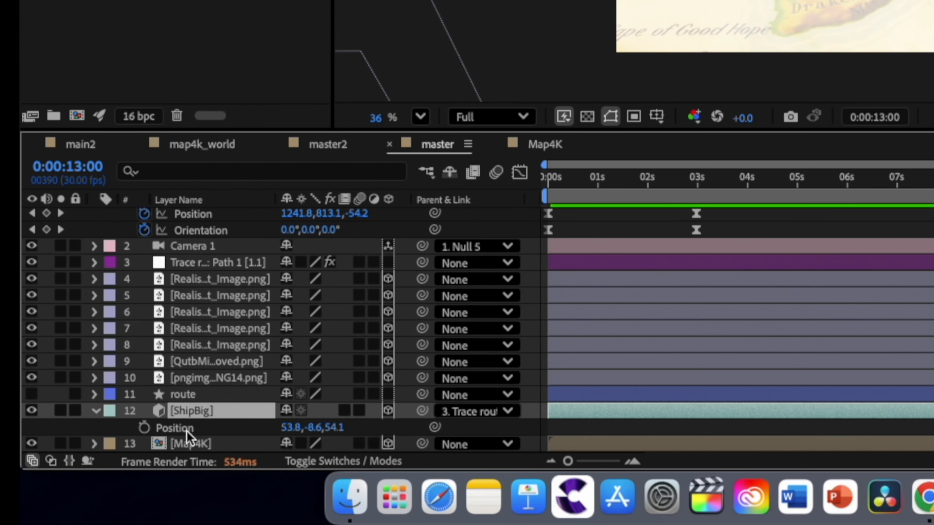
right_click(186, 431)
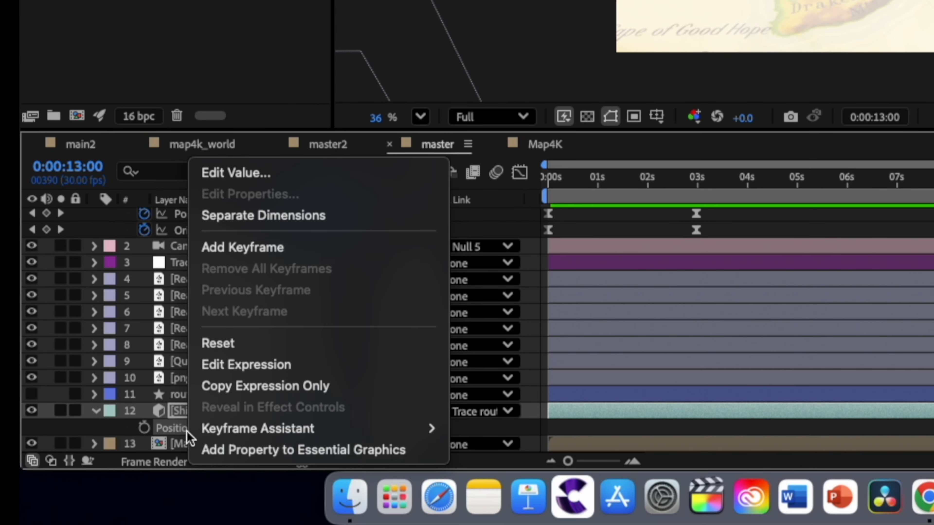
click(255, 220)
scroll(181, 402, down, 2)
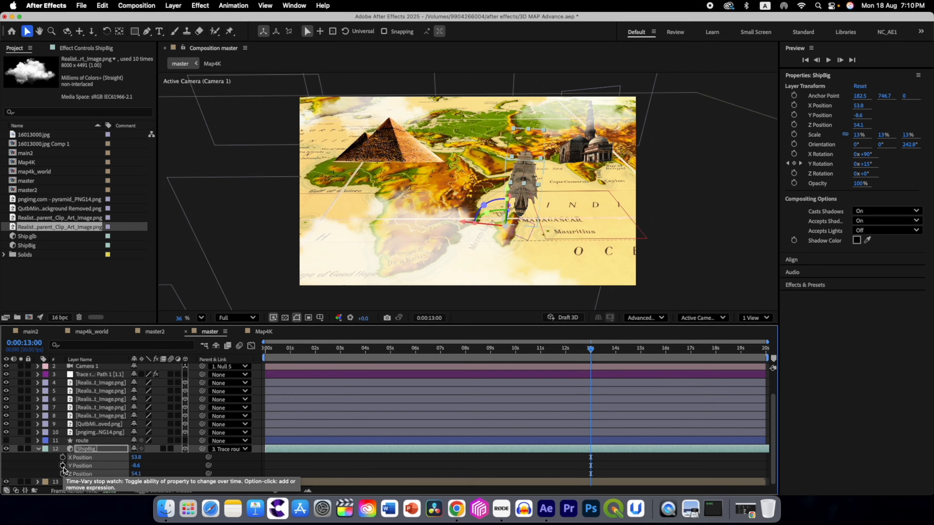
Add the expression wiggle(2,5) to the ship's Y Position and preview its motion from 0:00:12:18.
alt+click(62, 466)
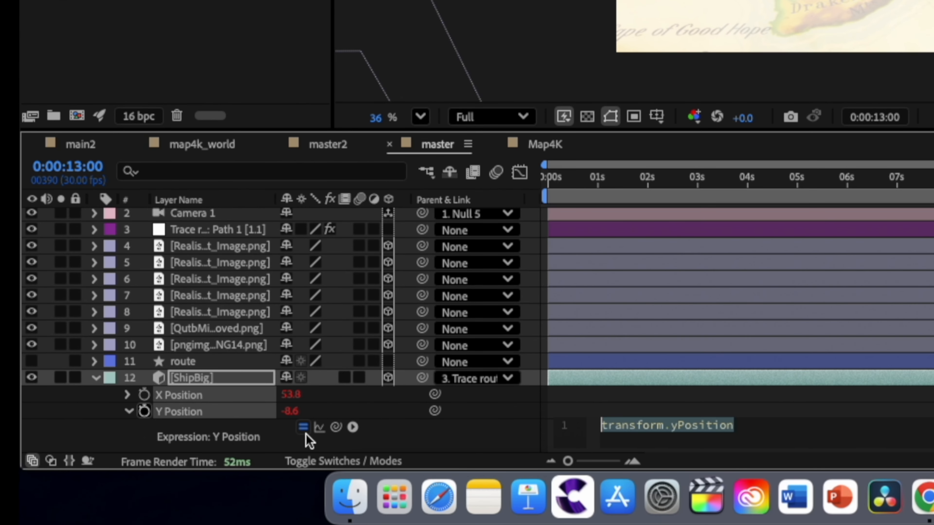
text(wi)
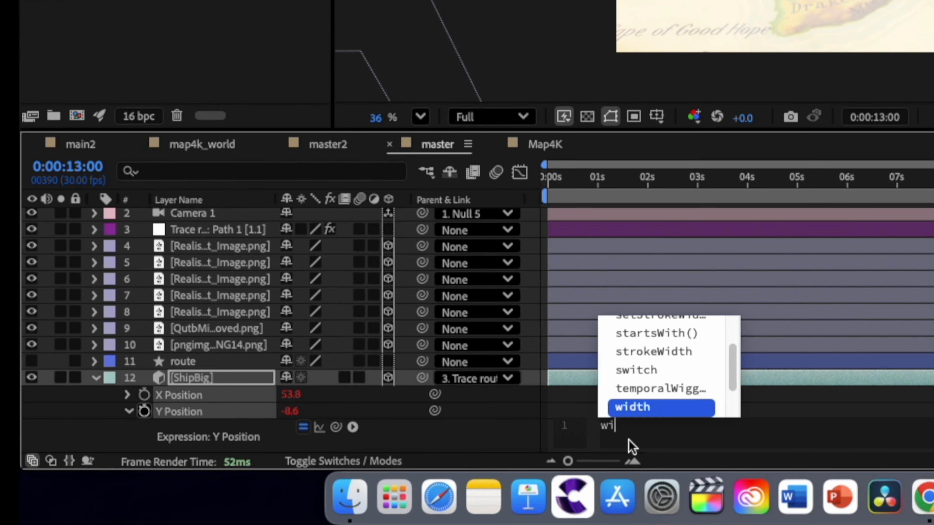
text(ggle()2,5))
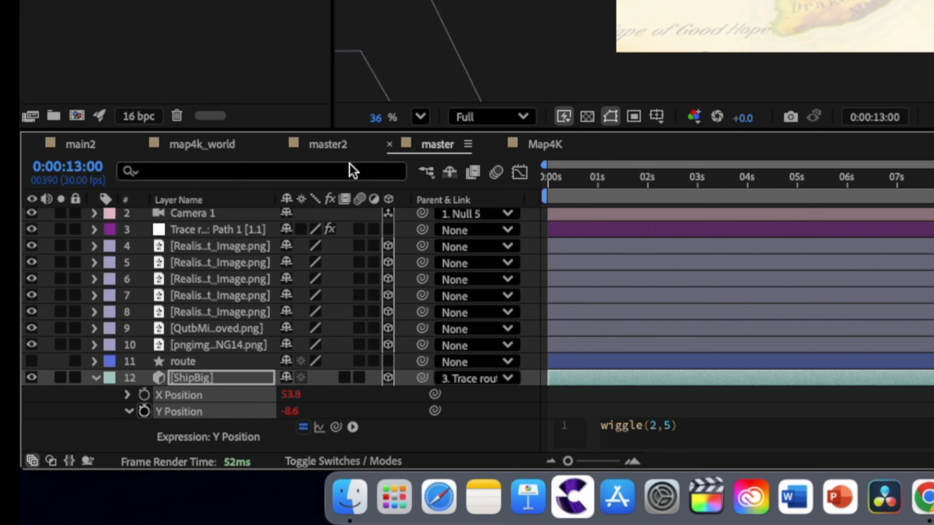
click(349, 163)
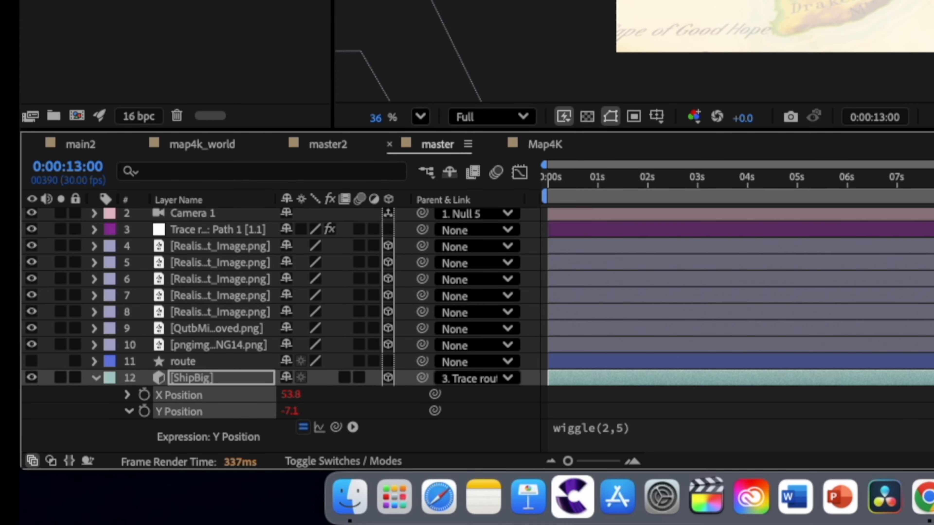
drag(591, 351, 582, 350)
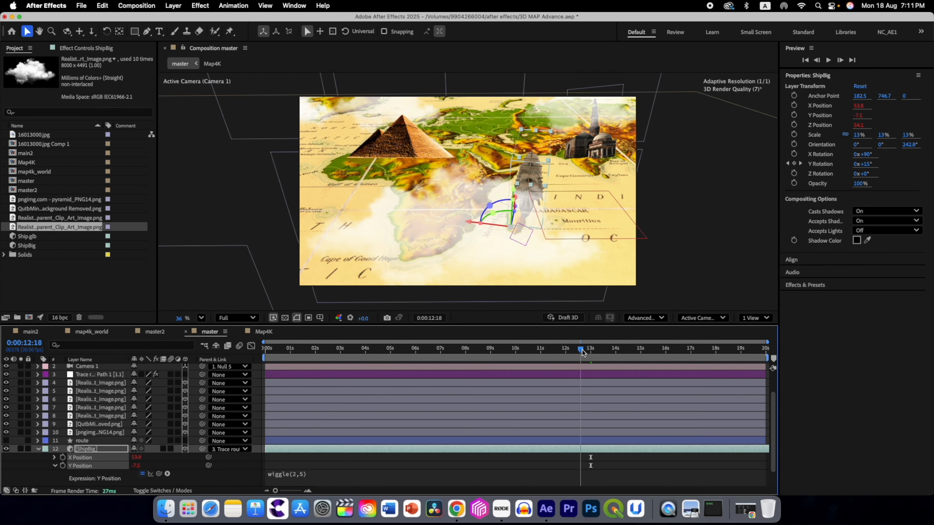
key(space)
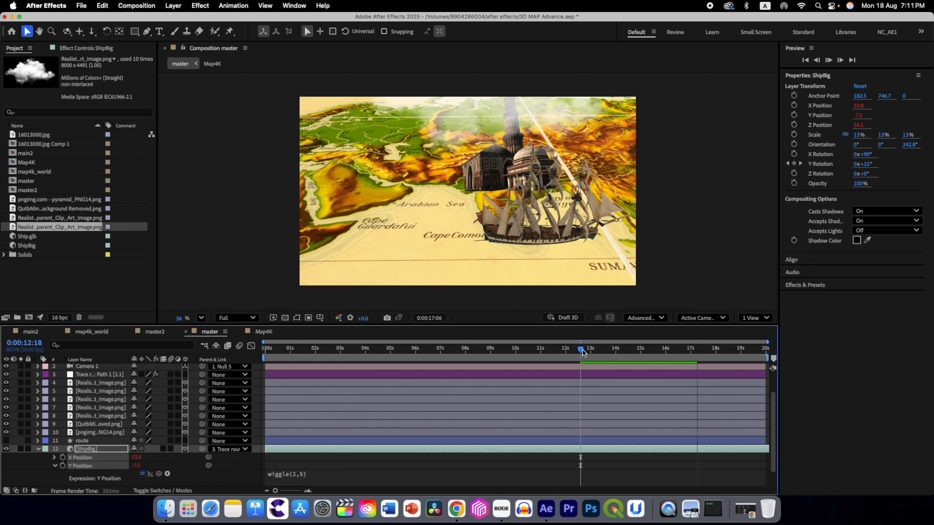
Stop the preview, collapse the ShipBig layer's properties and open the Map4K composition.
key(space)
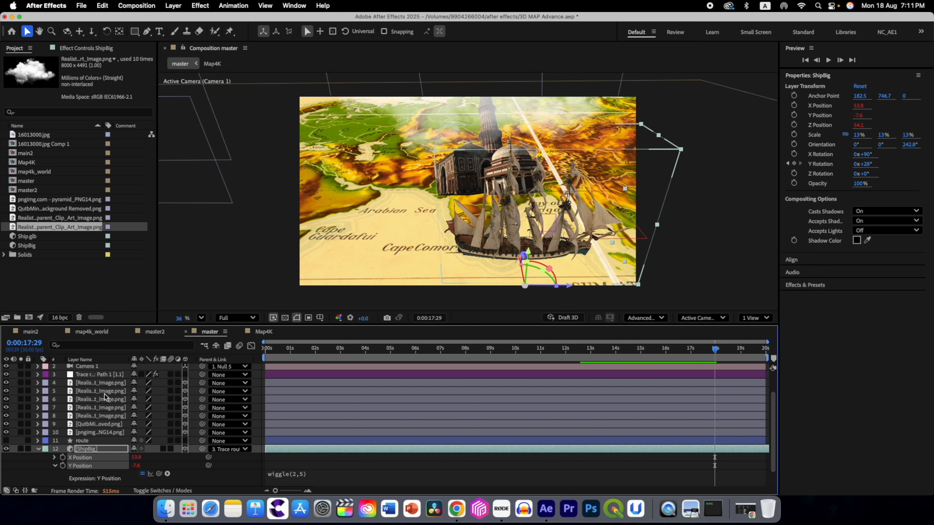
click(38, 448)
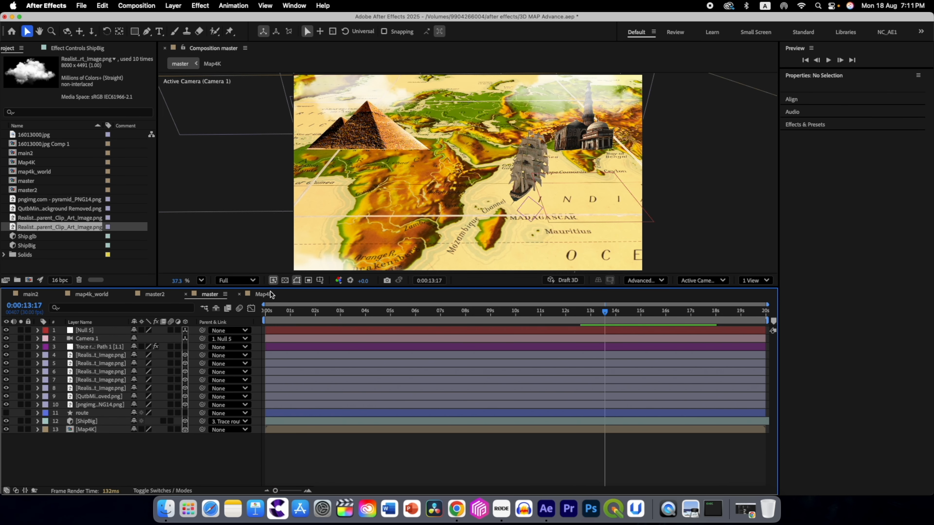
click(265, 294)
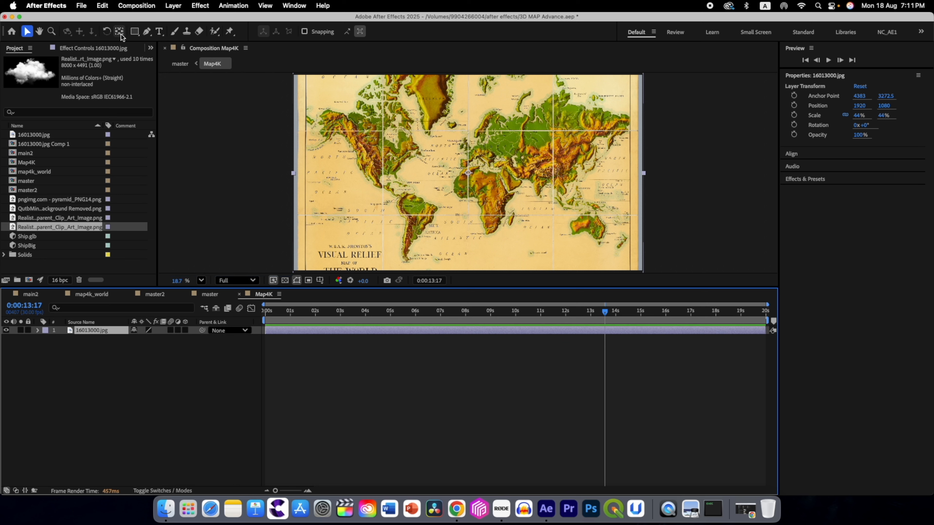
Draw a curved route with an 8 px stroke from Iberia around southern Africa, past Madagascar, to the southern end of India.
click(103, 351)
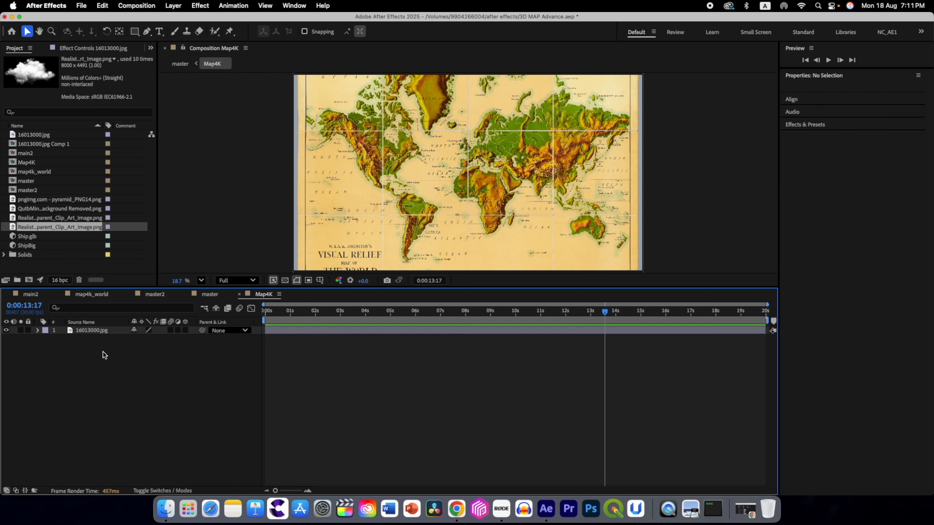
click(147, 32)
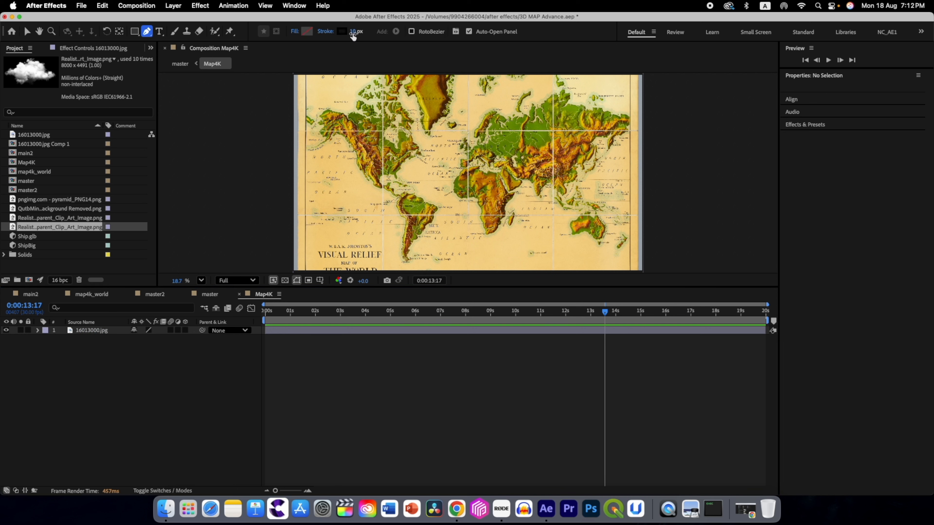
text(8)
key(Return)
click(461, 165)
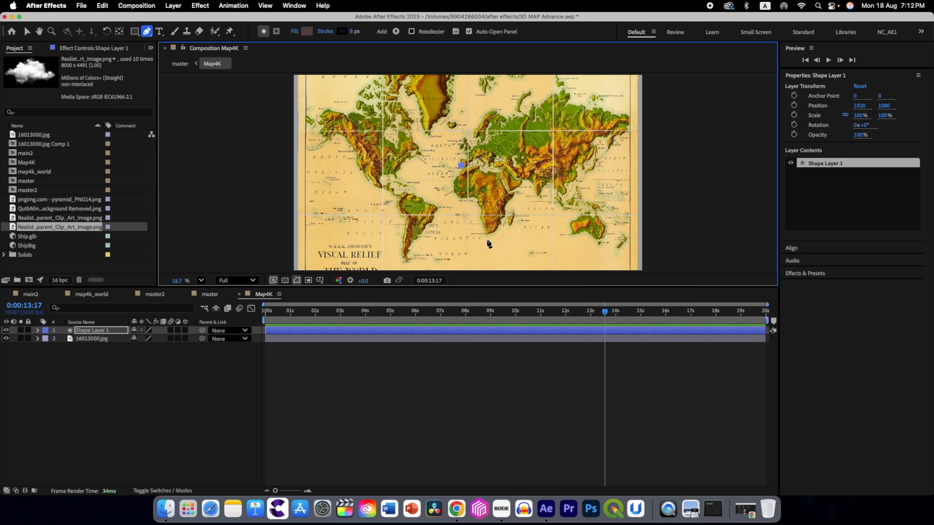
drag(487, 240, 512, 191)
scroll(534, 272, down, 1)
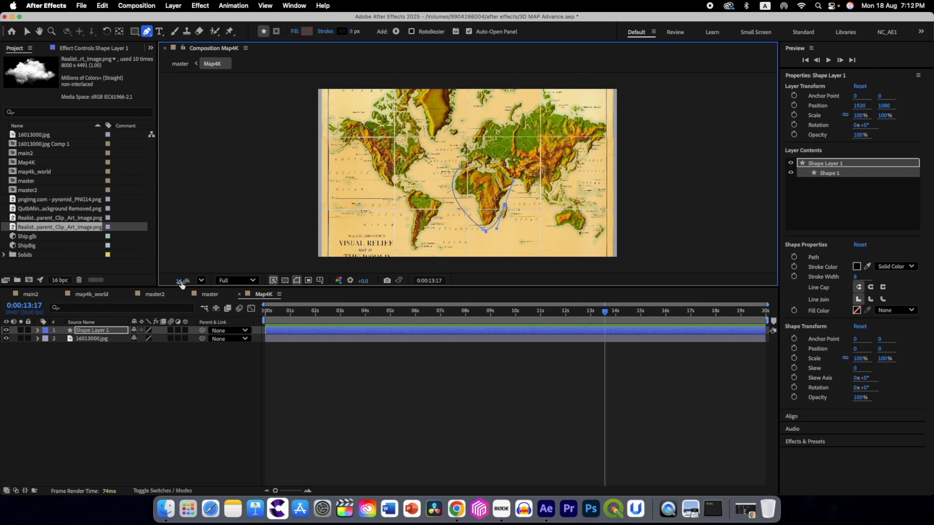
scroll(509, 186, up, 5)
drag(490, 180, 492, 179)
drag(565, 132, 627, 132)
click(191, 368)
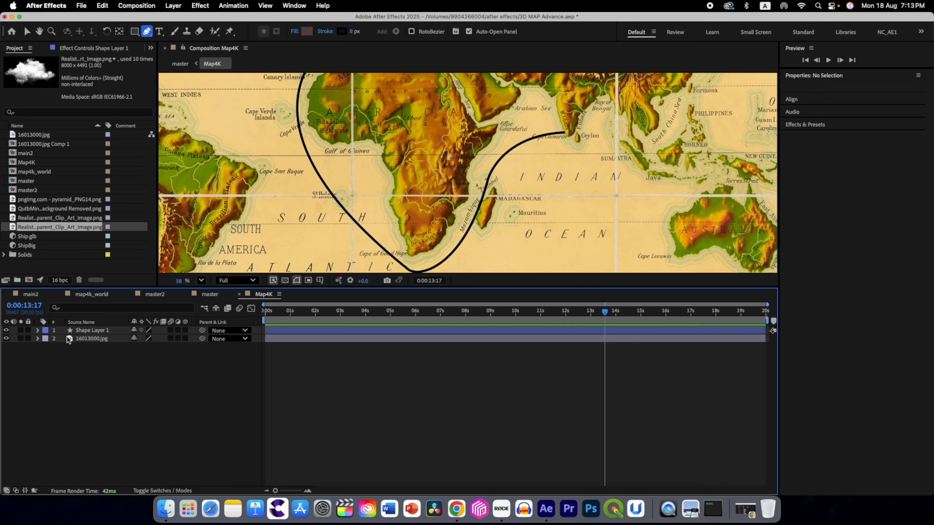
Add Trim Paths to Shape Layer 1 and expand its settings.
click(38, 331)
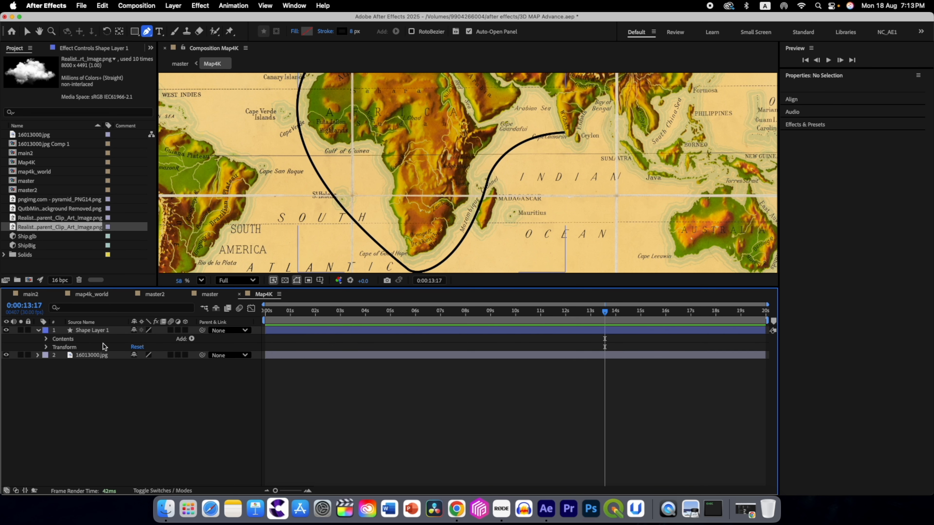
click(191, 338)
click(207, 442)
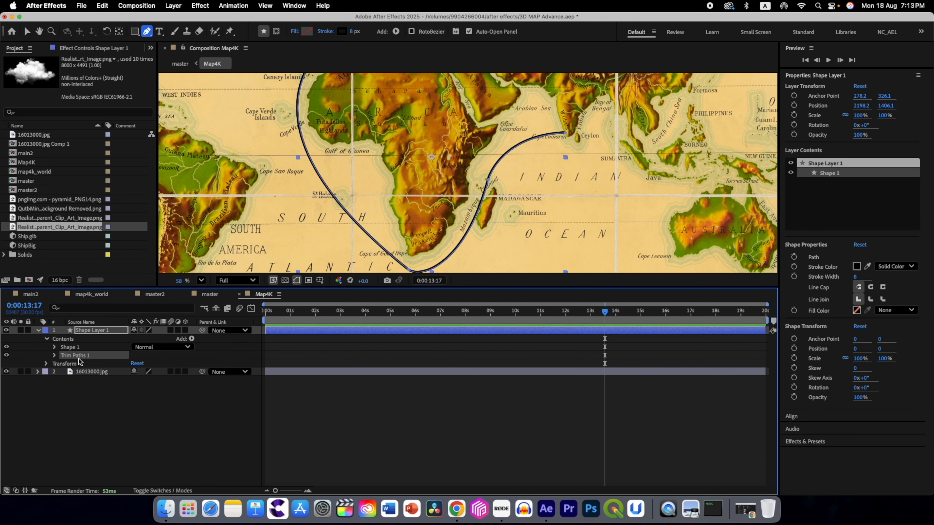
click(54, 356)
Match the start time of the master composition's route keyframes and keyframe the new path's Trim Paths End at 0% at 0:00:01:01.
drag(603, 317, 212, 300)
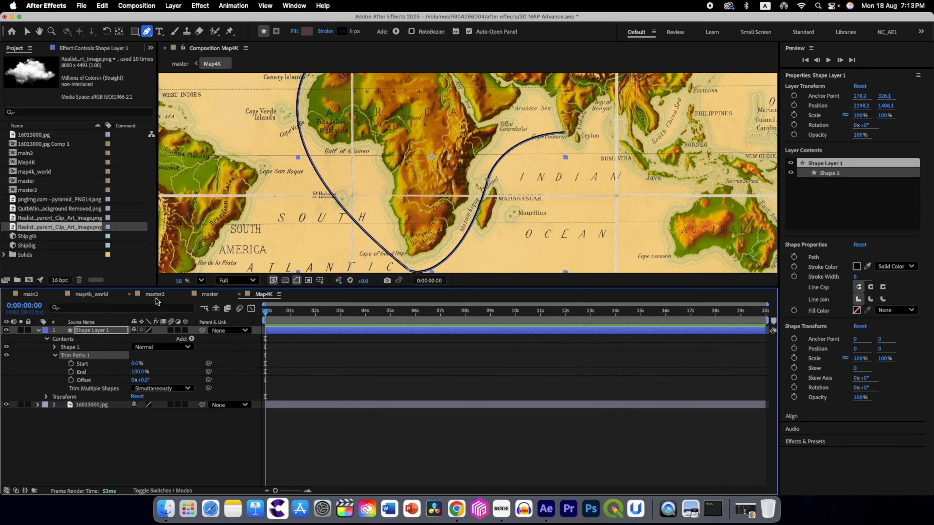
click(206, 296)
drag(266, 313, 291, 316)
click(86, 414)
key(u)
click(262, 295)
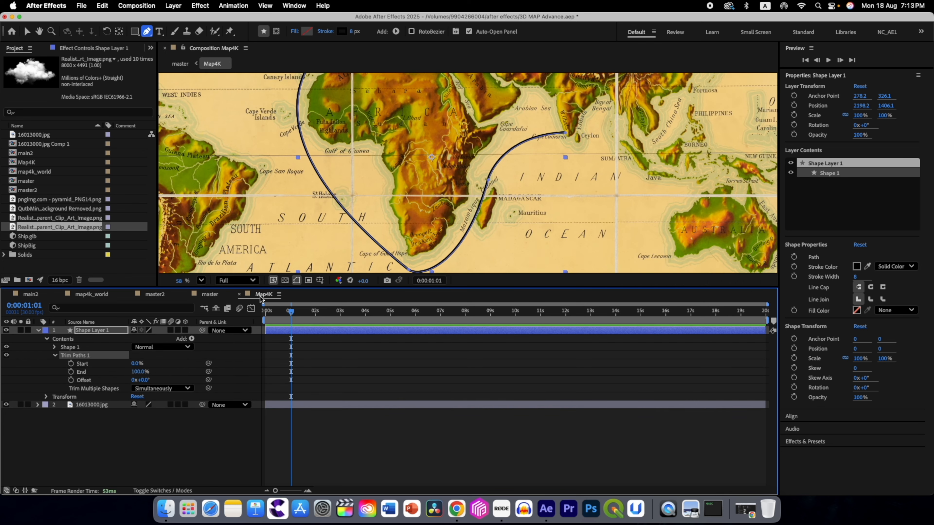
click(71, 372)
click(134, 372)
text(0)
key(Return)
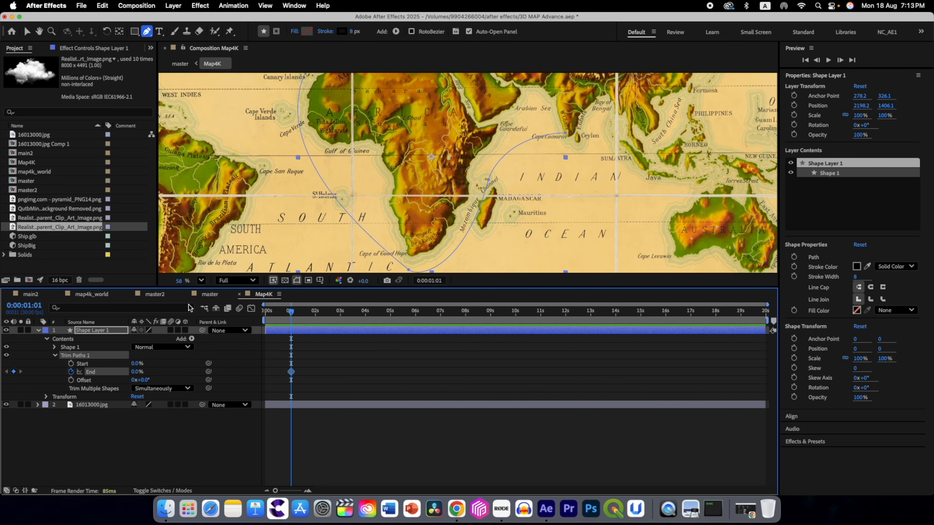
Add a middle Trim Paths End keyframe just past 9 seconds, matching the line's length to the ship's position in master.
click(208, 295)
drag(291, 315, 498, 324)
click(263, 295)
drag(136, 372, 157, 372)
Keyframe the Trim Paths End at 100% at 0:00:17:28, where the ship reaches India in master.
click(209, 294)
drag(498, 314, 715, 312)
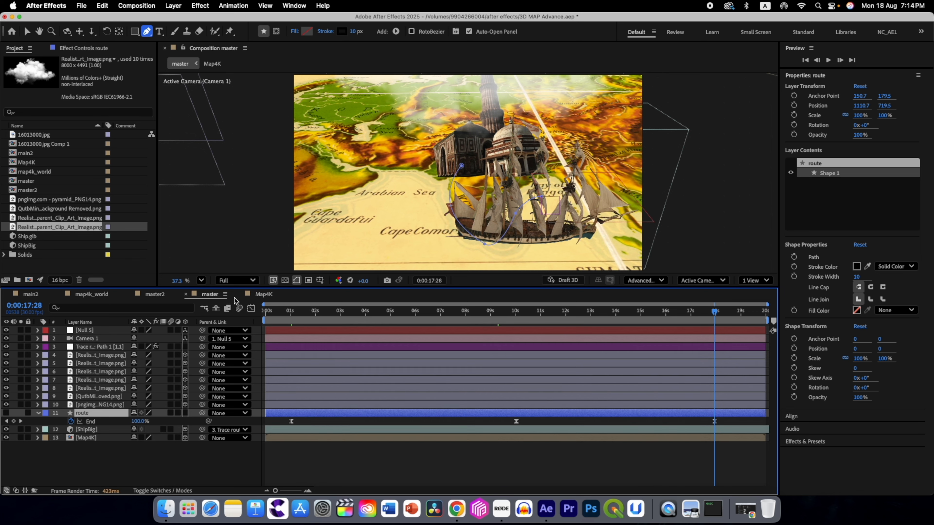
click(263, 295)
drag(135, 371, 163, 370)
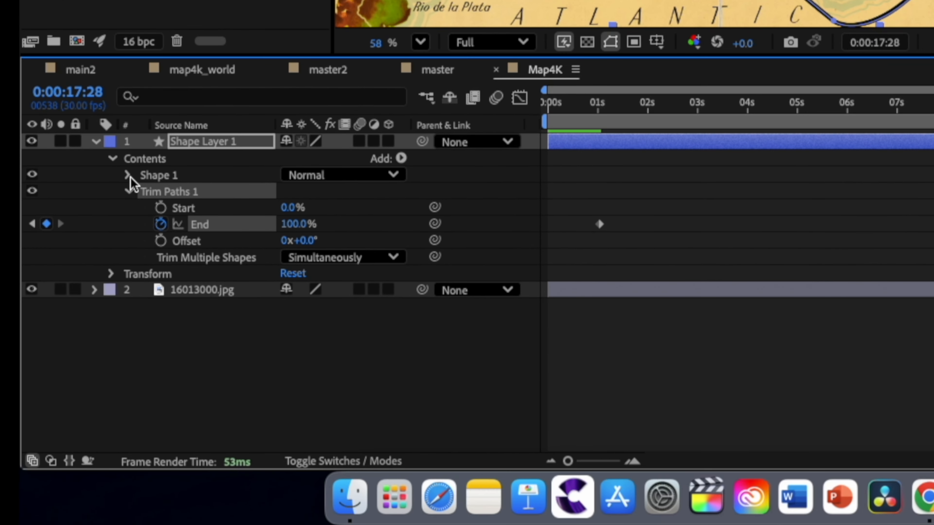
Turn the route's stroke into a dashed line with Round Cap, adding a dash of 10 and a gap of 24.
click(127, 176)
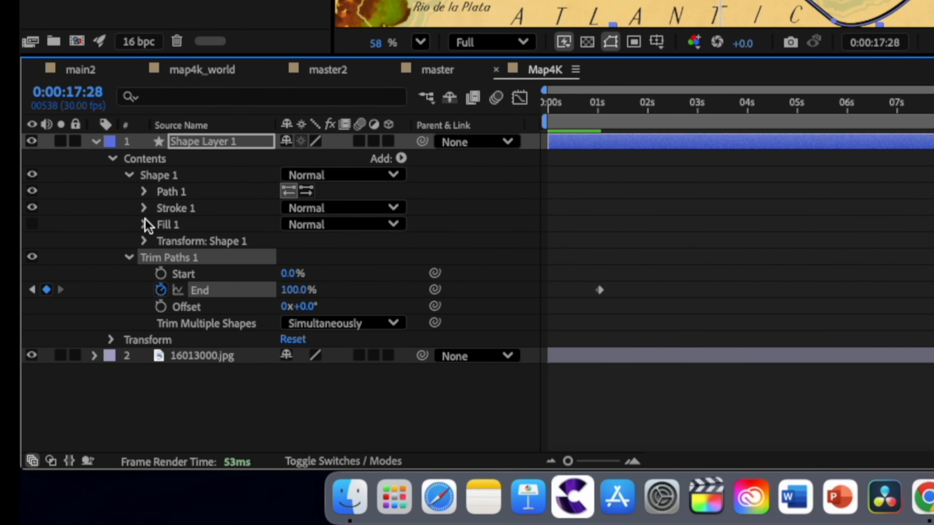
click(143, 208)
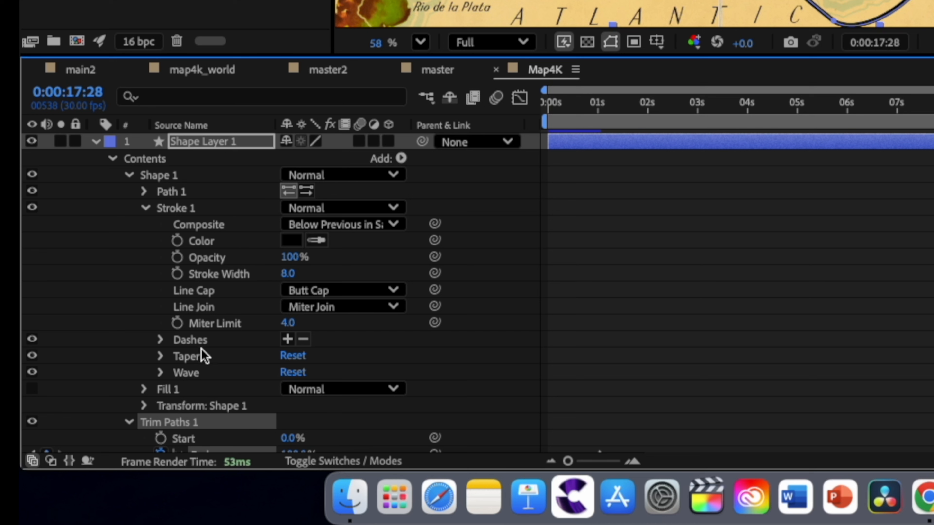
click(288, 339)
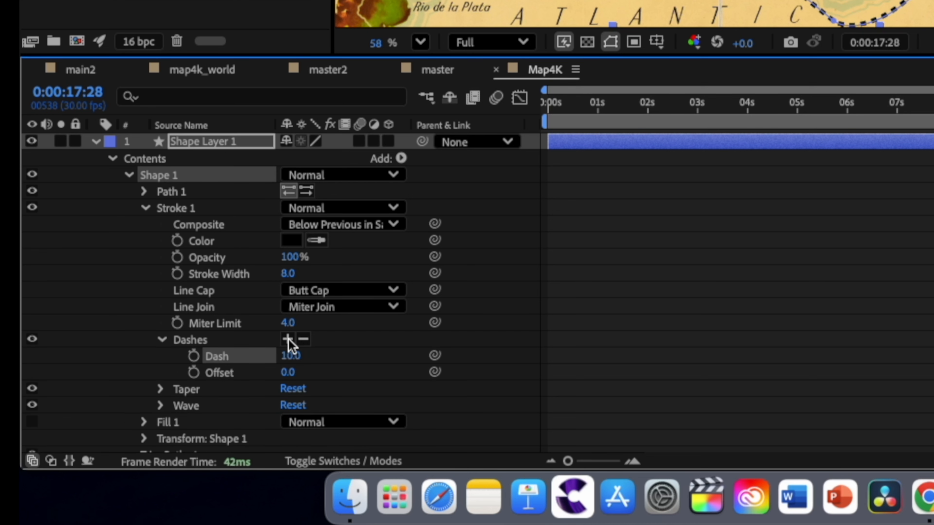
click(316, 293)
click(330, 333)
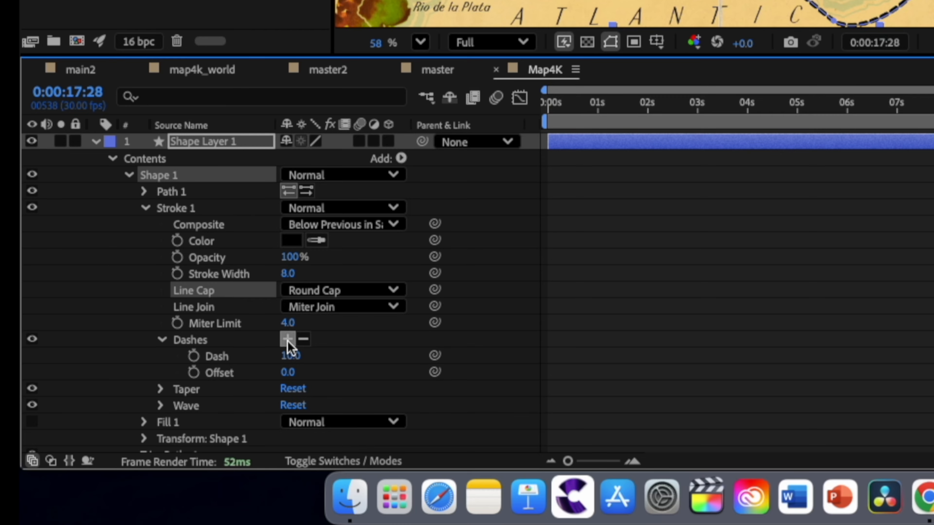
click(287, 340)
drag(290, 373, 298, 379)
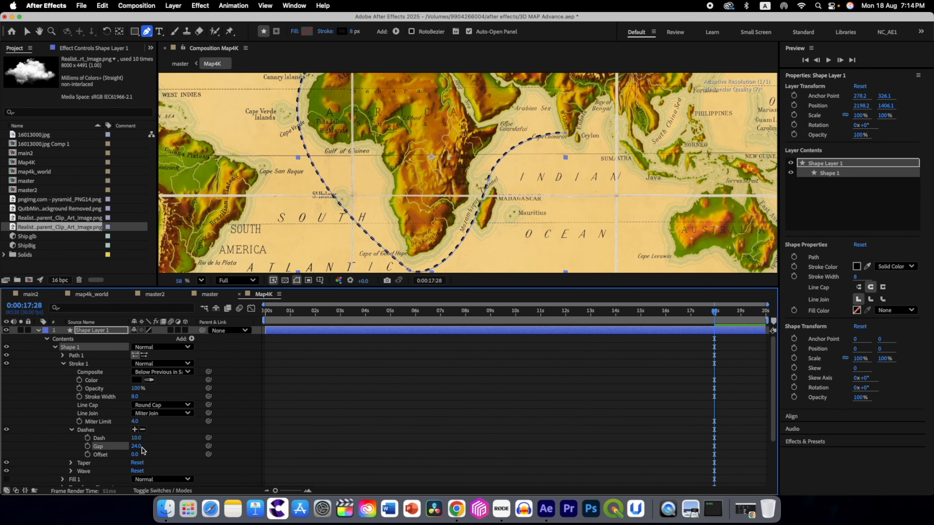
Collapse the route layer and scrub the master composition to compare the dashed line with the ship's movement.
key(u)
drag(714, 314, 266, 315)
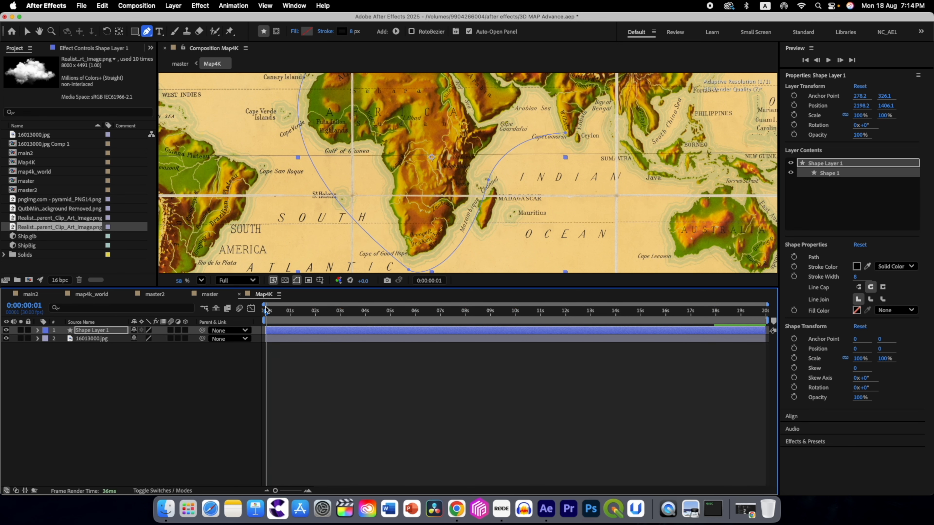
click(202, 295)
drag(266, 315, 654, 260)
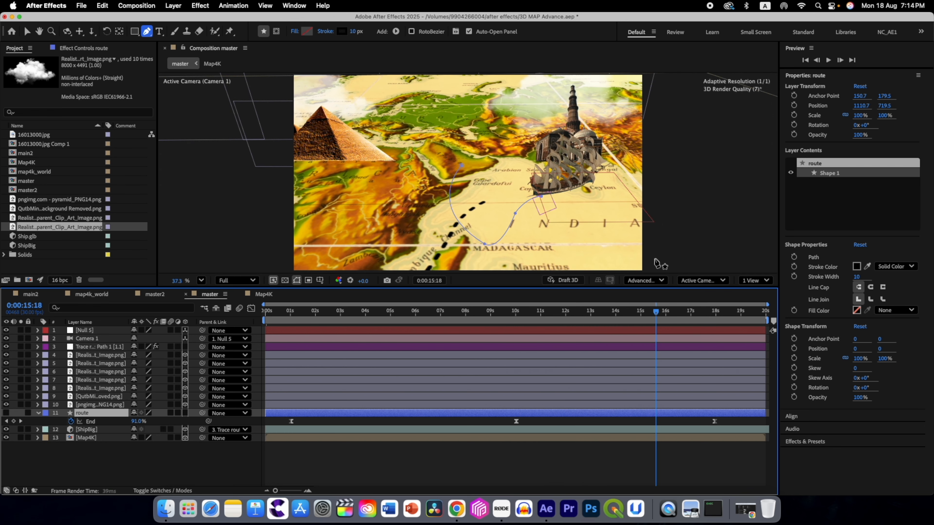
Compress the dashed route's three End keyframes so the last falls near 16.6 seconds, ease them, and check the timing in master.
click(267, 295)
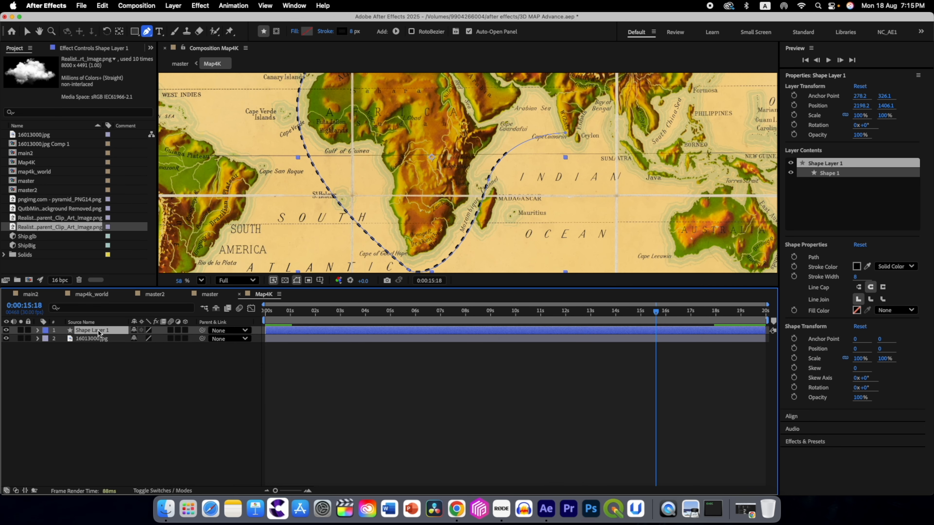
key(u)
drag(732, 343, 268, 340)
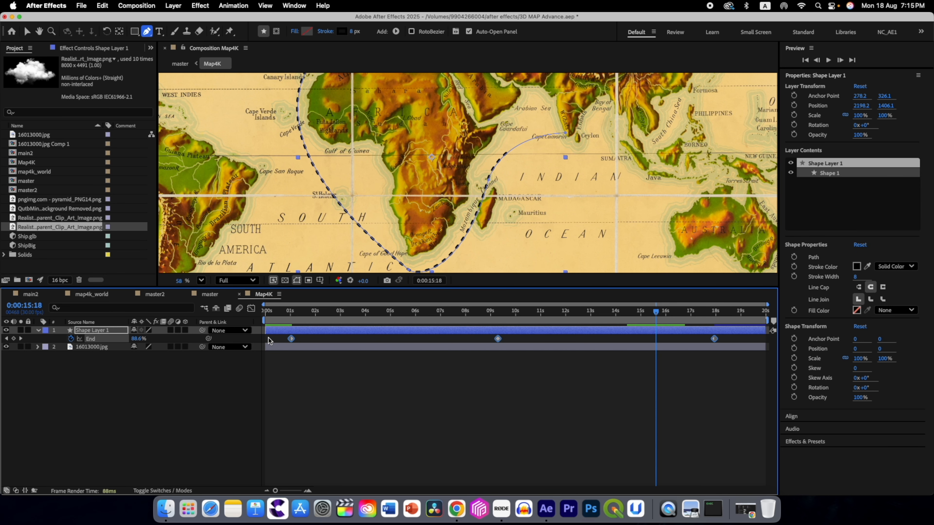
drag(713, 341, 682, 341)
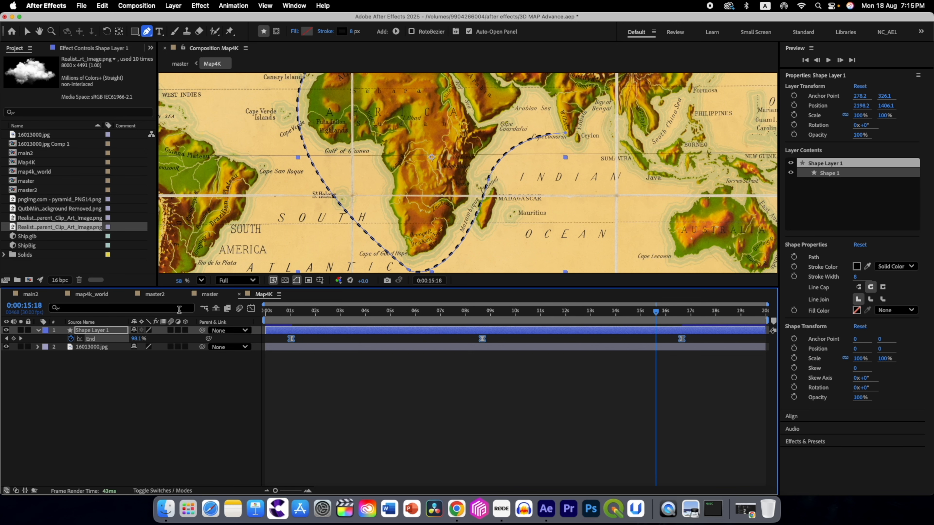
click(211, 295)
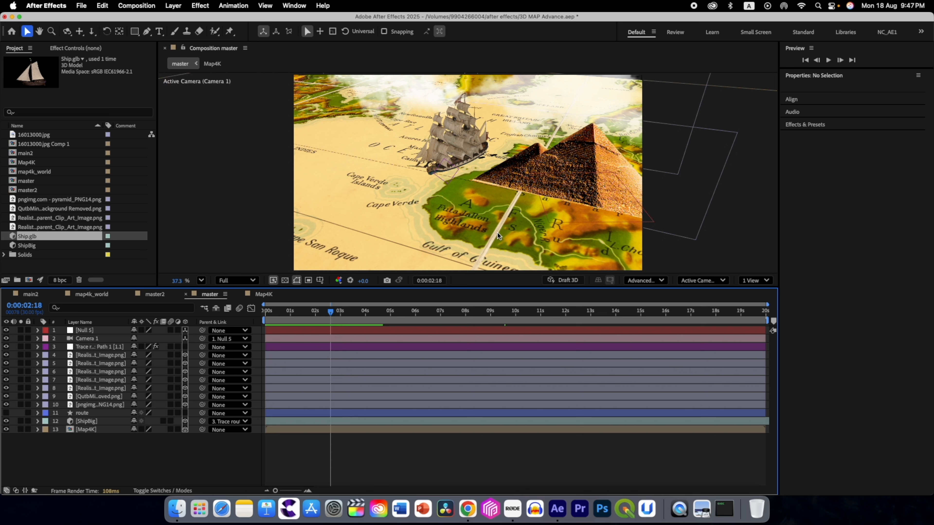
drag(332, 314, 587, 178)
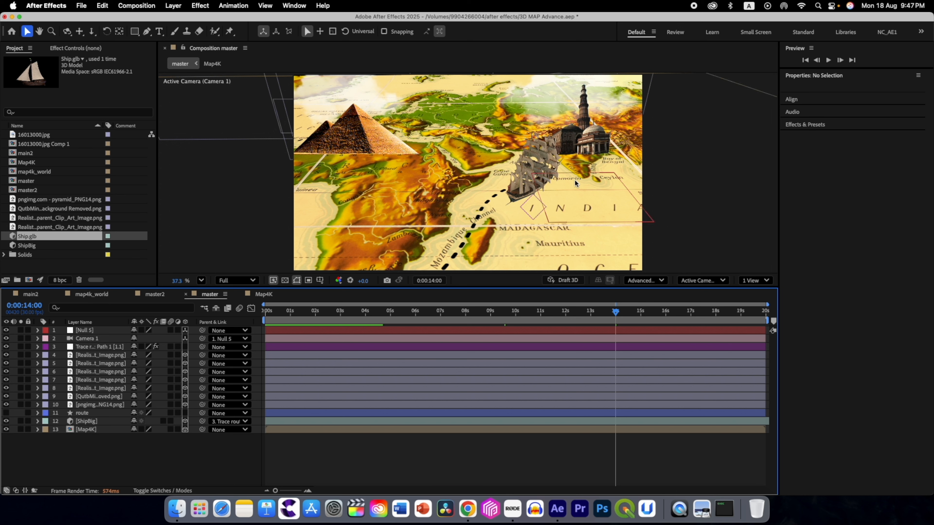
Create a 3840 × 2160 px solid named "radial pulse" in the Map4K composition.
click(263, 296)
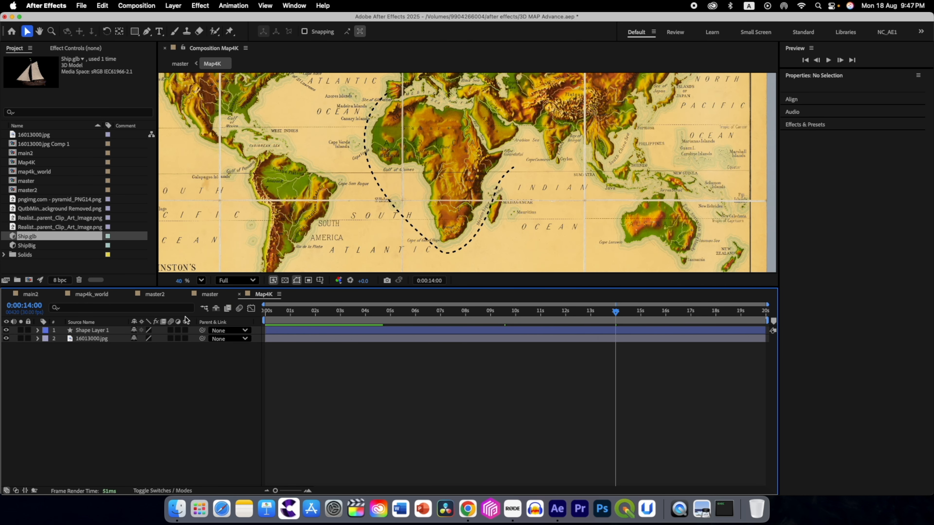
right_click(121, 360)
mouse_move(177, 368)
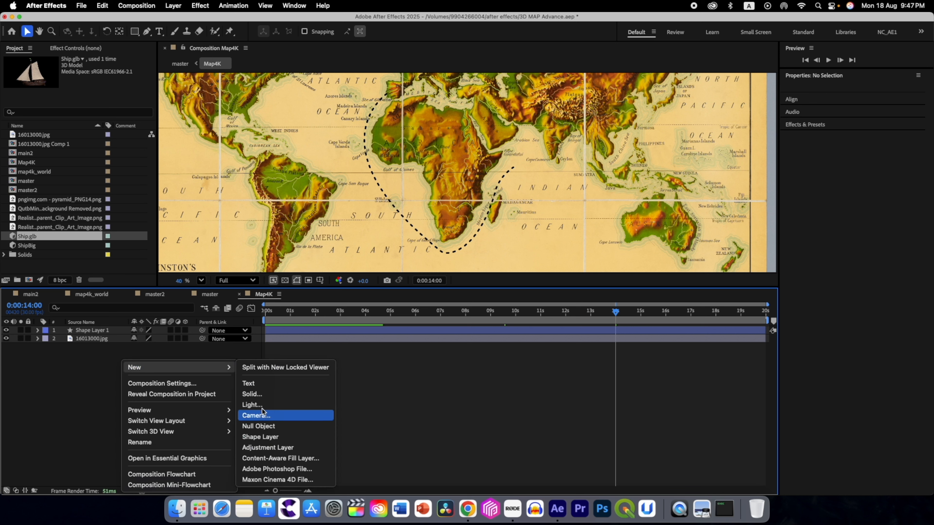
click(253, 394)
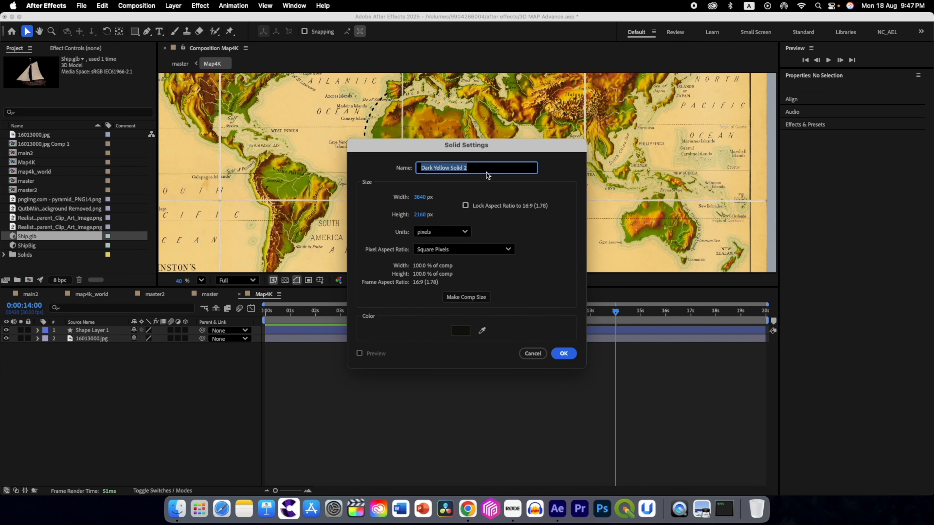
text(radia)
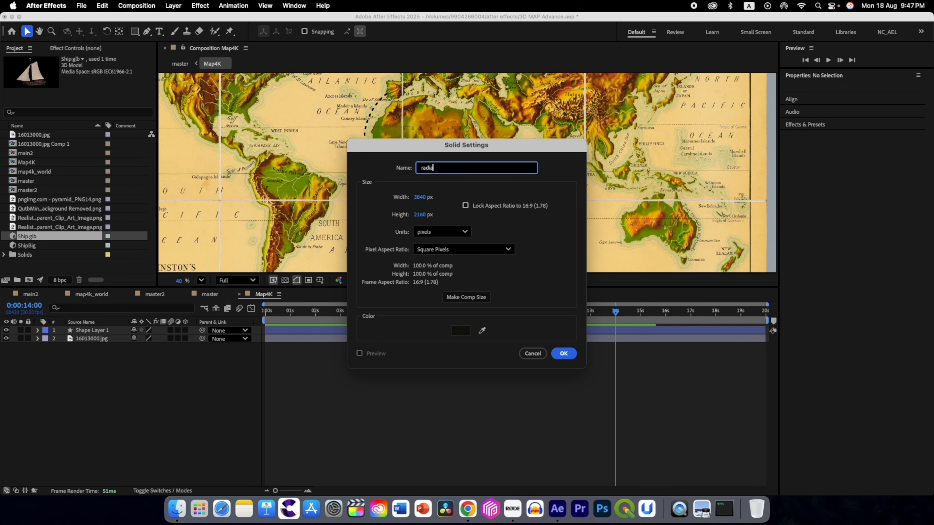
text(lse)
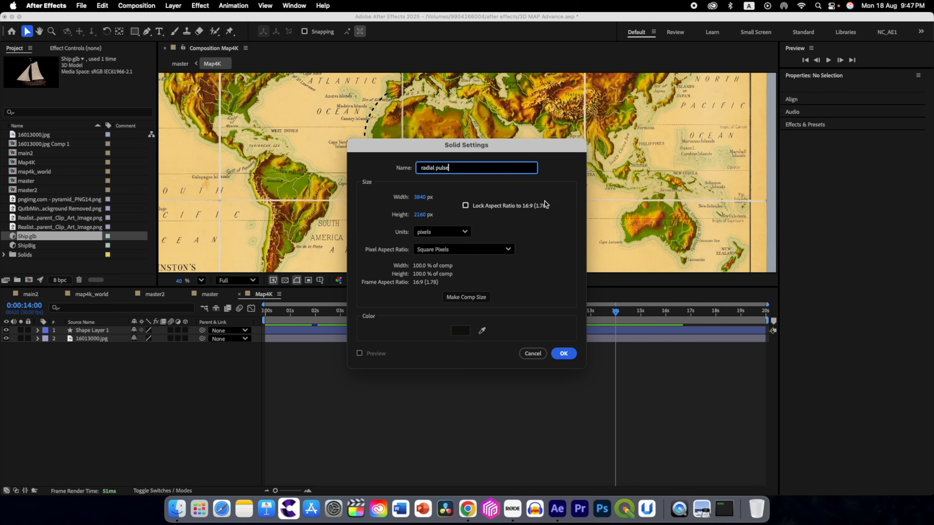
click(564, 353)
Apply the Radio Waves effect to the radial pulse layer.
click(103, 338)
click(99, 330)
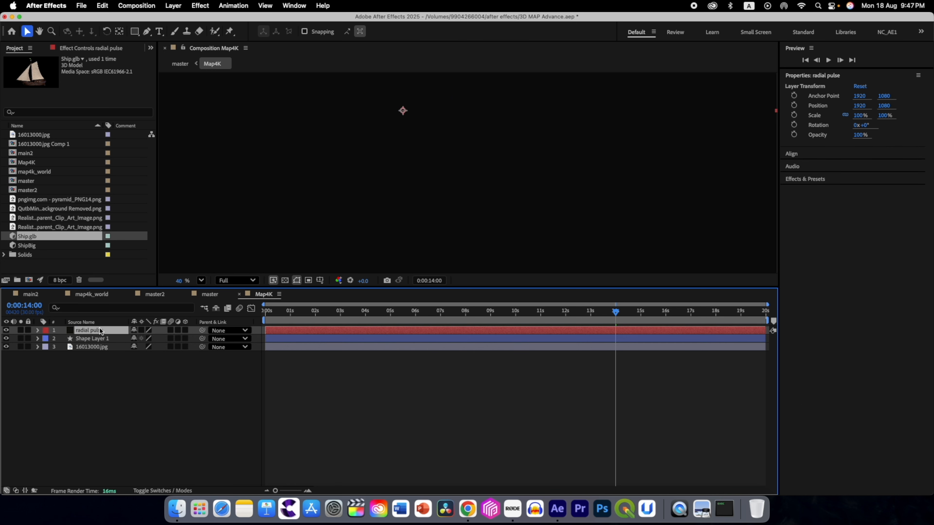
key(ctrl+space)
text(radi)
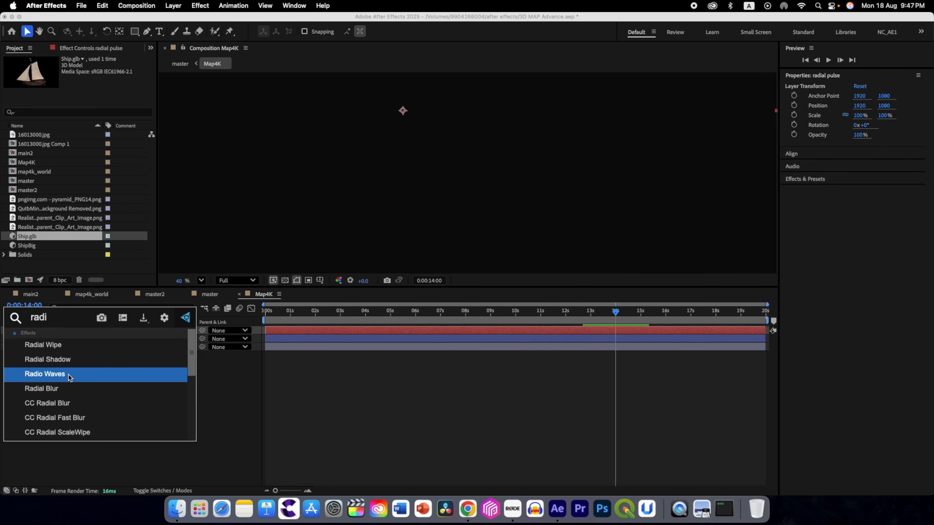
click(70, 374)
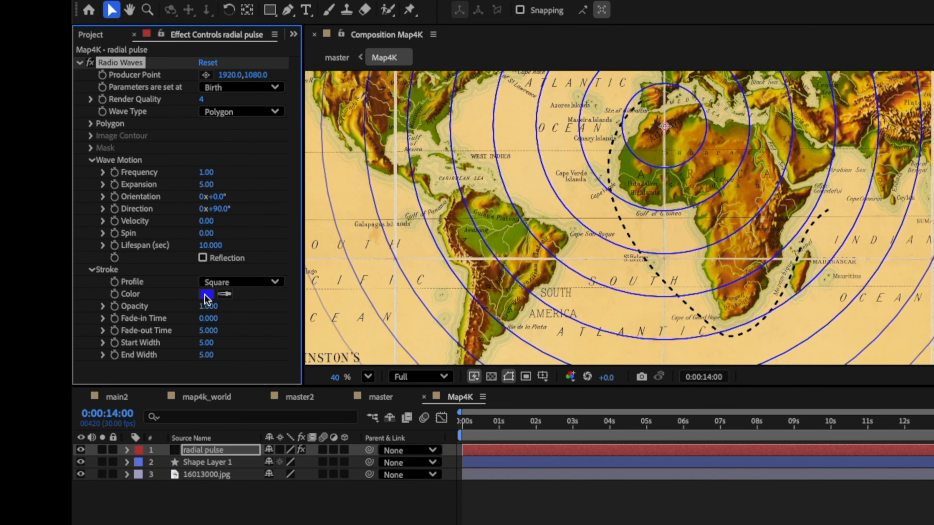
Set the Radio Waves expansion to 1 and the lifespan to 2 seconds on the radial pulse layer.
click(202, 291)
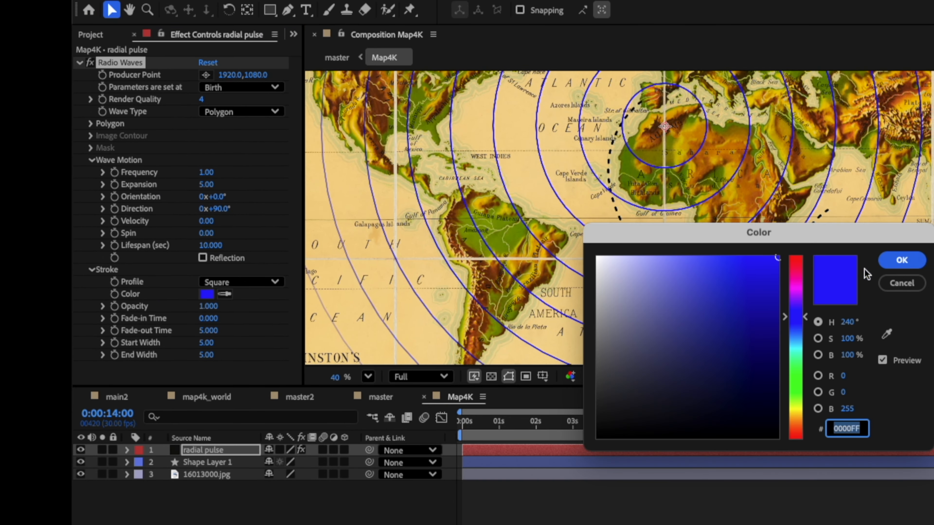
click(897, 285)
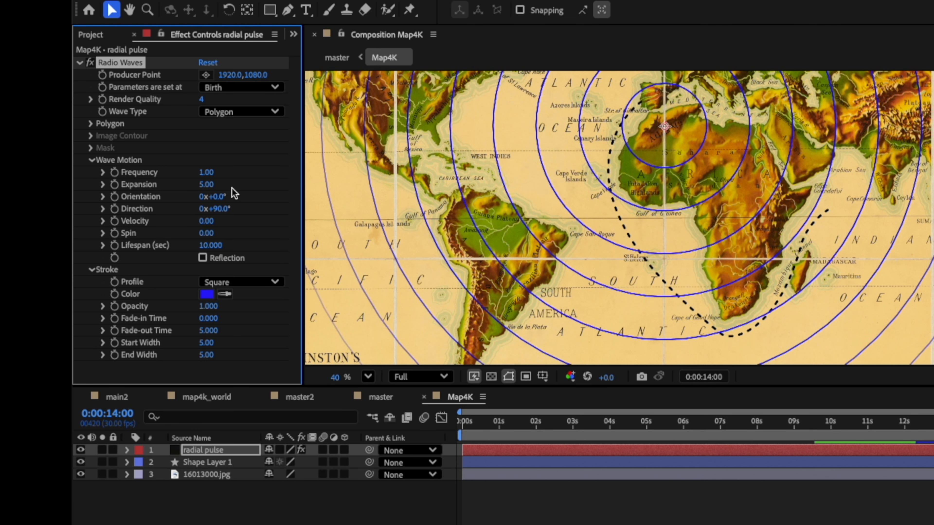
drag(211, 189, 185, 185)
click(206, 184)
text(1)
key(Return)
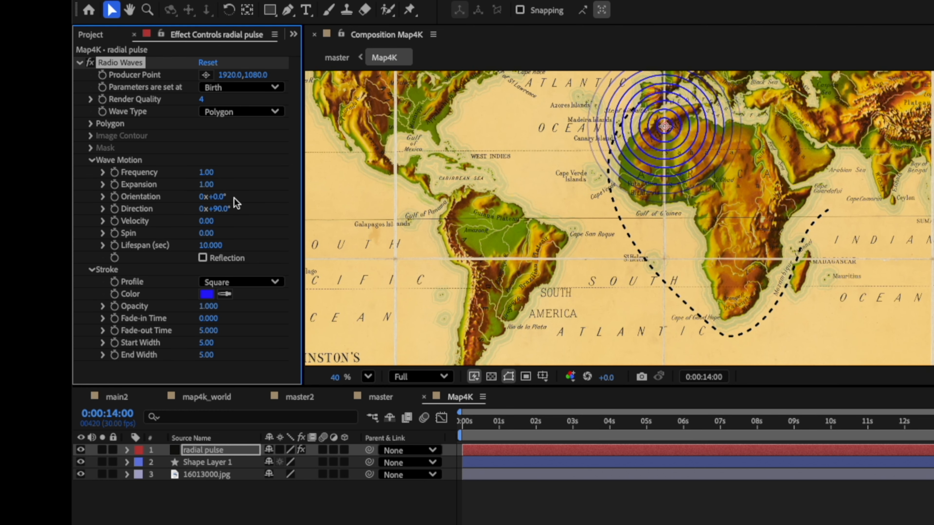
click(203, 245)
text(2)
key(Return)
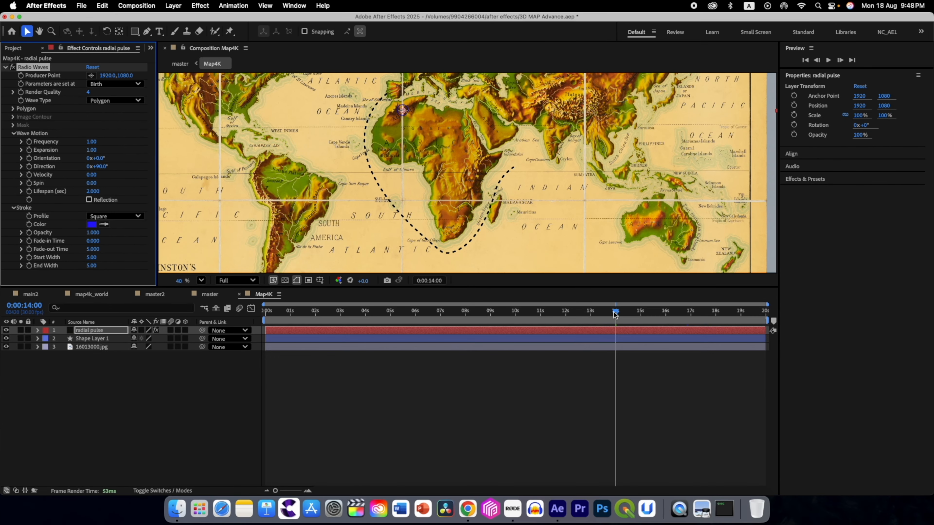
Move the pulse's producer point to 1850, 990, at the start of the dashed route in Iberia, and scrub to check it.
drag(615, 313, 353, 303)
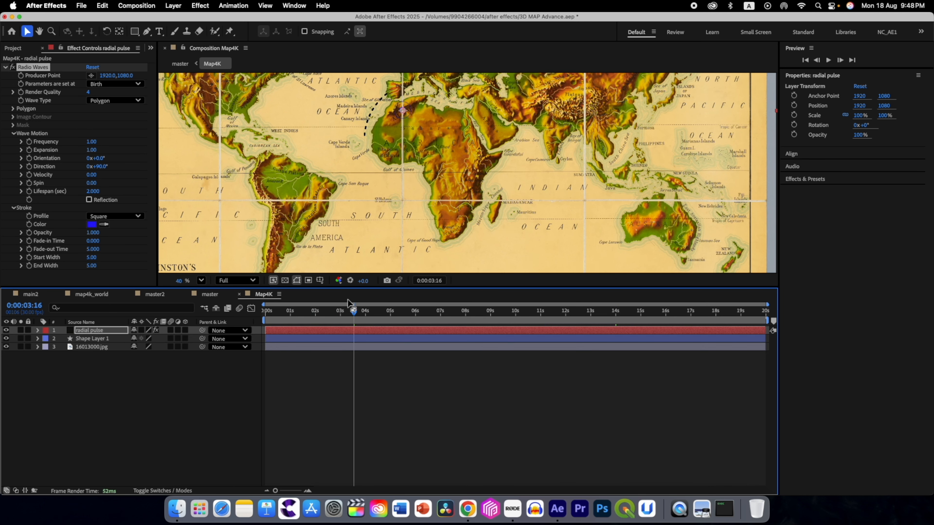
drag(181, 282, 198, 287)
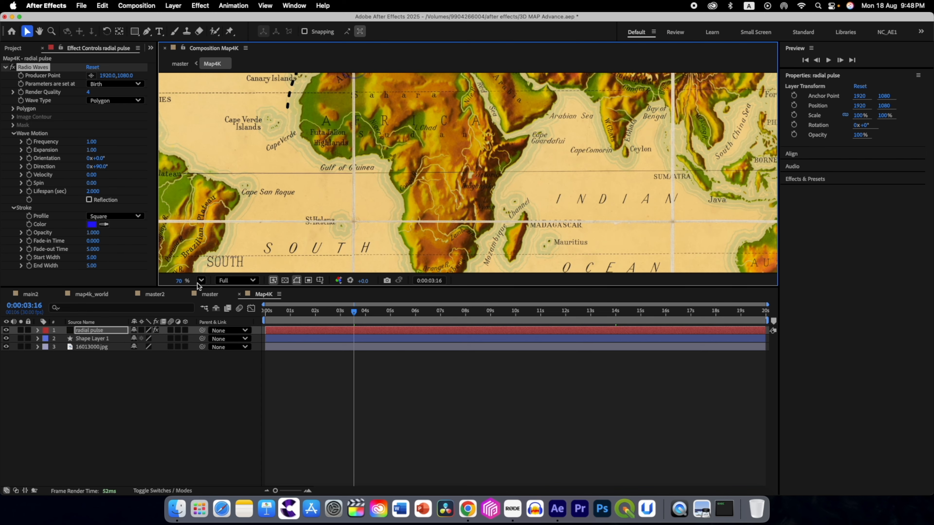
scroll(309, 221, up, 5)
drag(352, 313, 347, 313)
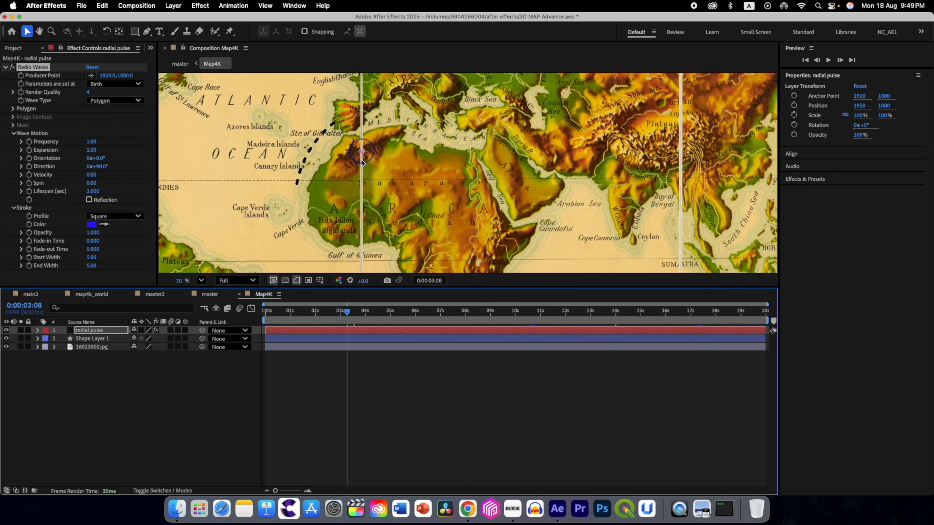
drag(362, 152, 338, 121)
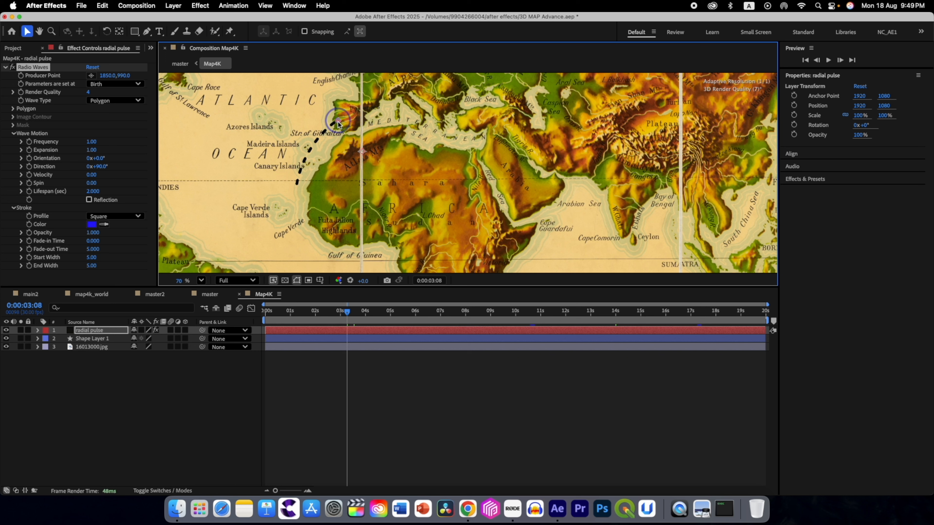
drag(348, 319, 391, 320)
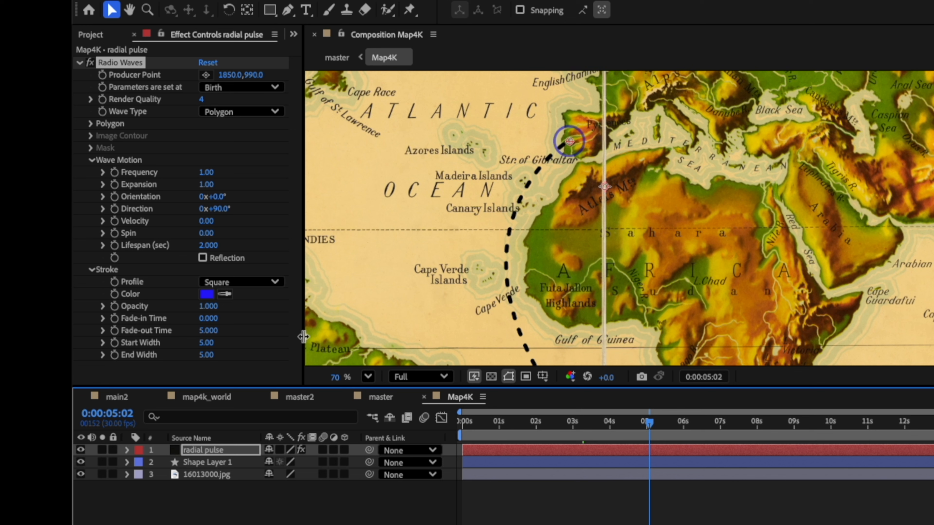
Give the pulse's stroke a Gaussian profile, start width 12.20 and end width 9.60, and check it in the master composition.
click(264, 282)
click(255, 360)
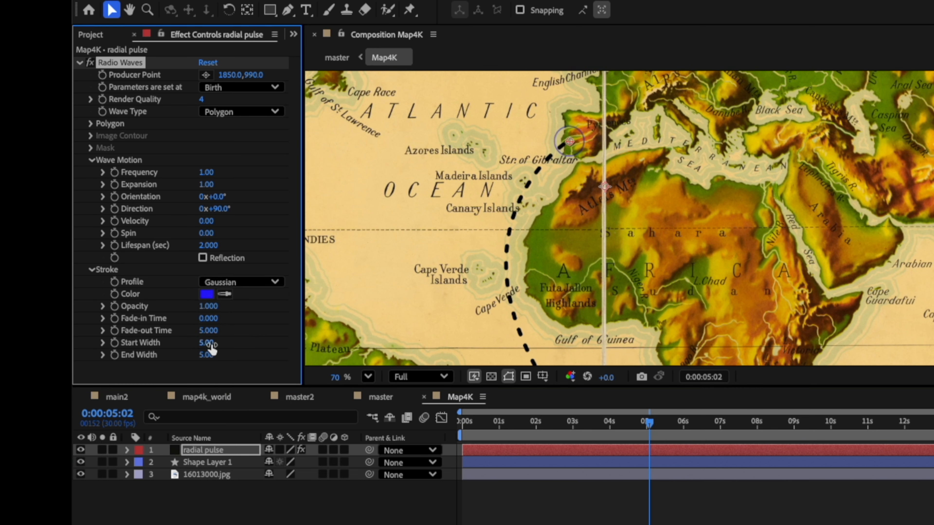
drag(205, 346, 260, 346)
drag(201, 355, 240, 355)
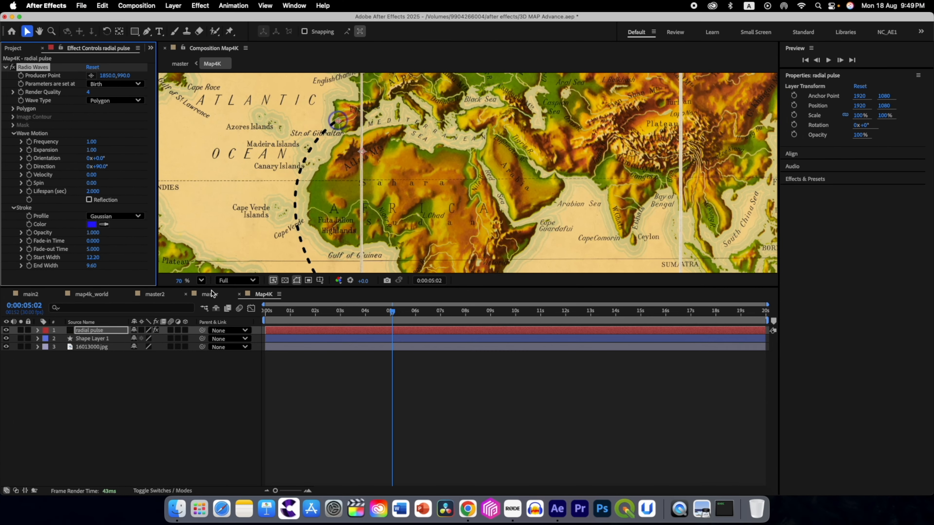
click(210, 295)
drag(393, 312, 345, 318)
click(263, 293)
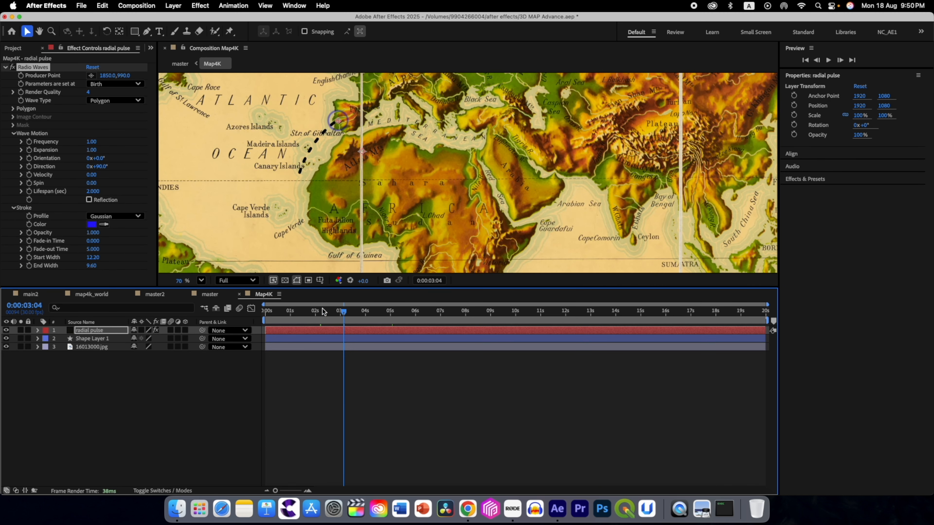
Set the radial pulse's fade-out time to 1.5 seconds and preview the animation from near the start.
click(93, 249)
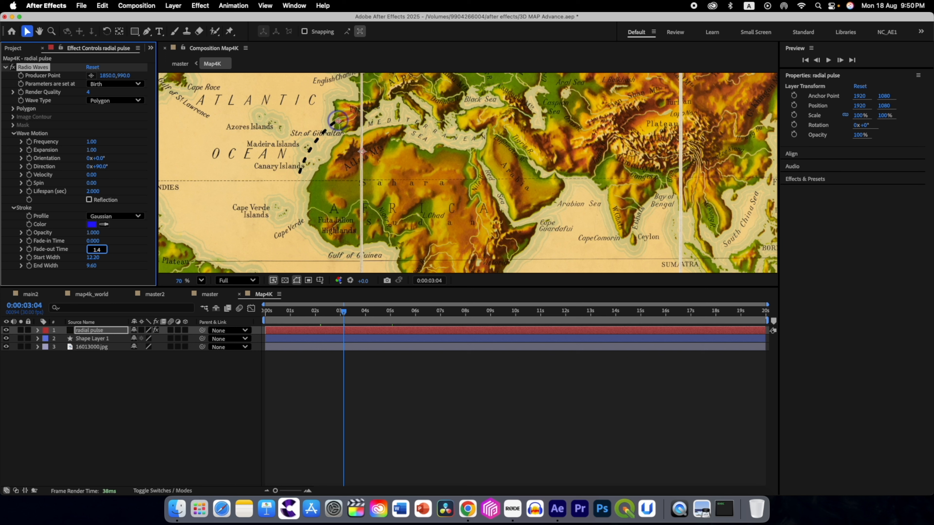
text(1.5)
key(Return)
click(278, 311)
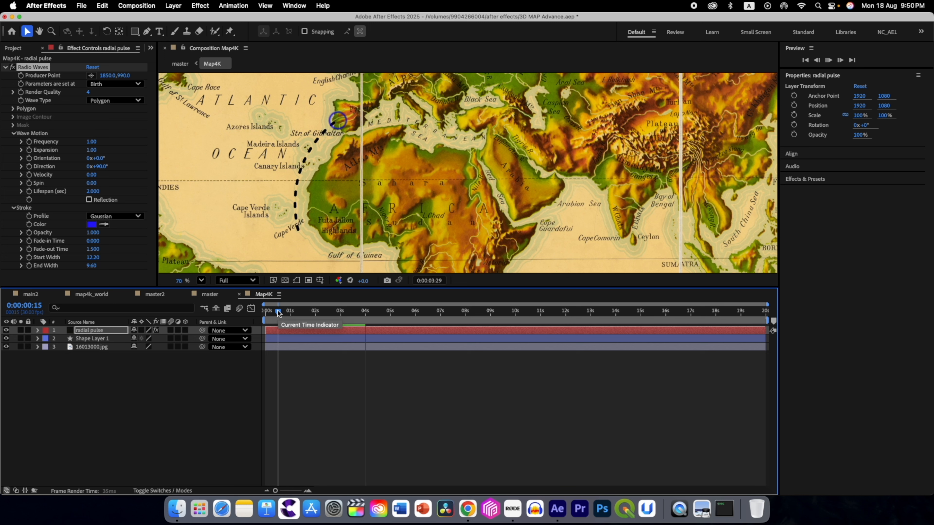
key(space)
Duplicate the radial pulse layer and move the copy to the Cape of Good Hope, at about position 2197, 1839.
click(107, 338)
click(107, 331)
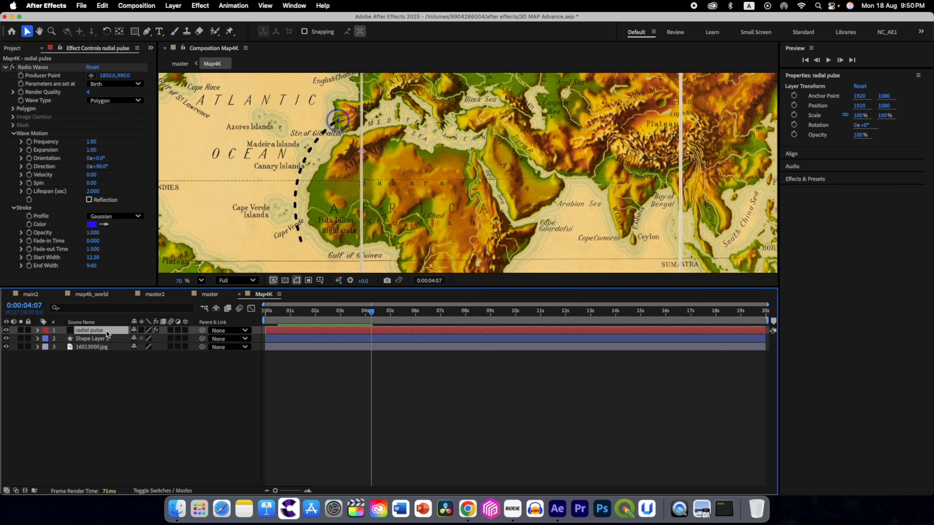
key(super+d)
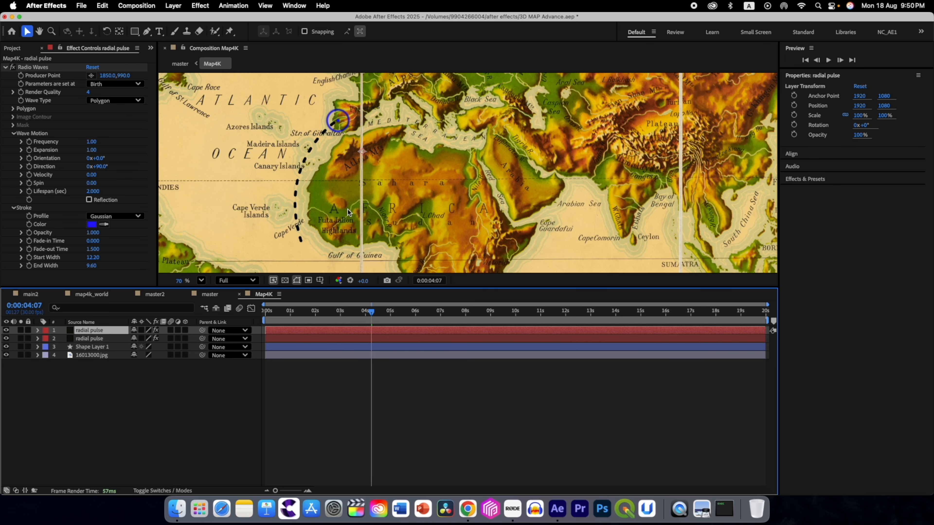
click(87, 338)
click(94, 330)
drag(339, 125, 393, 223)
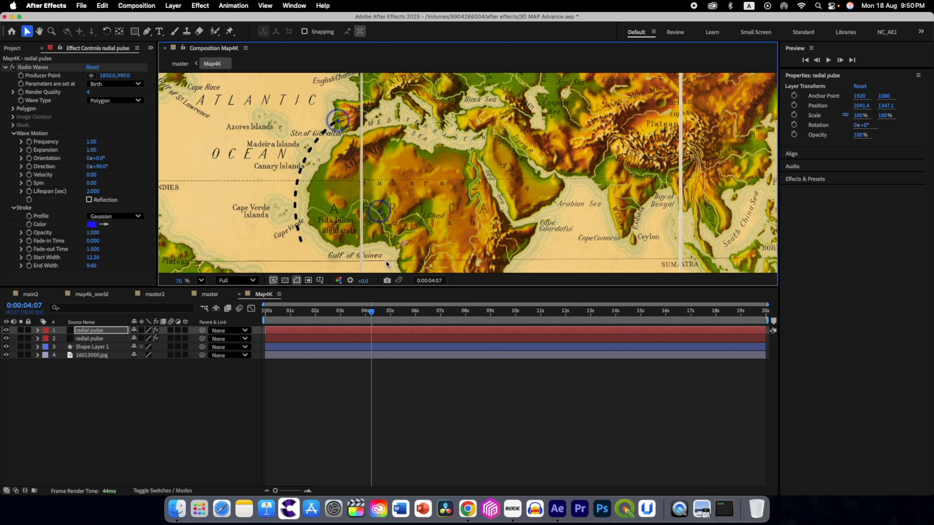
key(space)
drag(480, 239, 432, 114)
drag(357, 118, 410, 162)
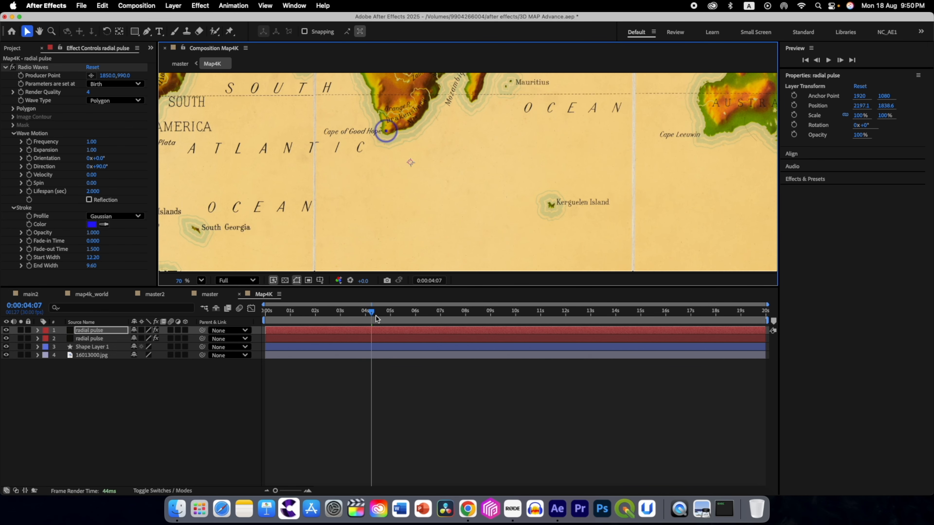
Duplicate the original radial pulse layer and move the Cape of Good Hope pulse to India's southern tip, at about position 2751, 1400.
click(102, 340)
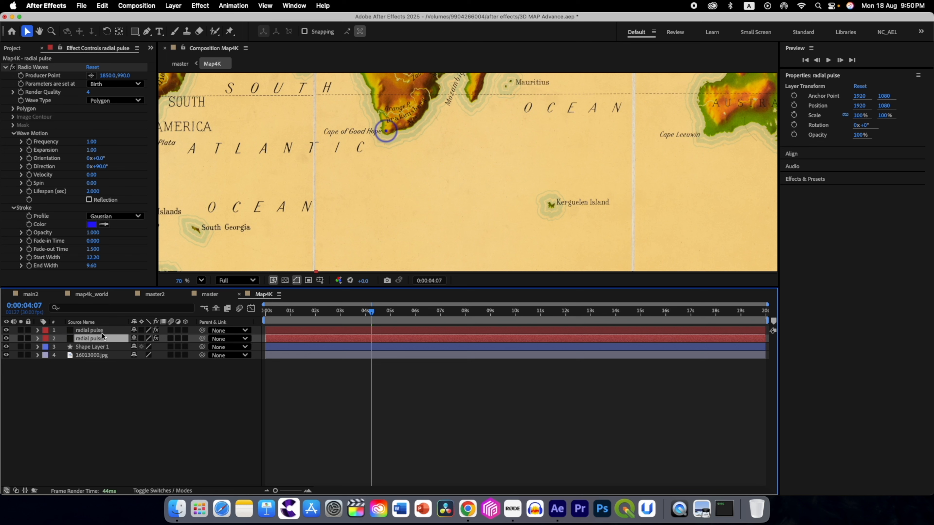
key(super+d)
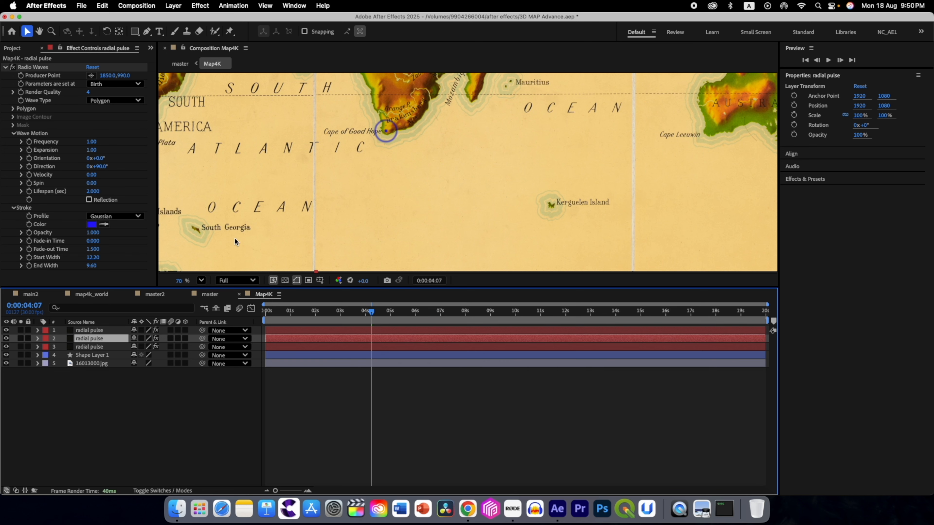
click(101, 331)
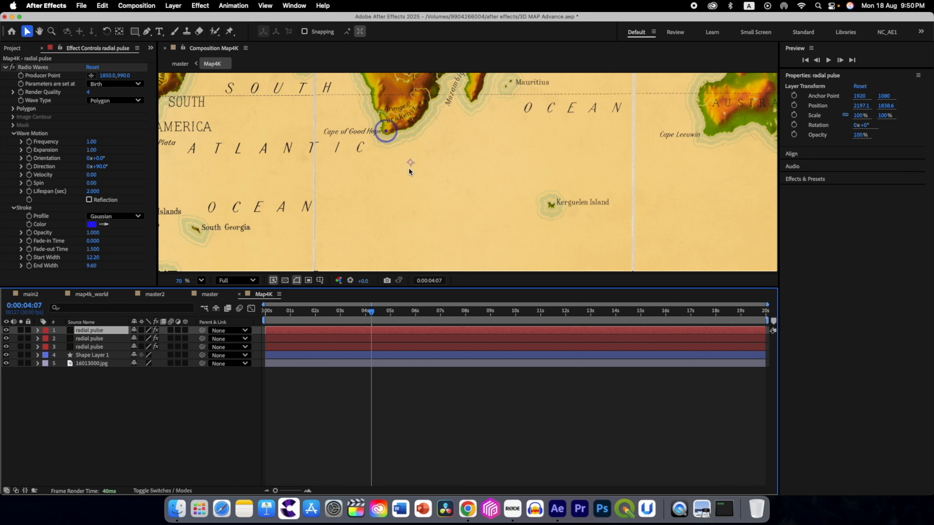
drag(409, 169, 557, 132)
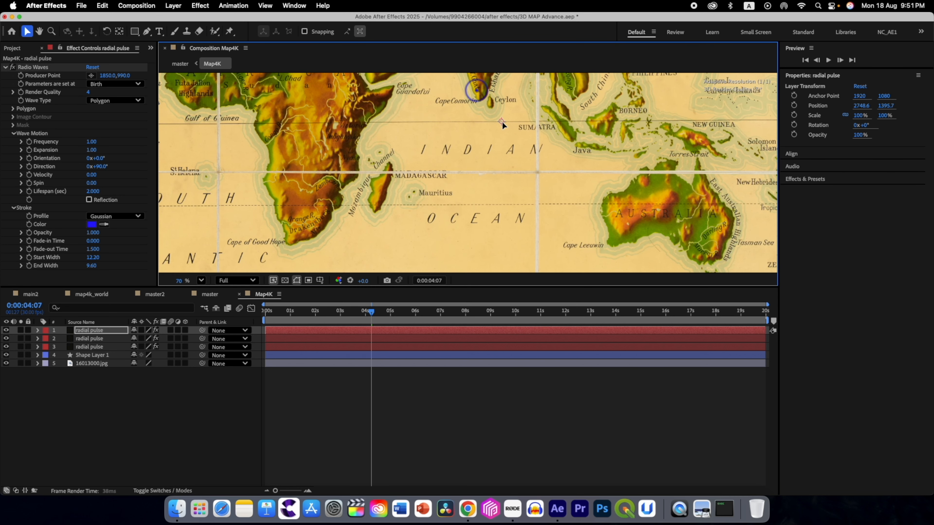
drag(502, 122, 503, 122)
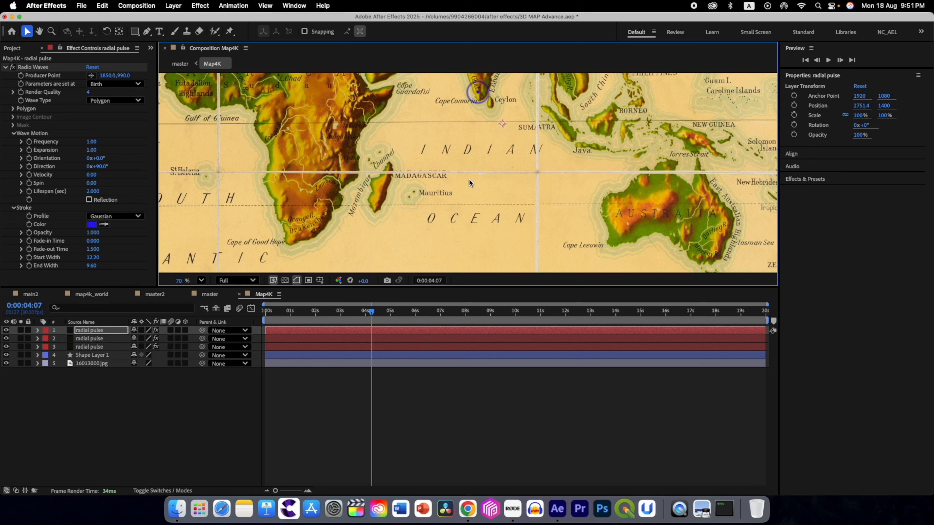